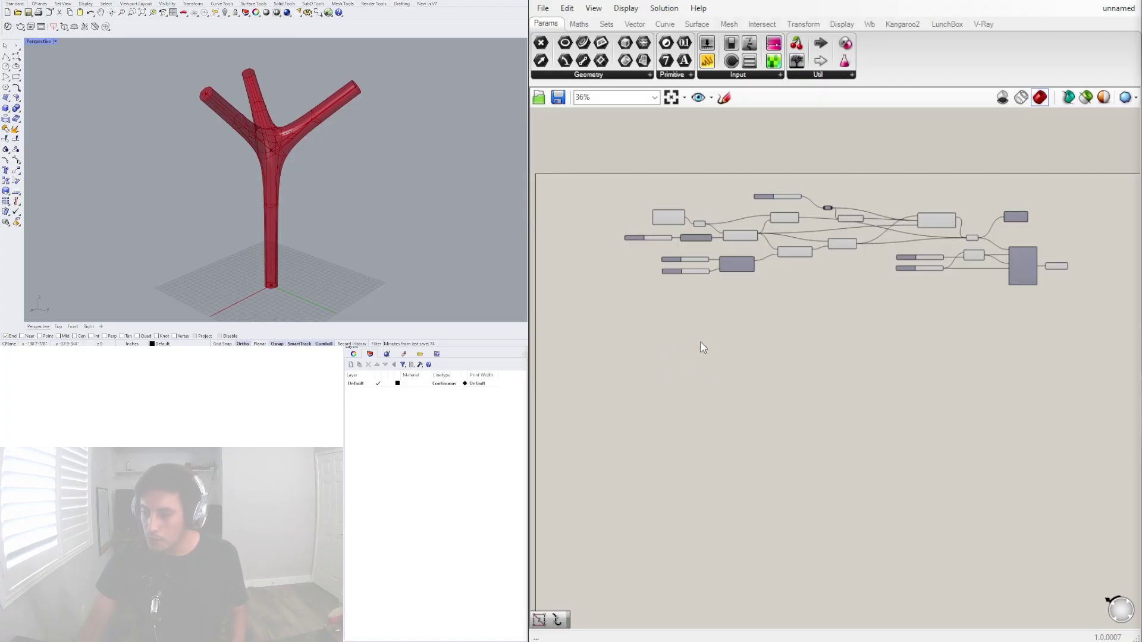
# - Lower the branch vector's X component slider to 42 and raise its Z component slider
pyautogui.moveTo(846, 298); pyautogui.dragTo(840, 330, button='right')
pyautogui.scroll(4, 666, 273)
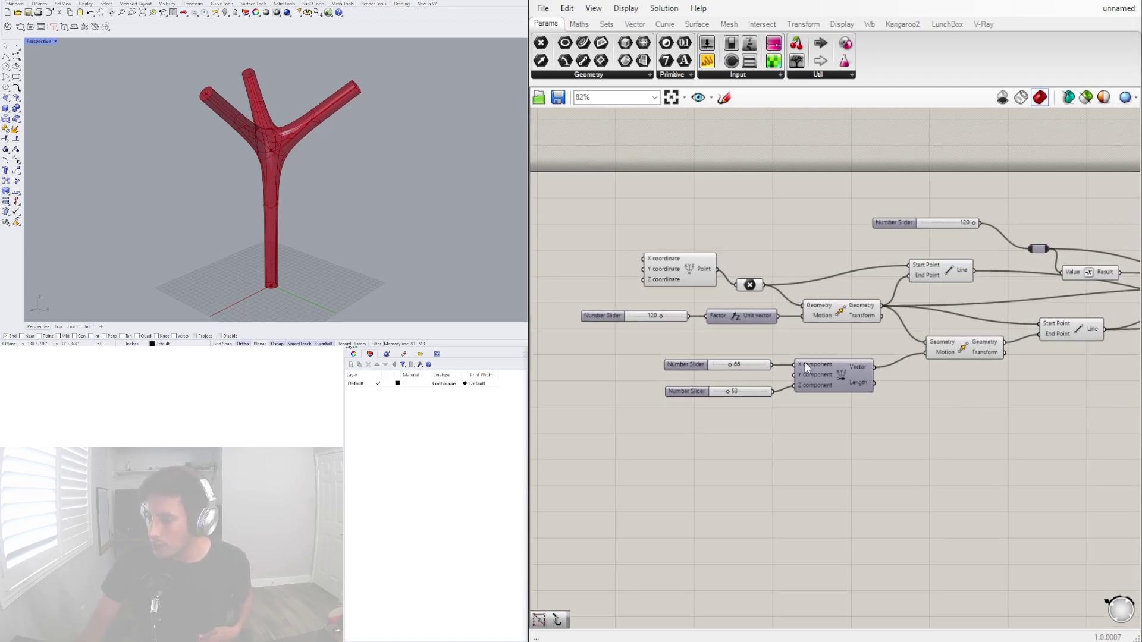
pyautogui.scroll(4, 753, 309)
pyautogui.moveTo(685, 346)
pyautogui.mouseDown()
pyautogui.moveTo(705, 339)
pyautogui.moveTo(673, 334)
pyautogui.mouseUp()
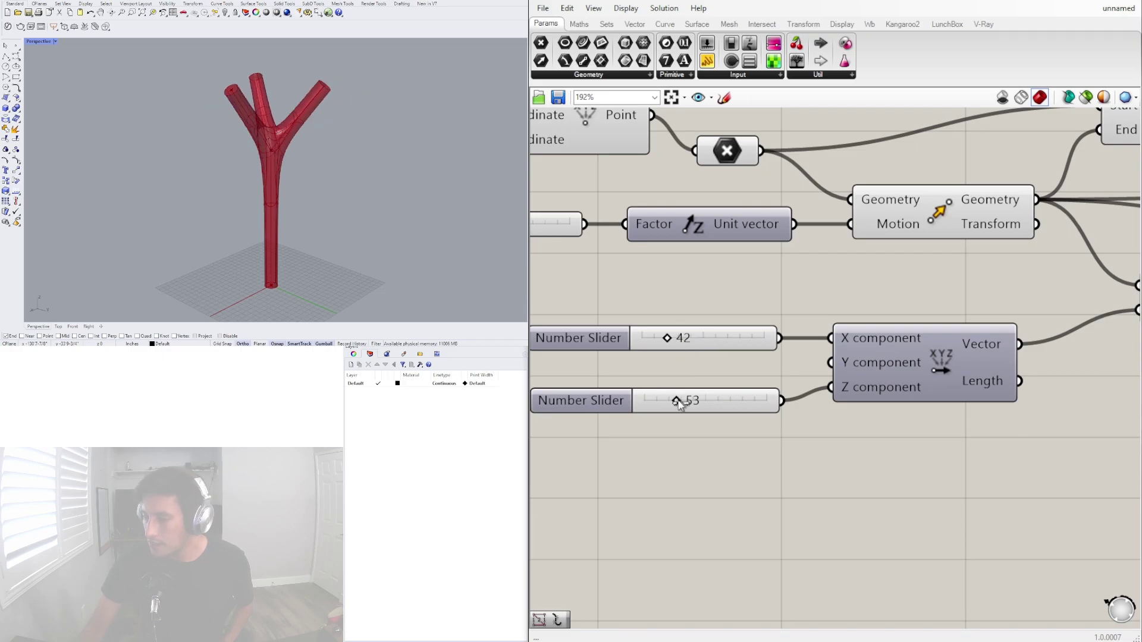
pyautogui.moveTo(679, 400); pyautogui.dragTo(692, 399)
# - Examine the pipe component's inputs and the sliders driving its node size, end offset and strut size
pyautogui.scroll(-6, 815, 345)
pyautogui.moveTo(1130, 357); pyautogui.dragTo(754, 339, button='right')
pyautogui.scroll(6, 905, 333)
pyautogui.scroll(-2, 858, 328)
pyautogui.scroll(2, 858, 329)
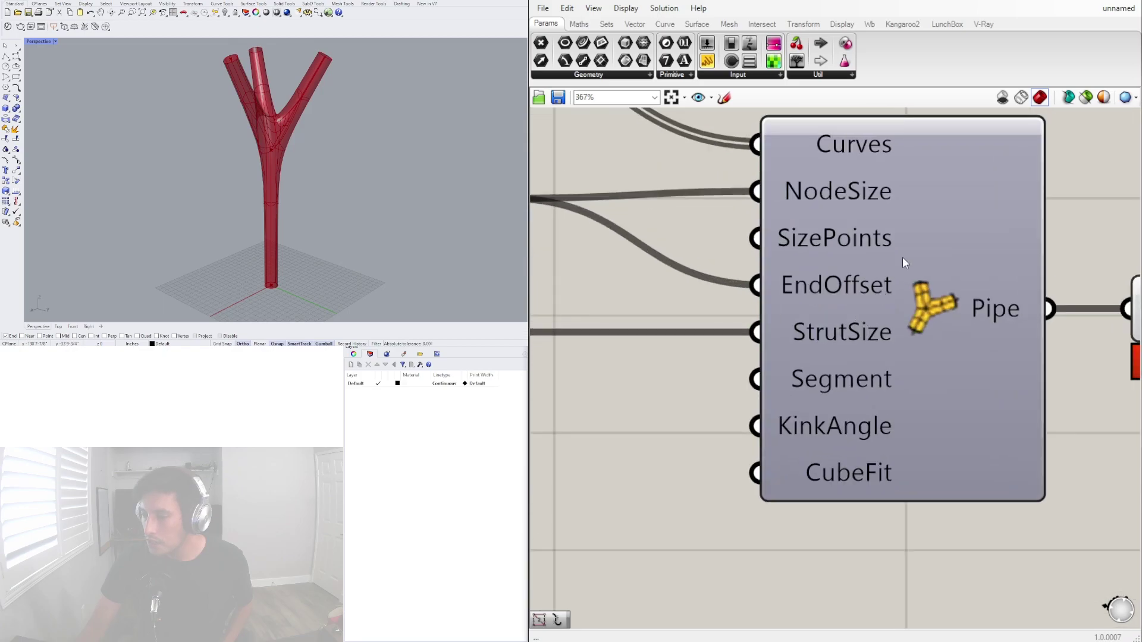
pyautogui.scroll(-6, 905, 264)
pyautogui.scroll(3, 873, 223)
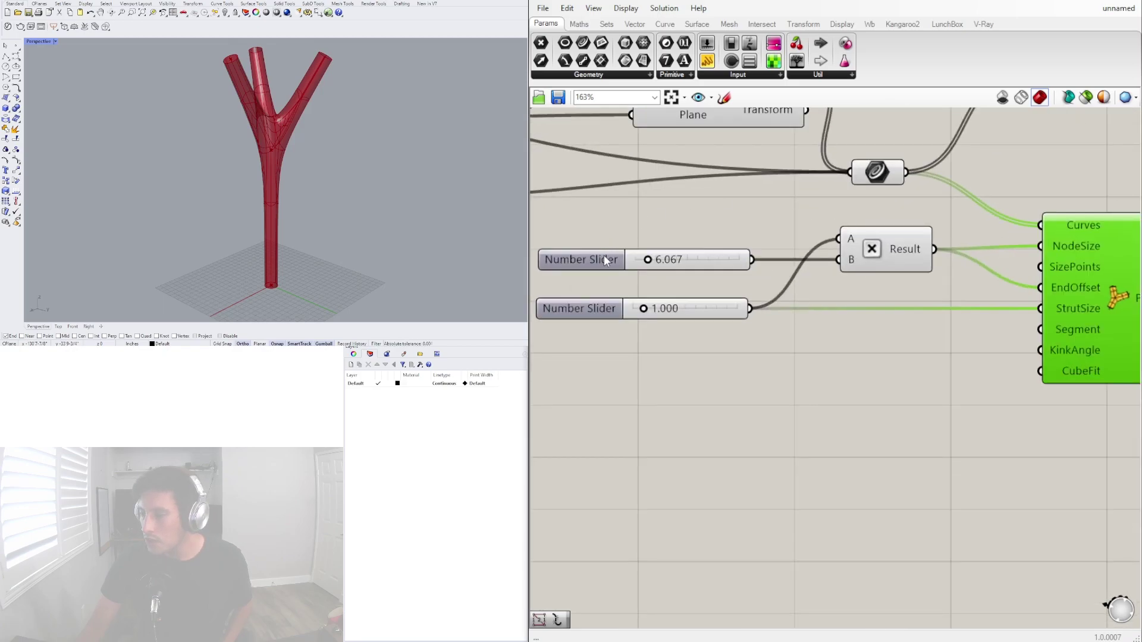
pyautogui.scroll(-3, 659, 298)
pyautogui.moveTo(713, 334); pyautogui.dragTo(970, 276, button='right')
pyautogui.scroll(-2, 1009, 302)
pyautogui.scroll(2, 964, 277)
pyautogui.scroll(-1, 961, 275)
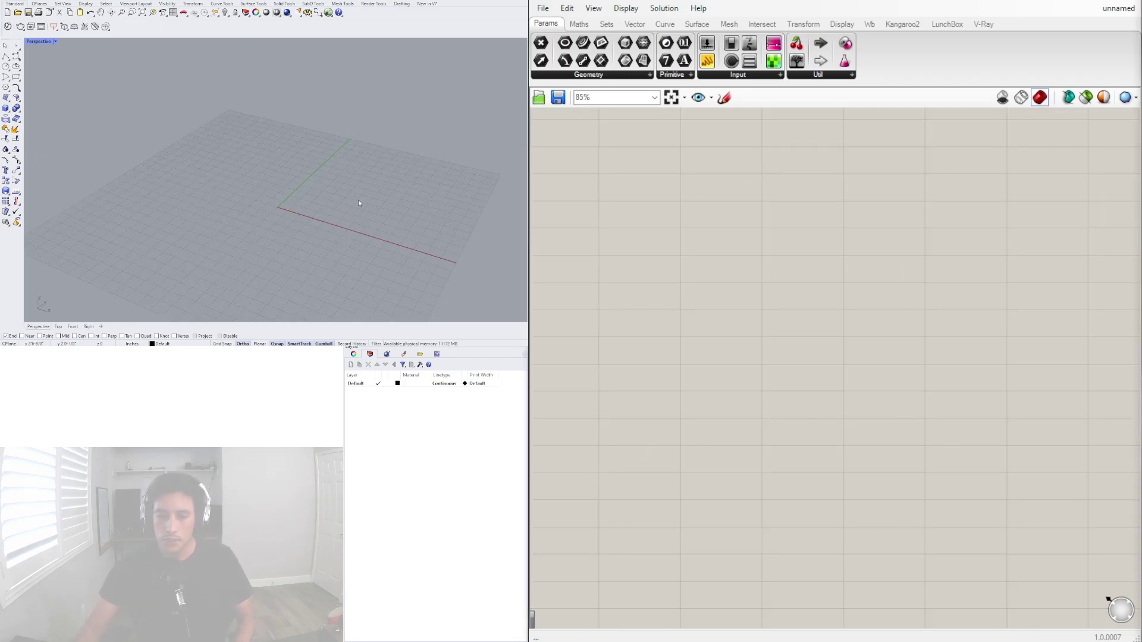
# - Check the model units and tolerances in the Rhino document properties
pyautogui.moveTo(319, 188); pyautogui.dragTo(318, 147, button='right')
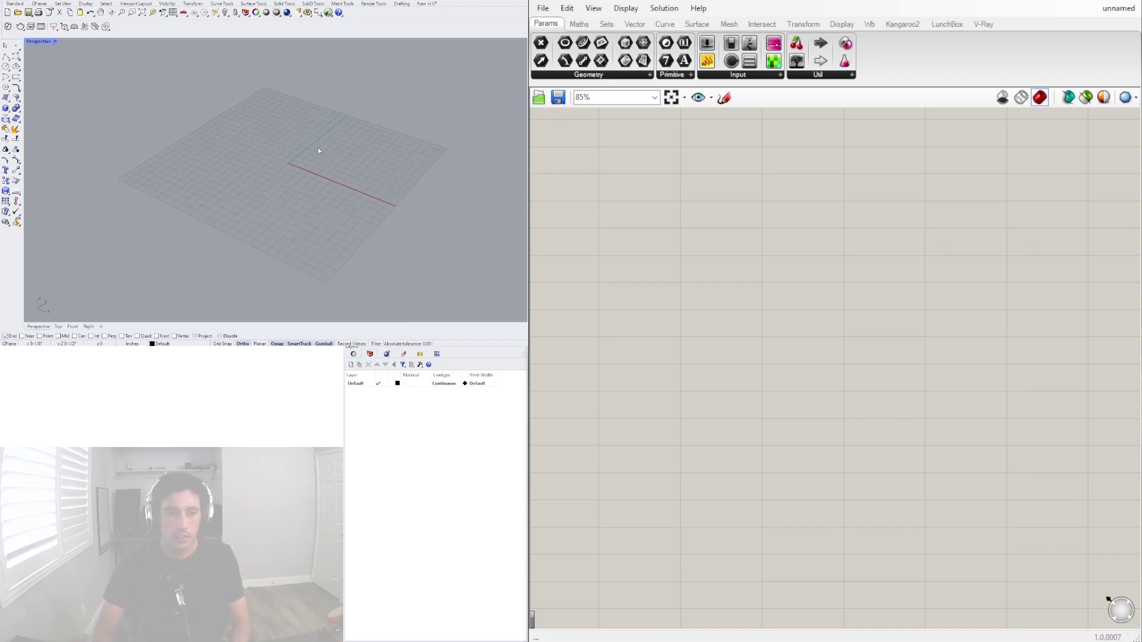
pyautogui.click(308, 12)
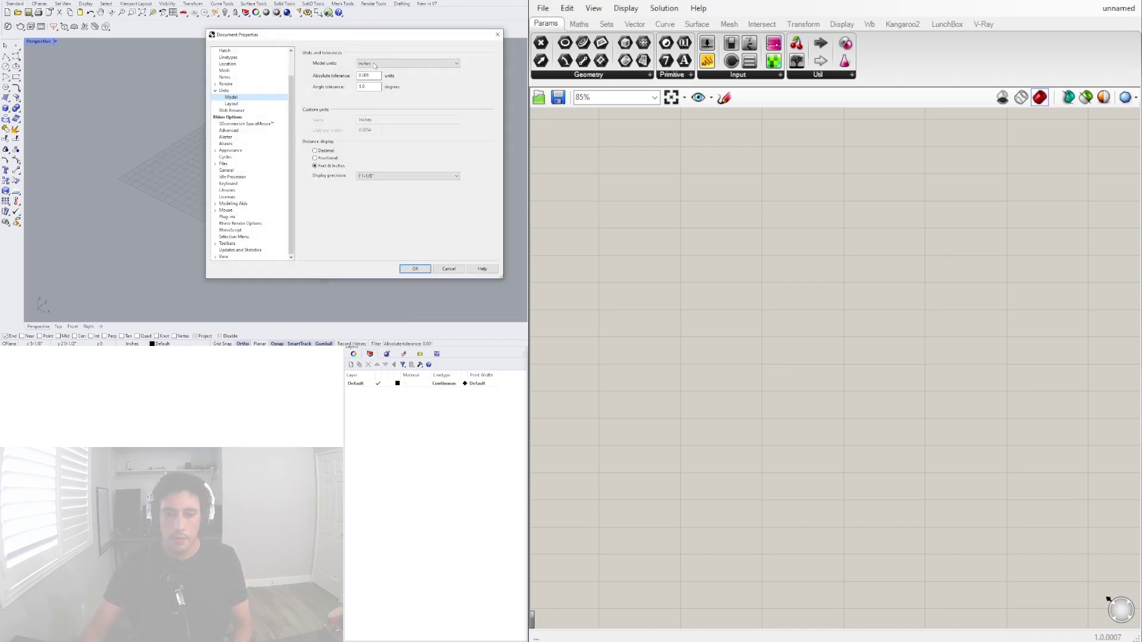
pyautogui.click(414, 269)
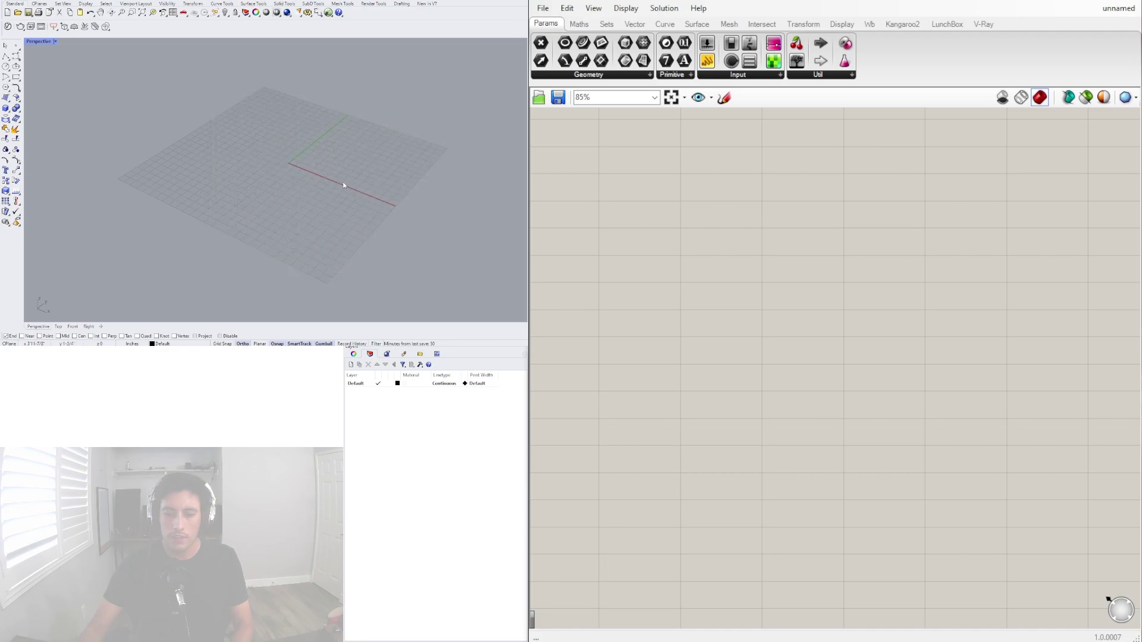
pyautogui.keyDown('shift'); pyautogui.moveTo(329, 178); pyautogui.dragTo(312, 182, button='right'); pyautogui.keyUp('shift')
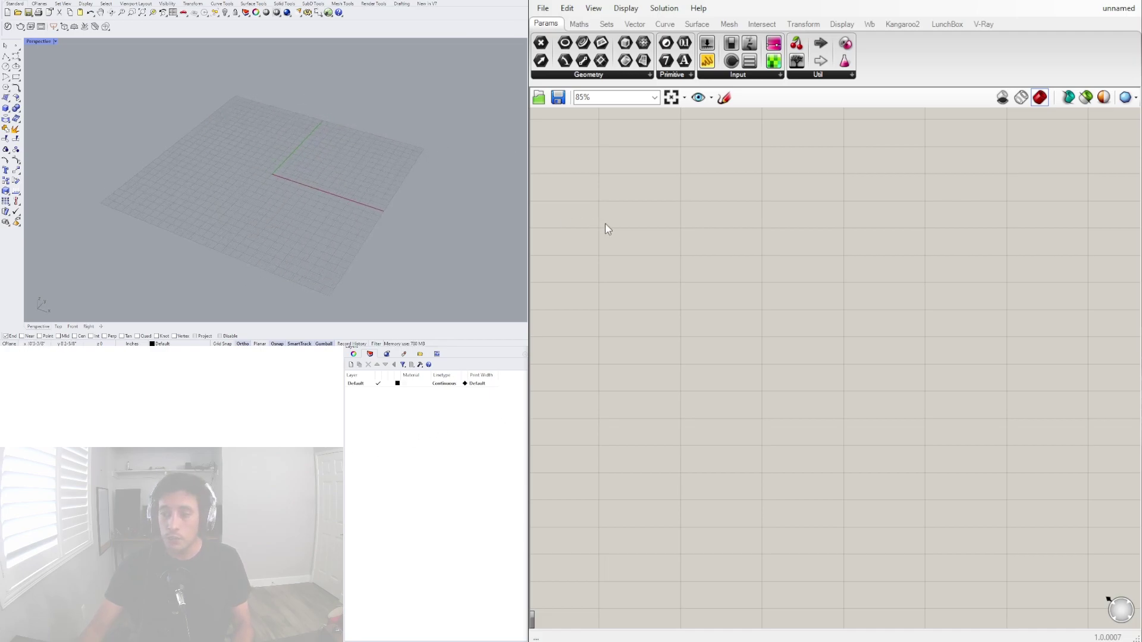
# - Place a Construct Point component on the empty Grasshopper canvas
pyautogui.scroll(-2, 608, 230)
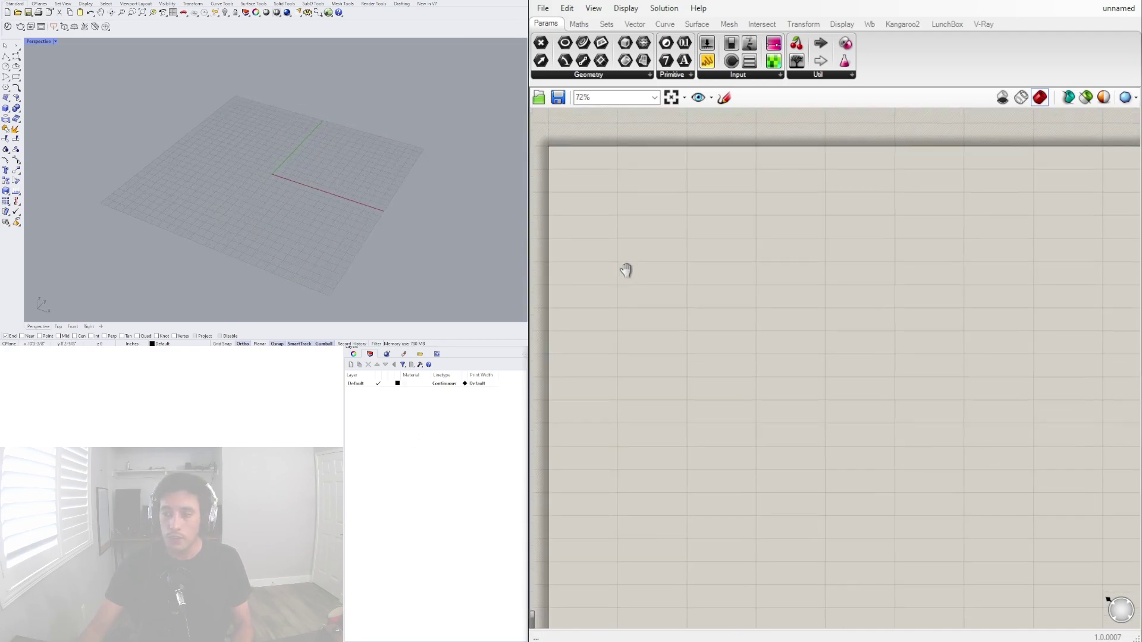
pyautogui.doubleClick(601, 148)
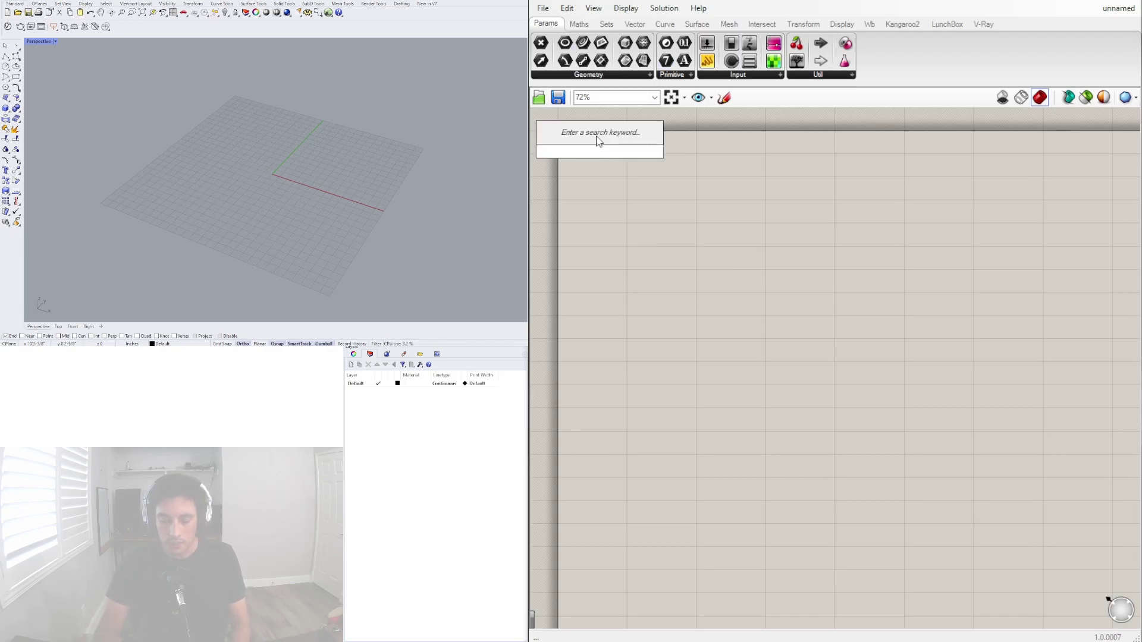
pyautogui.write('CONSTRUC')
pyautogui.click(586, 36)
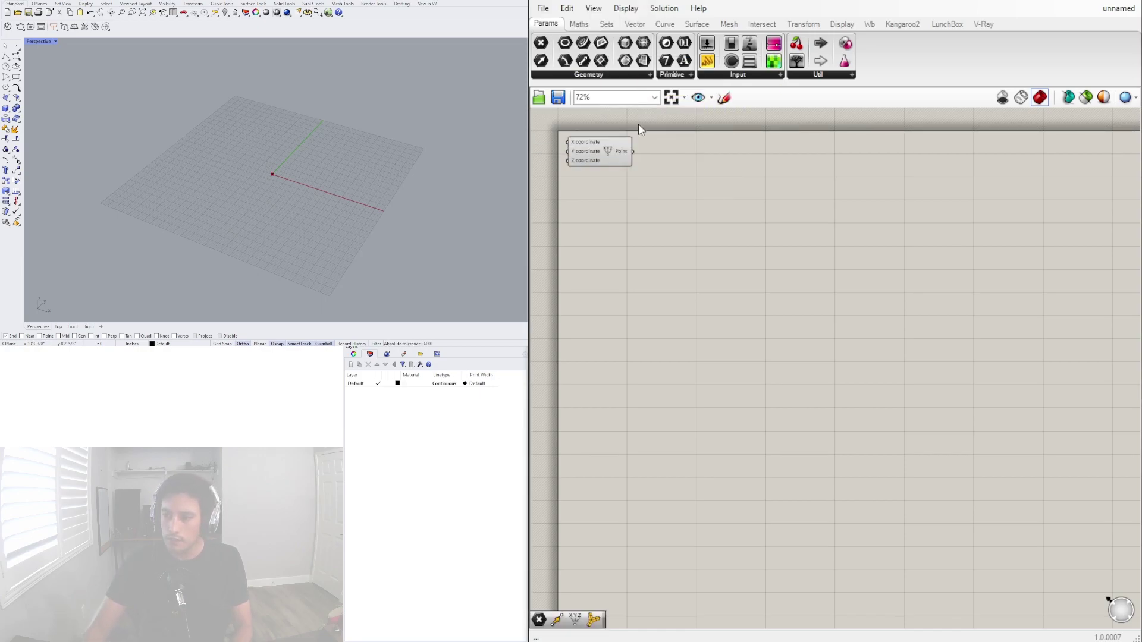
pyautogui.moveTo(621, 167); pyautogui.dragTo(742, 251)
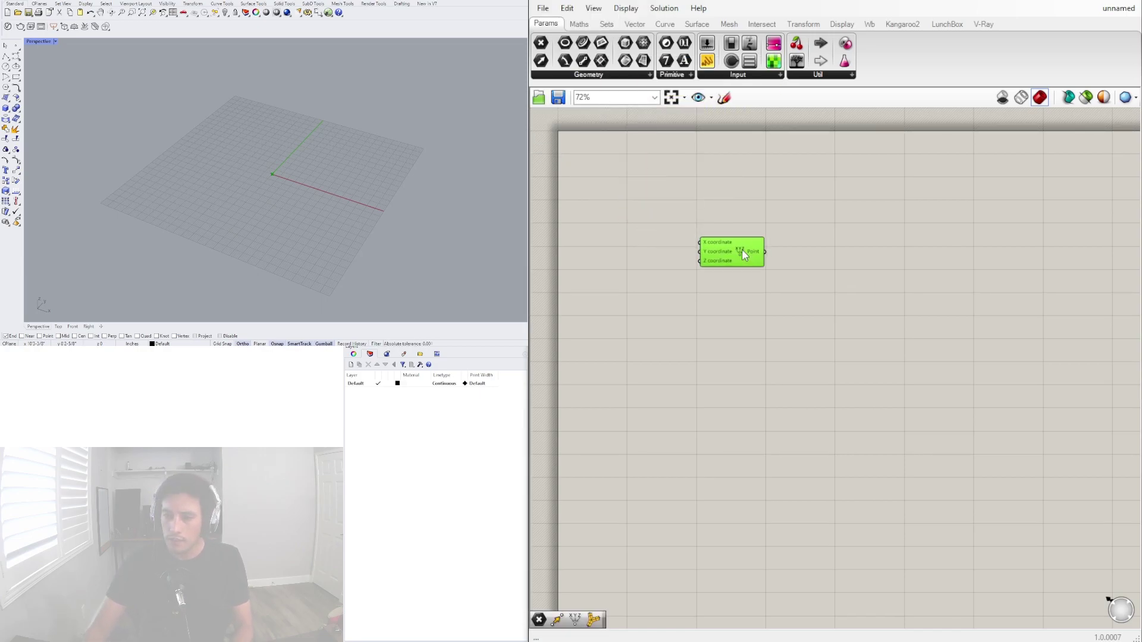
# - Add a Point parameter and connect the Construct Point output to it
pyautogui.doubleClick(839, 273)
pyautogui.write('POINT')
pyautogui.press('Return')
pyautogui.moveTo(764, 253); pyautogui.dragTo(849, 253)
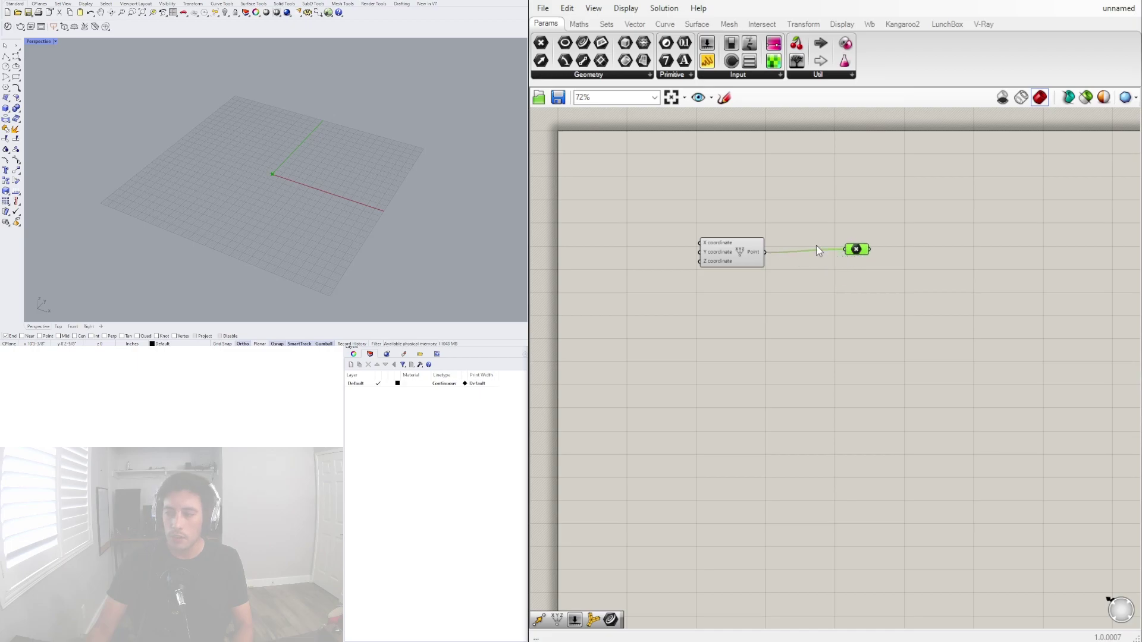
pyautogui.click(775, 209)
pyautogui.click(860, 255)
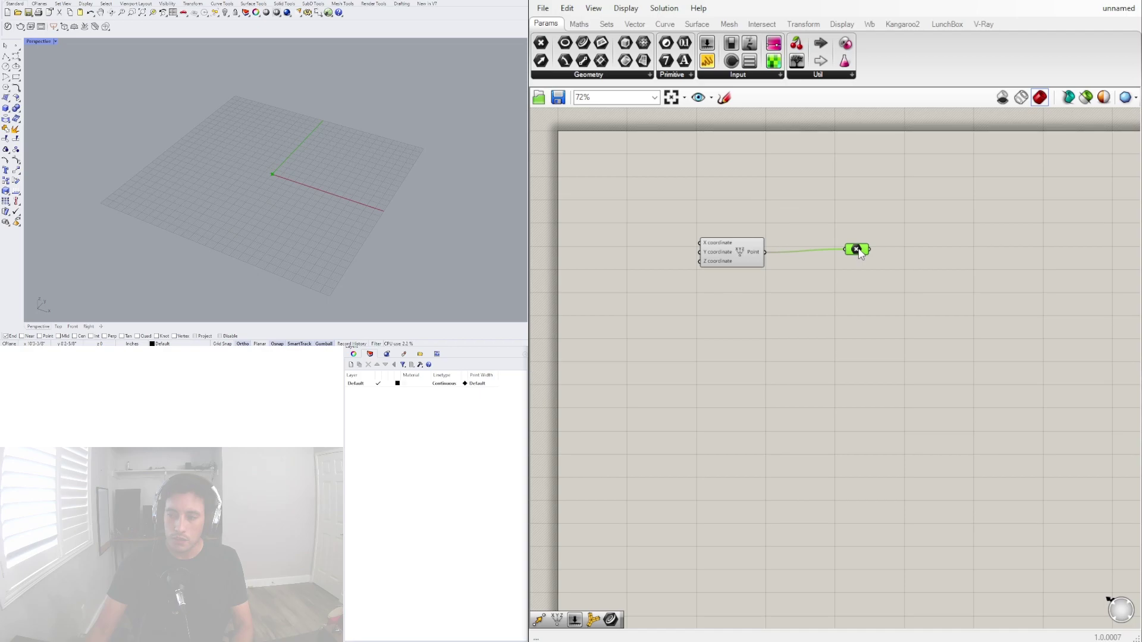
# - Add a Move component and connect the Point parameter to its Geometry input
pyautogui.doubleClick(906, 259)
pyautogui.write('move')
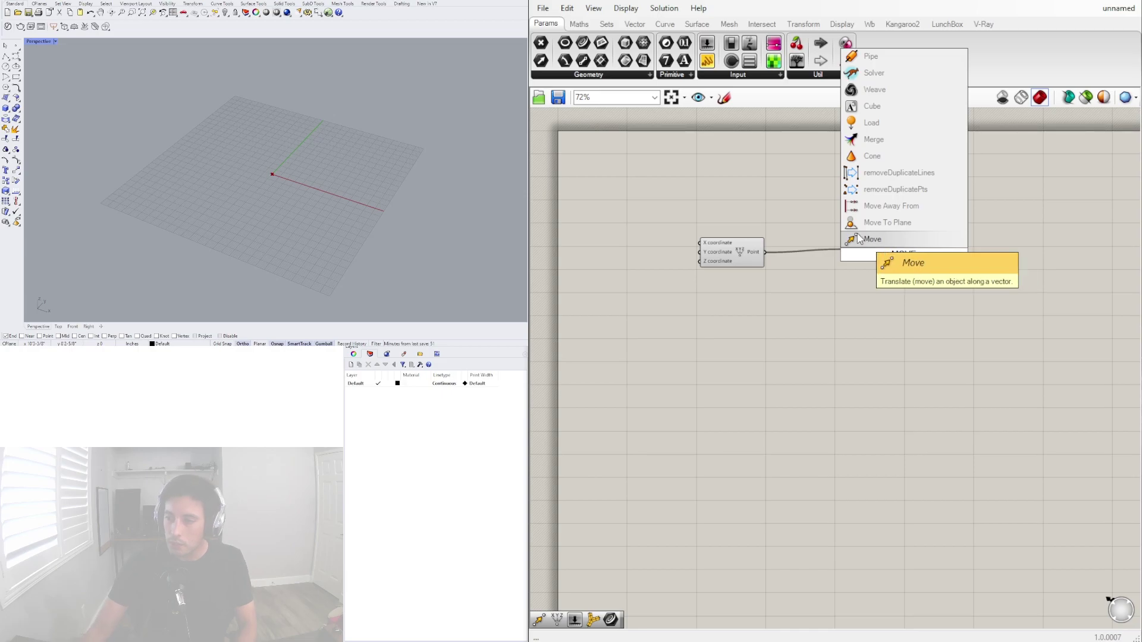
pyautogui.click(858, 238)
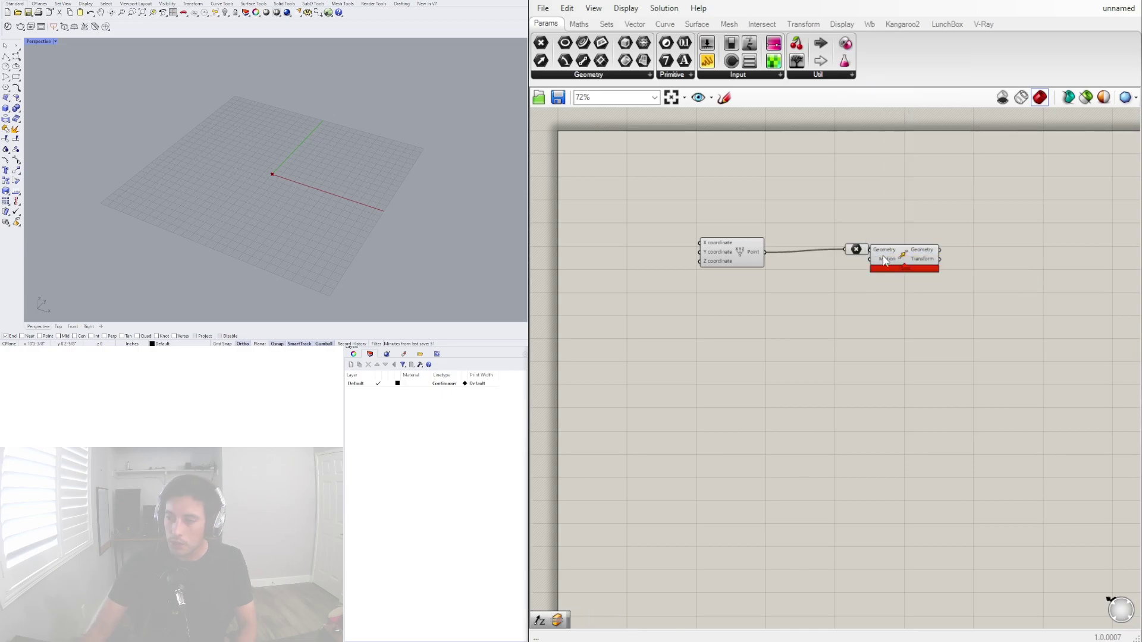
pyautogui.moveTo(917, 271); pyautogui.dragTo(954, 276)
pyautogui.click(861, 250)
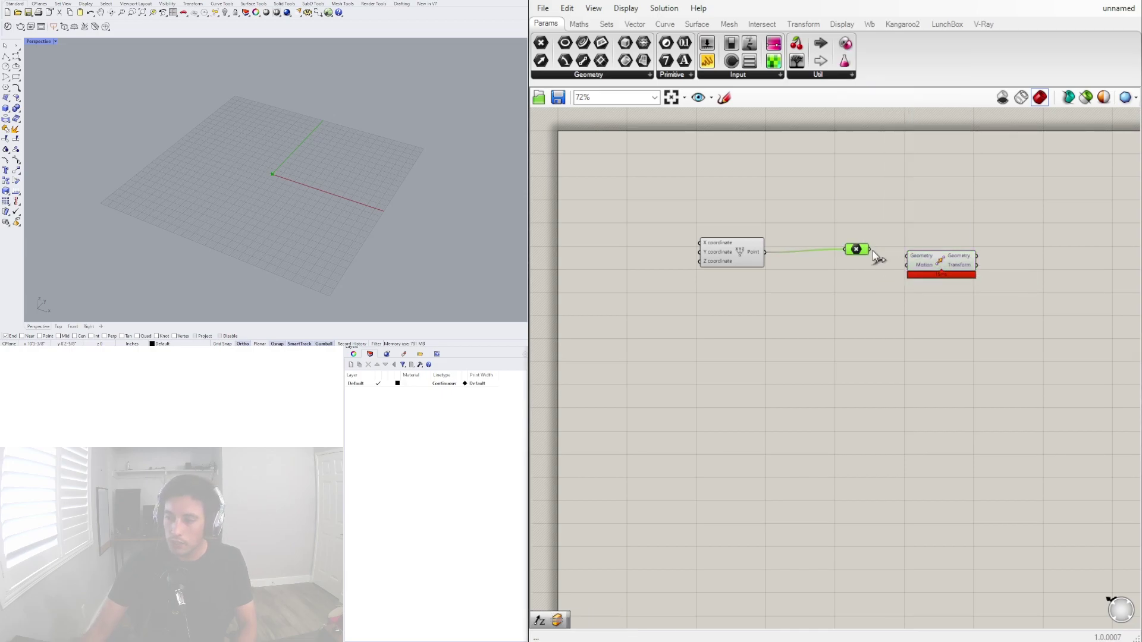
pyautogui.moveTo(870, 249); pyautogui.dragTo(978, 255)
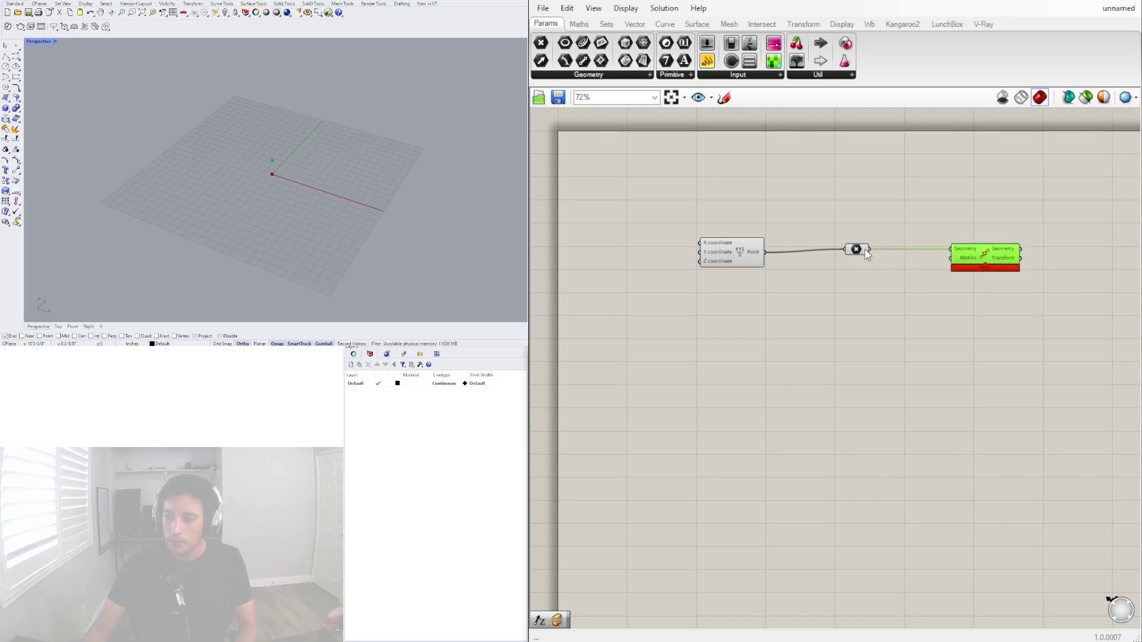
# - Add a Unit Z vector component below the Point parameter and shift Construct Point up to make room
pyautogui.doubleClick(874, 283)
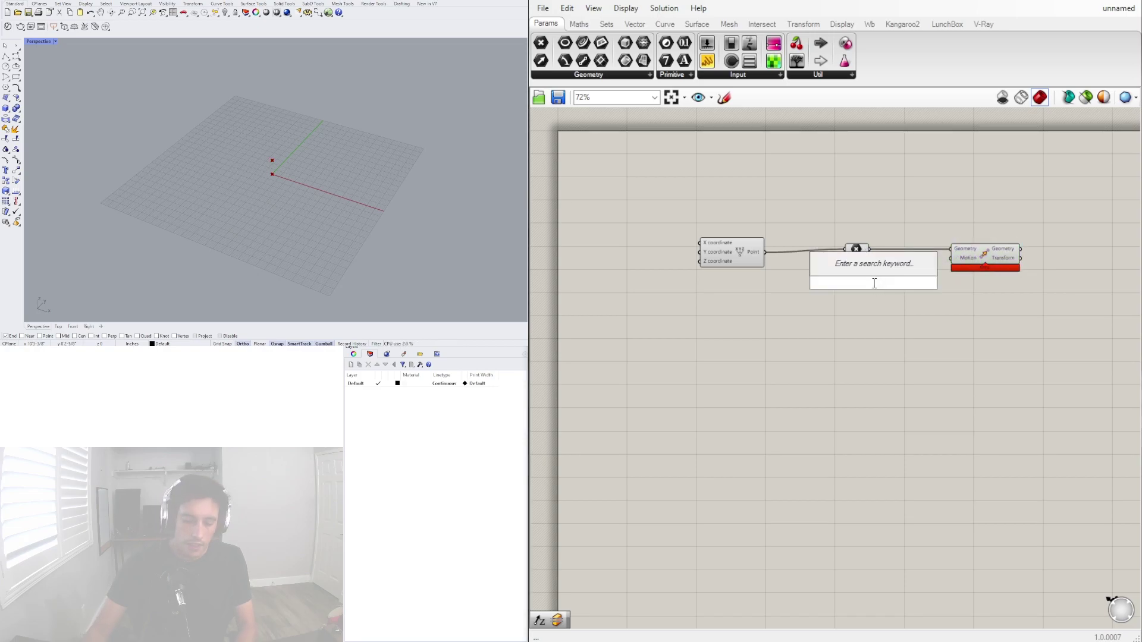
pyautogui.write('Z')
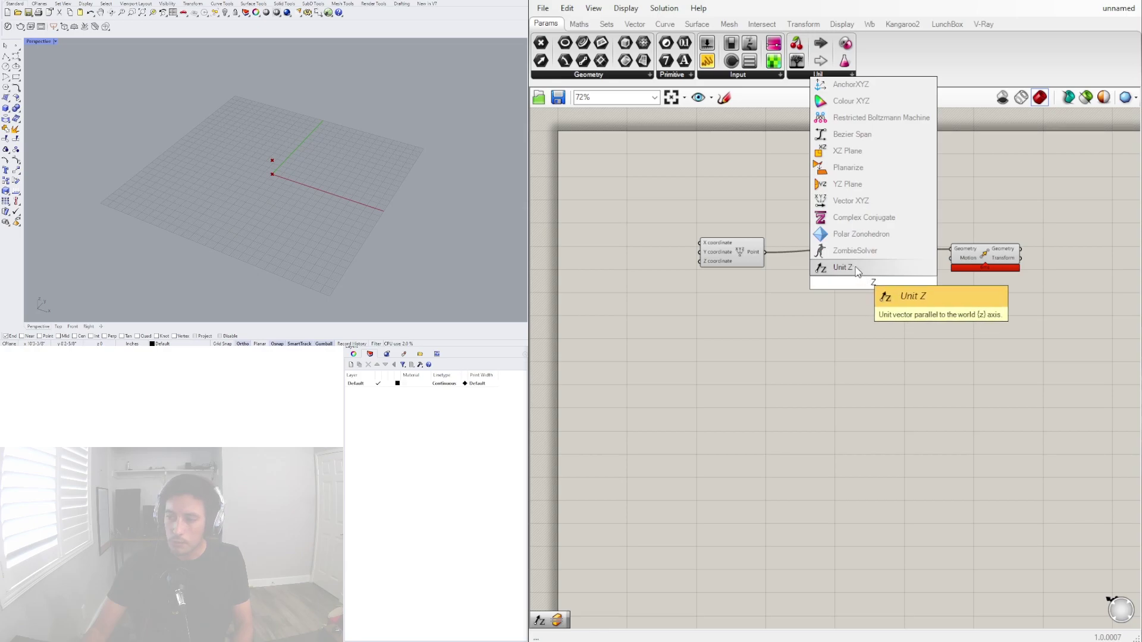
pyautogui.click(854, 271)
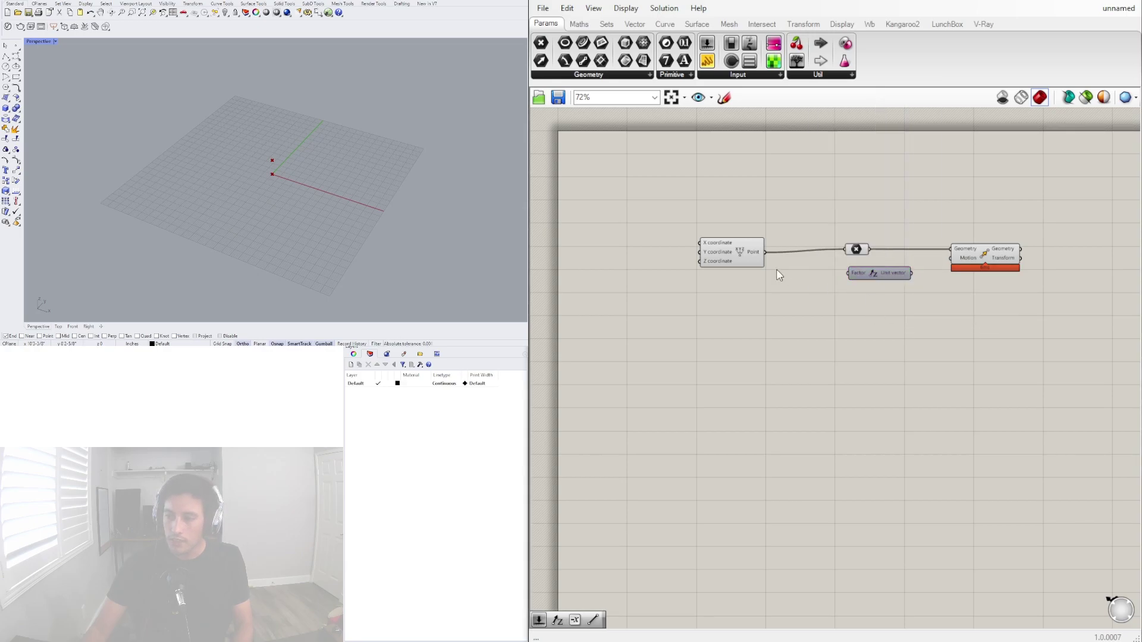
pyautogui.moveTo(751, 262); pyautogui.dragTo(806, 232)
pyautogui.moveTo(867, 270); pyautogui.dragTo(863, 269)
# - Add a number slider to the left of the Unit Z component
pyautogui.doubleClick(713, 296)
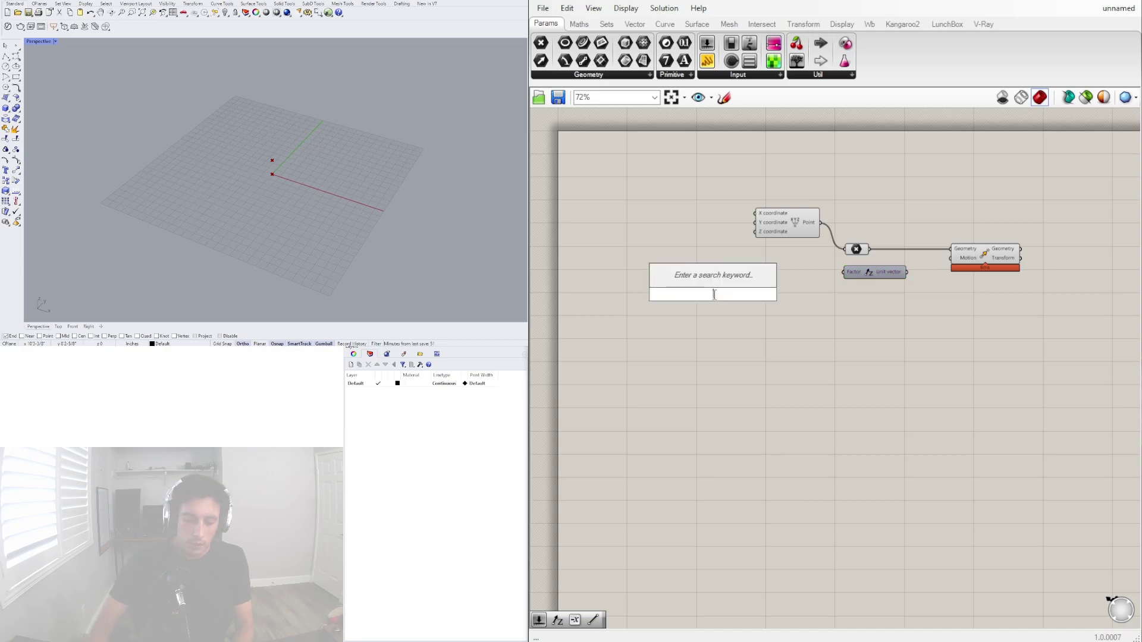
pyautogui.write('120')
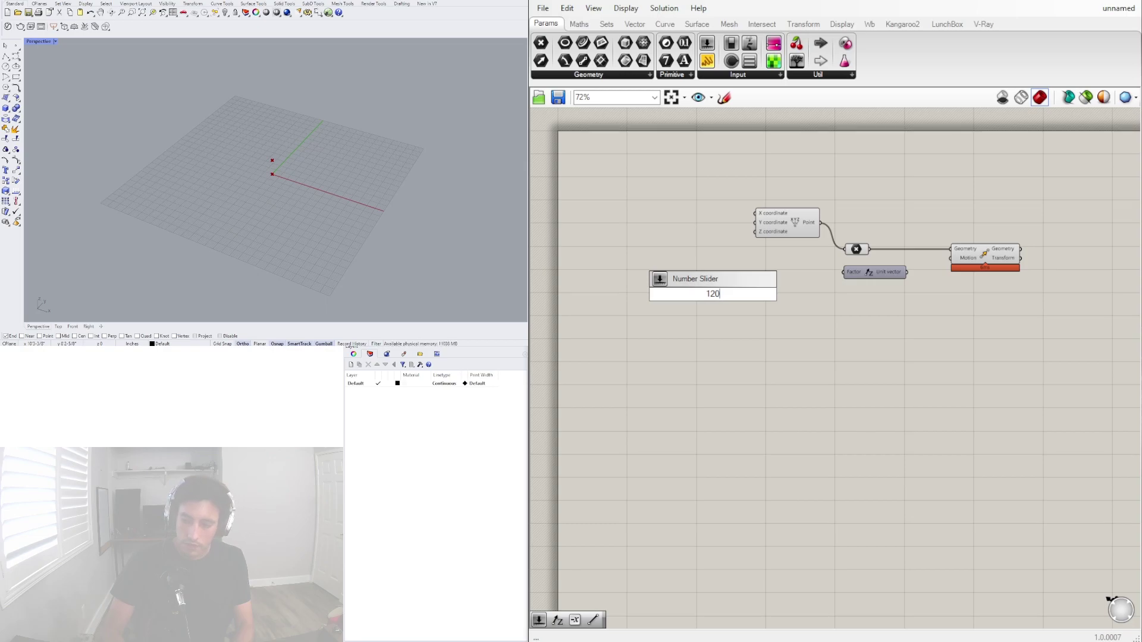
pyautogui.press('BackSpace')
pyautogui.press('BackSpace')
pyautogui.write('1<120')
pyautogui.press('Return')
pyautogui.click(714, 295)
pyautogui.doubleClick(713, 294)
pyautogui.press('Escape')
# - Set the number slider's value to 120
pyautogui.scroll(5, 730, 293)
pyautogui.doubleClick(690, 298)
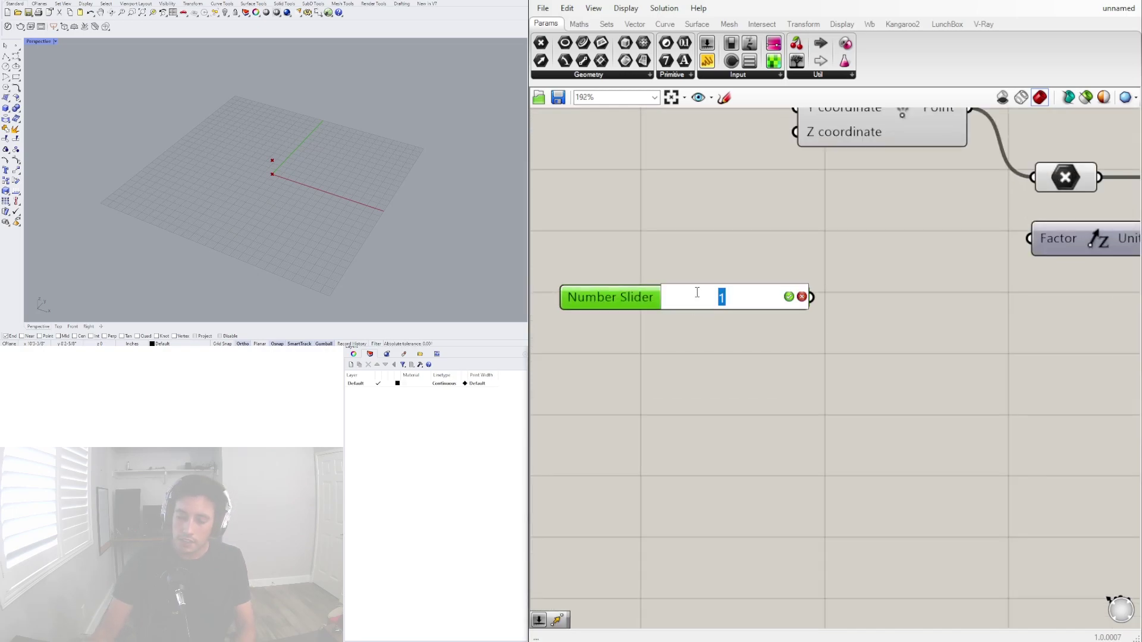
pyautogui.write('120')
pyautogui.press('Return')
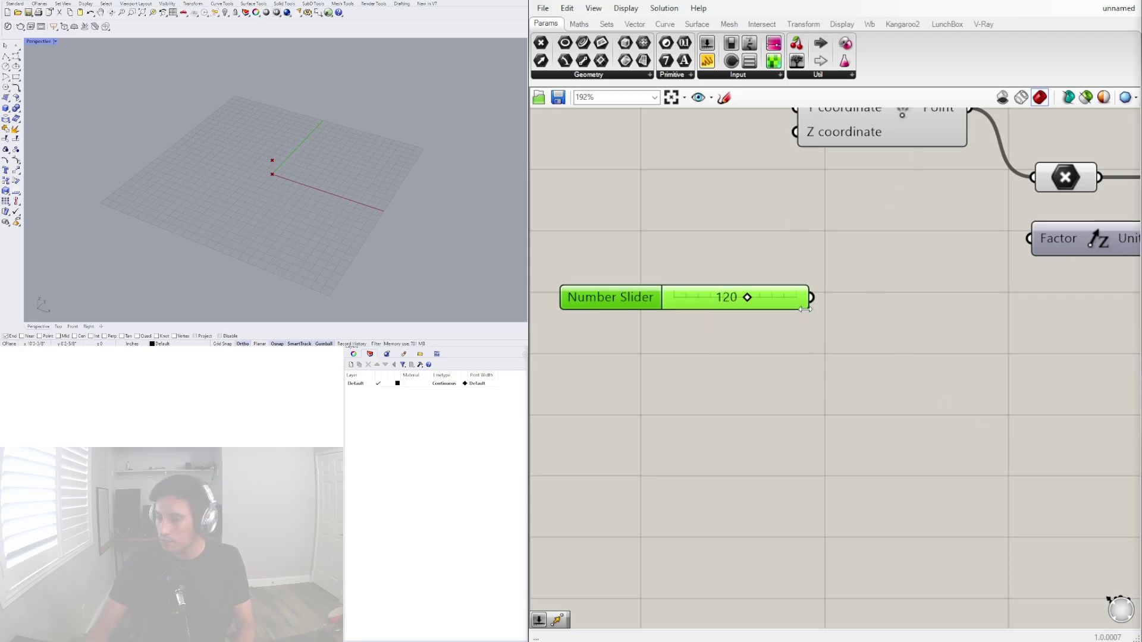
# - Connect the 120 slider to Unit Z's Factor input and place the slider beside that component
pyautogui.moveTo(809, 297); pyautogui.dragTo(1017, 240)
pyautogui.moveTo(617, 292); pyautogui.dragTo(784, 233)
pyautogui.click(808, 342)
pyautogui.scroll(-5, 896, 381)
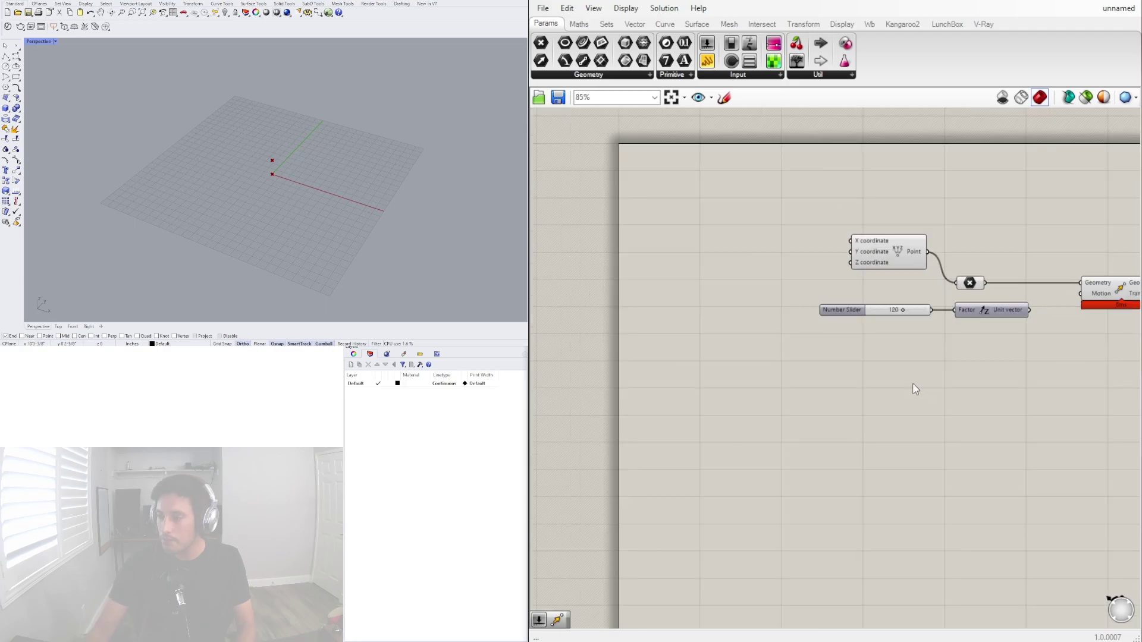
# - Connect Unit Z's vector output to the Motion input of the Move component
pyautogui.moveTo(959, 343); pyautogui.dragTo(790, 336, button='right')
pyautogui.scroll(4, 790, 334)
pyautogui.moveTo(929, 278); pyautogui.dragTo(1028, 246)
pyautogui.scroll(-3, 303, 226)
pyautogui.keyDown('shift'); pyautogui.moveTo(303, 226); pyautogui.dragTo(297, 226, button='right'); pyautogui.keyUp('shift')
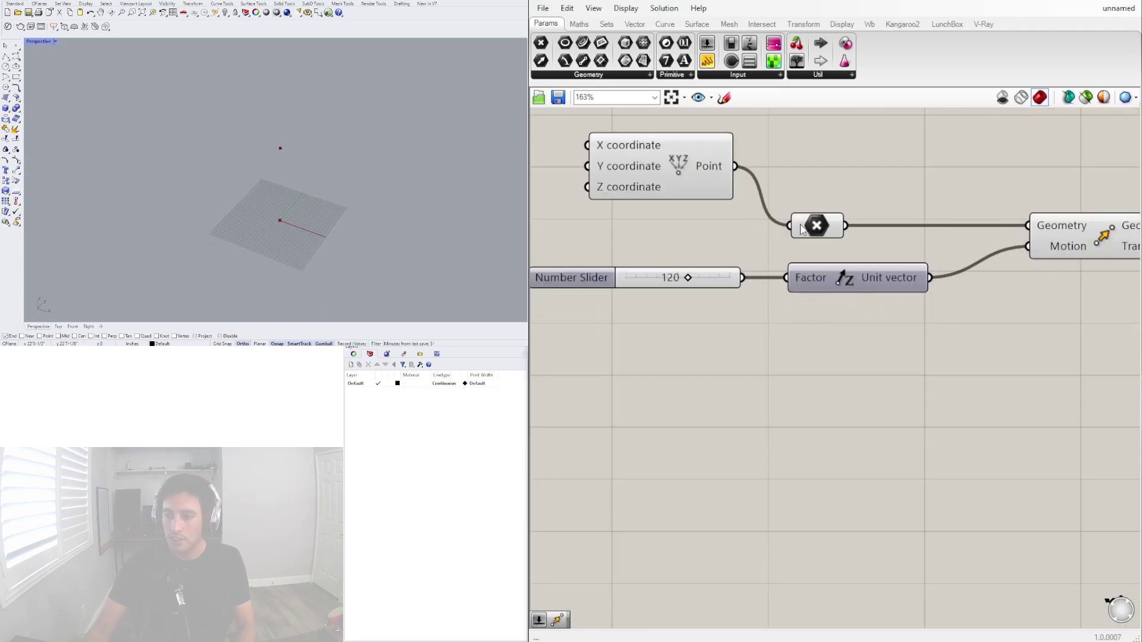
# - Tidy the layout by bringing the Construct Point, Point and Move components closer together
pyautogui.moveTo(804, 229); pyautogui.dragTo(888, 229)
pyautogui.click(769, 191)
pyautogui.moveTo(713, 179); pyautogui.dragTo(793, 178)
pyautogui.scroll(-2, 822, 249)
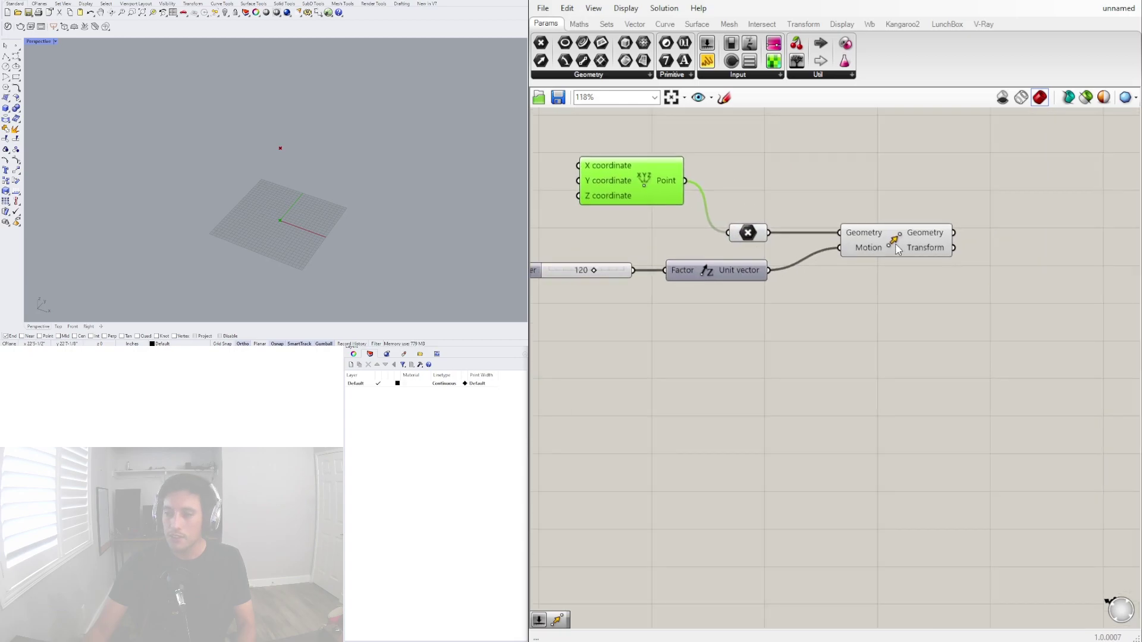
pyautogui.moveTo(898, 250); pyautogui.dragTo(866, 250)
# - Add a two-point Line component running from the base point to the moved point
pyautogui.doubleClick(994, 215)
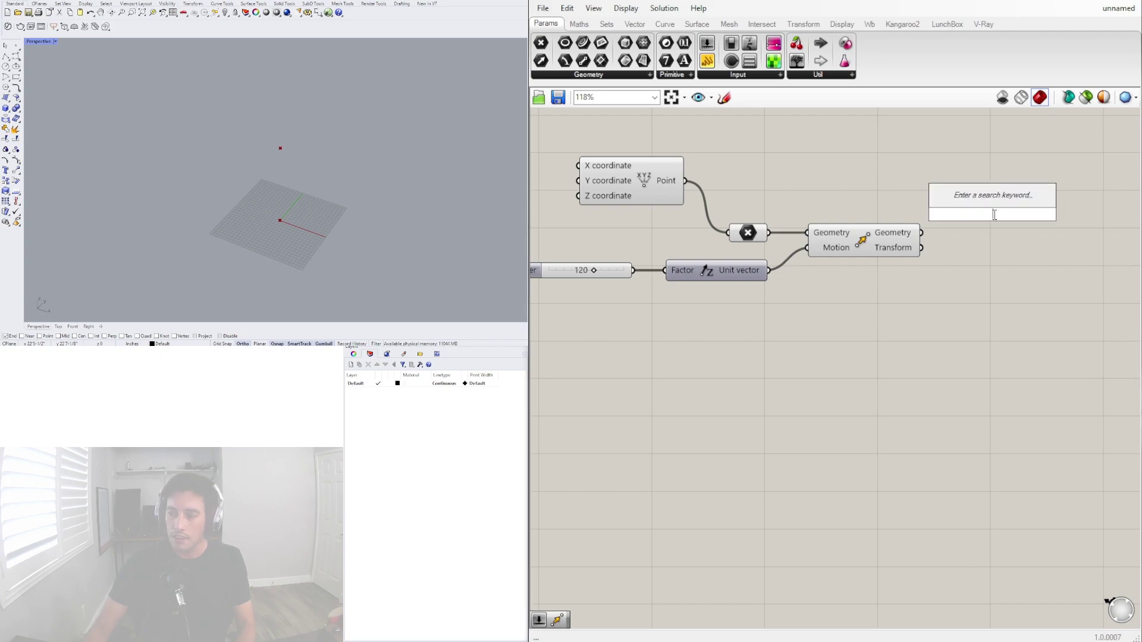
pyautogui.write('LINE')
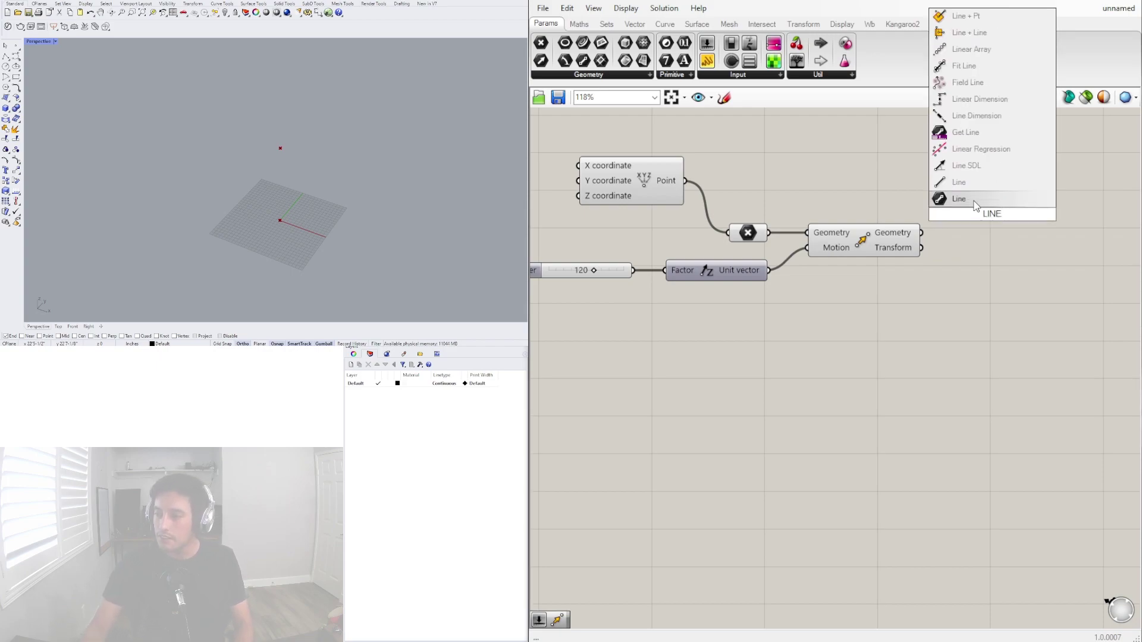
pyautogui.click(973, 201)
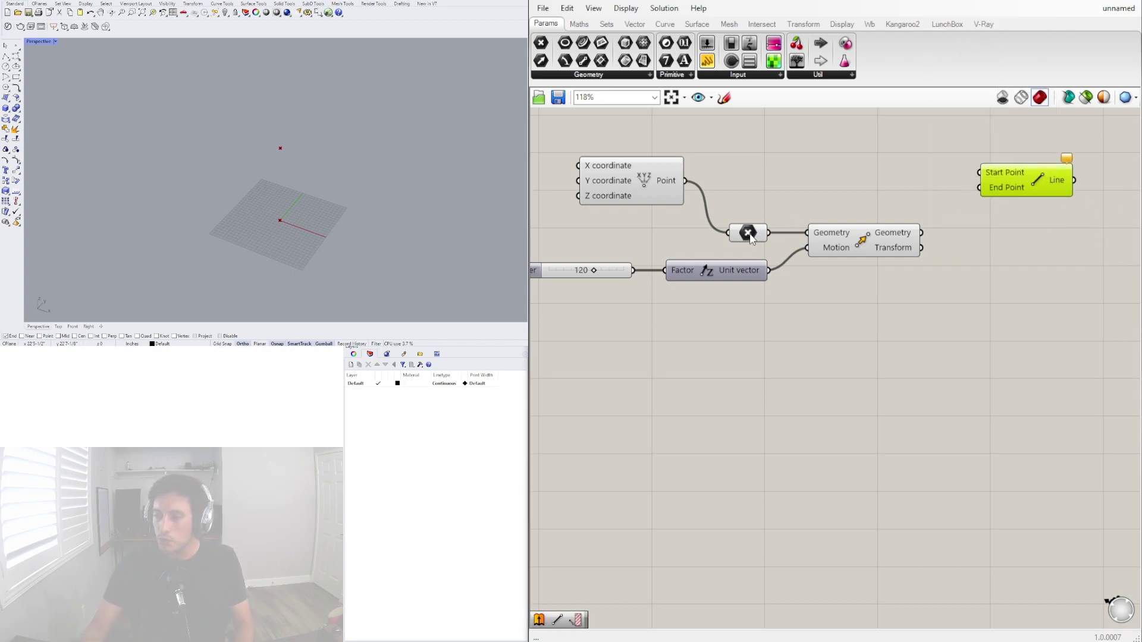
pyautogui.moveTo(749, 236); pyautogui.dragTo(980, 173)
pyautogui.moveTo(921, 233); pyautogui.dragTo(986, 205)
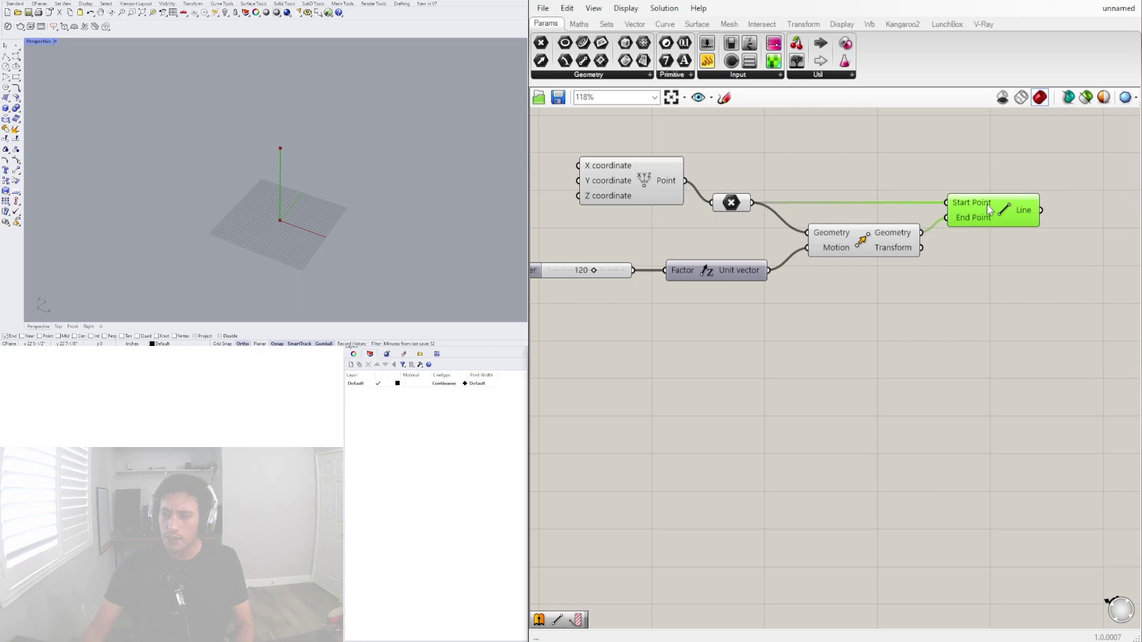
# - Align the Unit Z component with the Move component's Motion input
pyautogui.click(988, 238)
pyautogui.scroll(3, 859, 243)
pyautogui.click(857, 238)
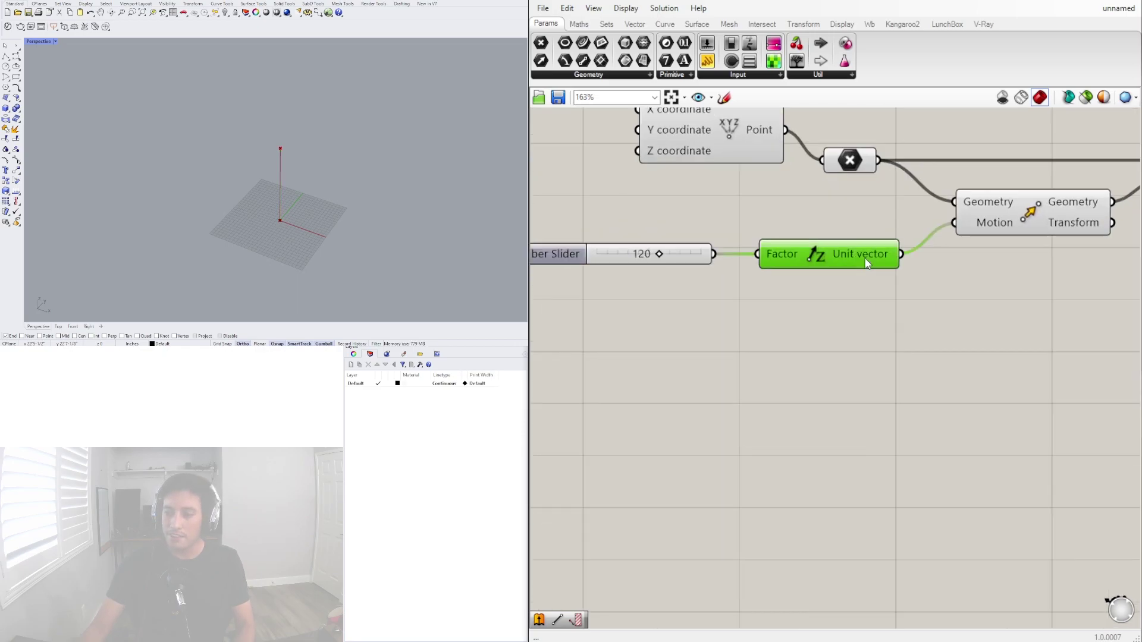
pyautogui.click(830, 283)
pyautogui.scroll(2, 831, 283)
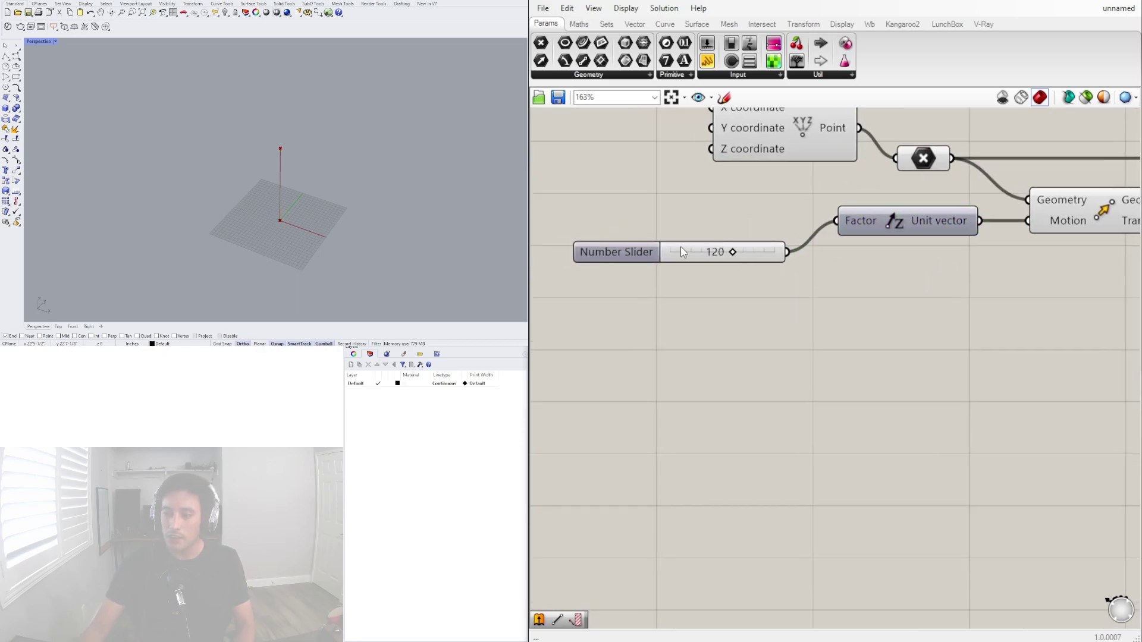
# - Lower the trunk's height slider to 101
pyautogui.click(647, 241)
pyautogui.scroll(3, 727, 311)
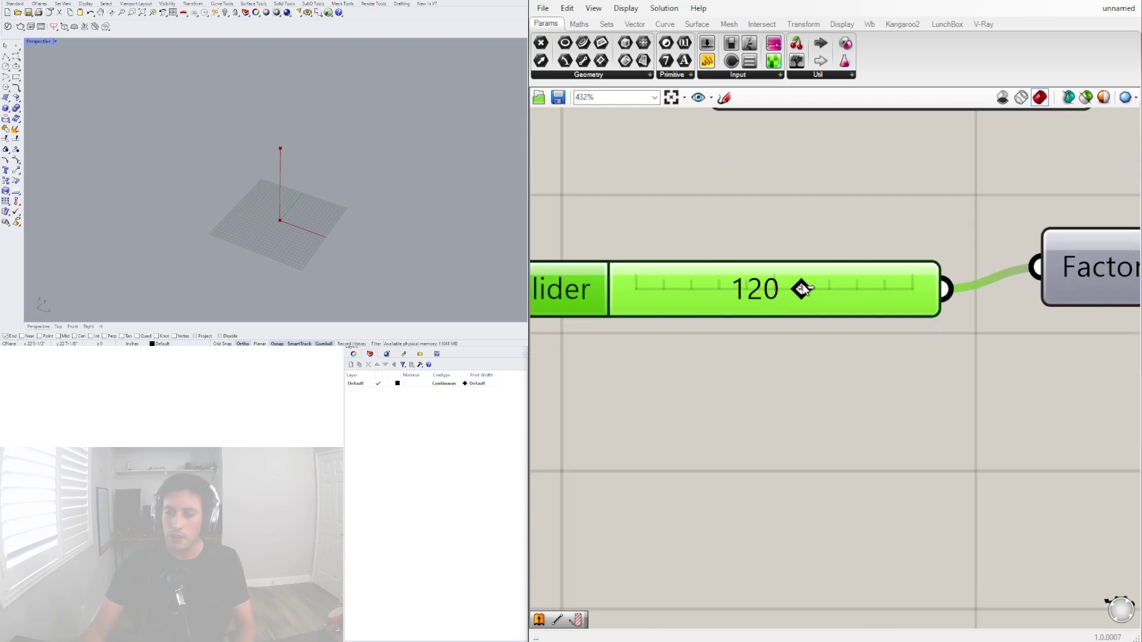
pyautogui.moveTo(802, 289); pyautogui.dragTo(773, 289)
pyautogui.scroll(-5, 916, 339)
pyautogui.scroll(-3, 917, 338)
pyautogui.scroll(2, 752, 362)
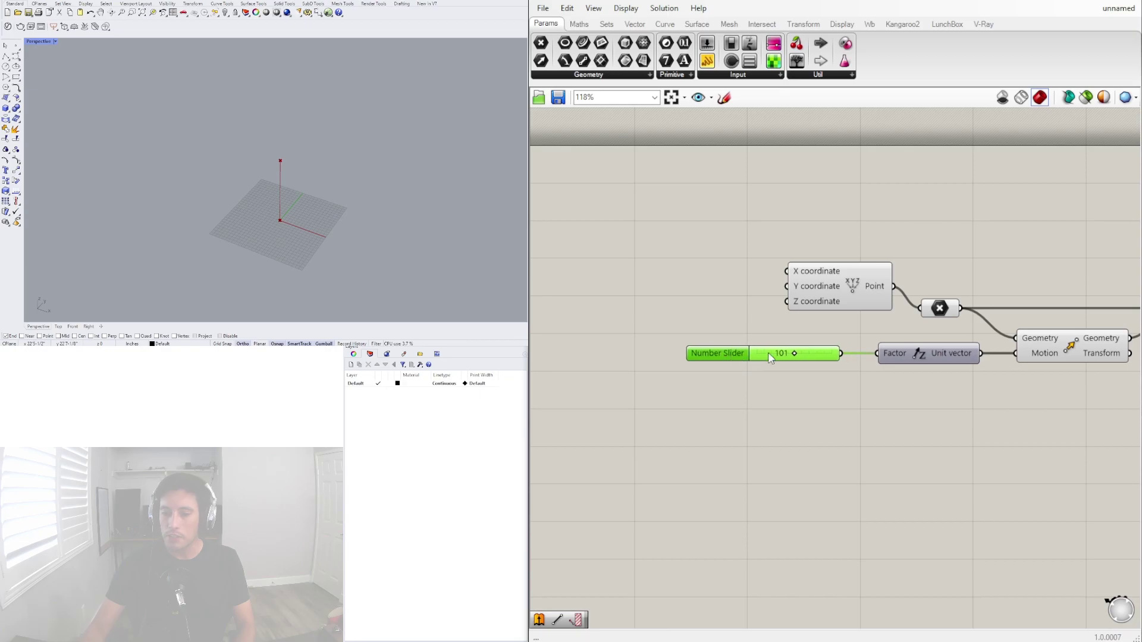
# - Set the trunk's height slider to 120
pyautogui.scroll(3, 775, 355)
pyautogui.doubleClick(774, 355)
pyautogui.write('120')
pyautogui.press('Return')
pyautogui.scroll(-5, 666, 520)
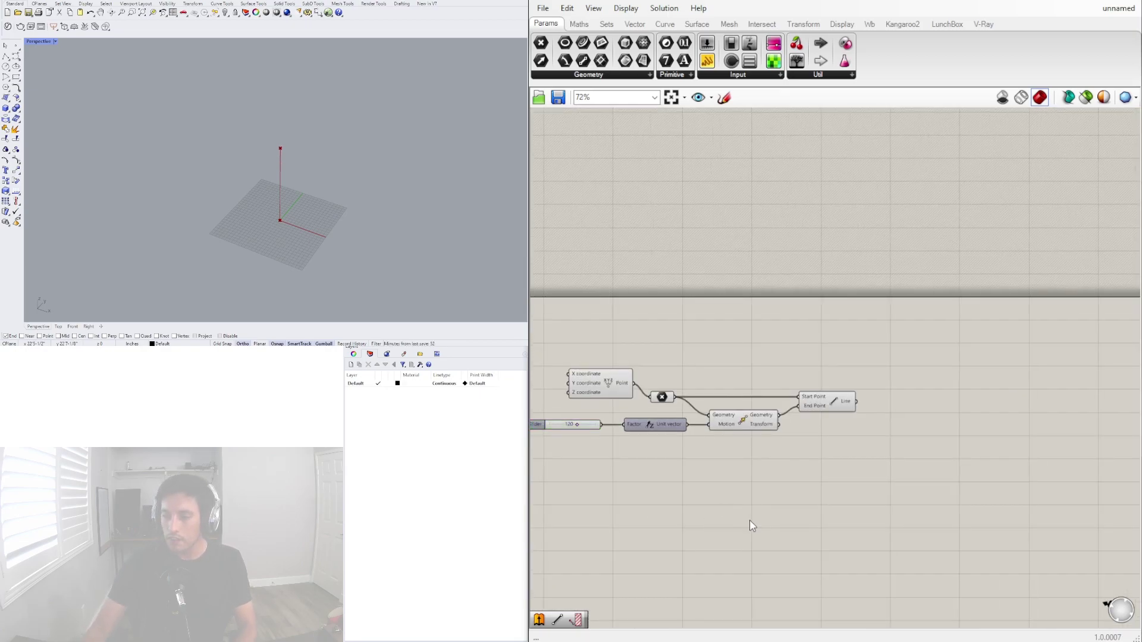
# - Move the Line component slightly higher, clear of the Move component
pyautogui.scroll(3, 894, 437)
pyautogui.click(1017, 265)
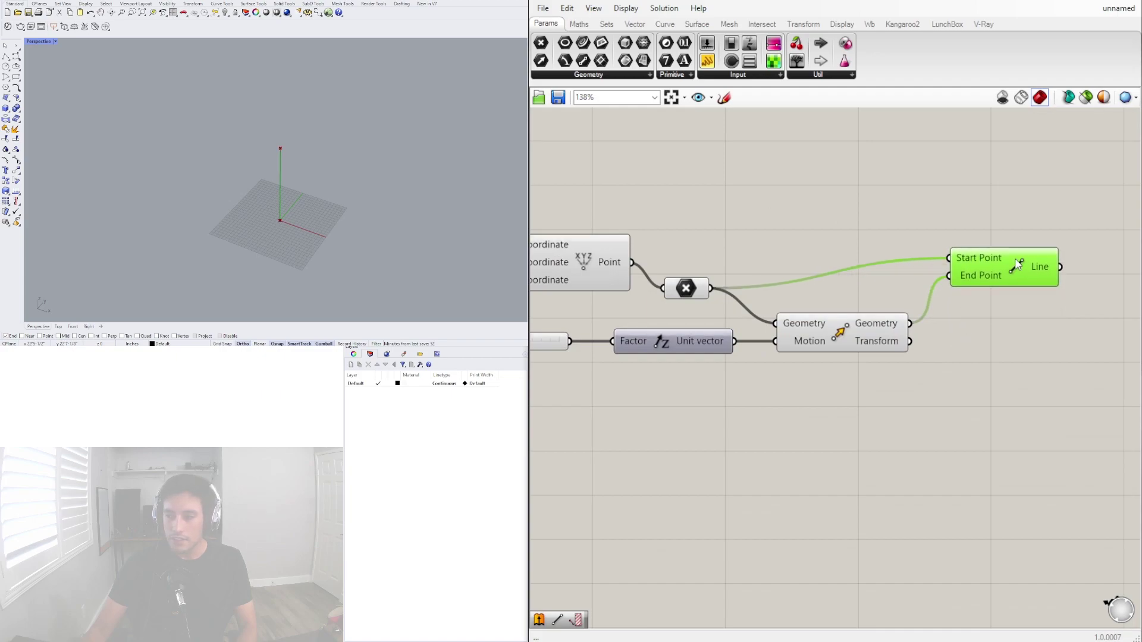
pyautogui.moveTo(1016, 260); pyautogui.dragTo(1022, 258)
pyautogui.click(936, 446)
pyautogui.moveTo(936, 446); pyautogui.dragTo(876, 413, button='right')
pyautogui.click(785, 301)
# - Add a second Move component and connect the first Move's Geometry output to its Geometry input
pyautogui.doubleClick(864, 387)
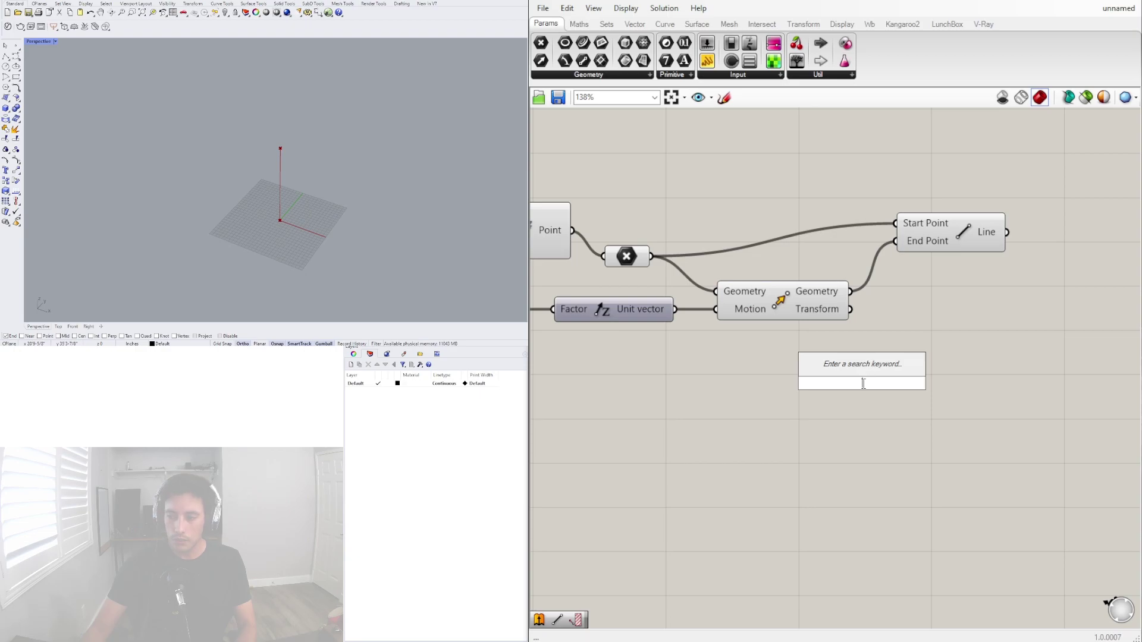
pyautogui.write('MOVE')
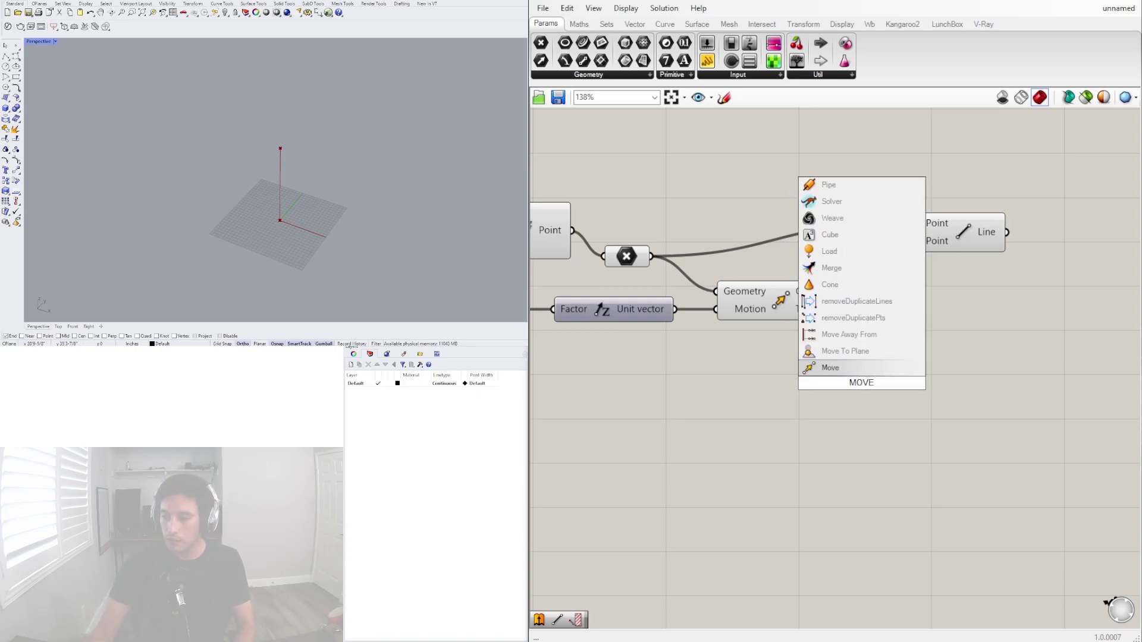
pyautogui.click(828, 369)
pyautogui.moveTo(826, 369); pyautogui.dragTo(956, 348)
pyautogui.moveTo(851, 291); pyautogui.dragTo(924, 353)
pyautogui.click(784, 303)
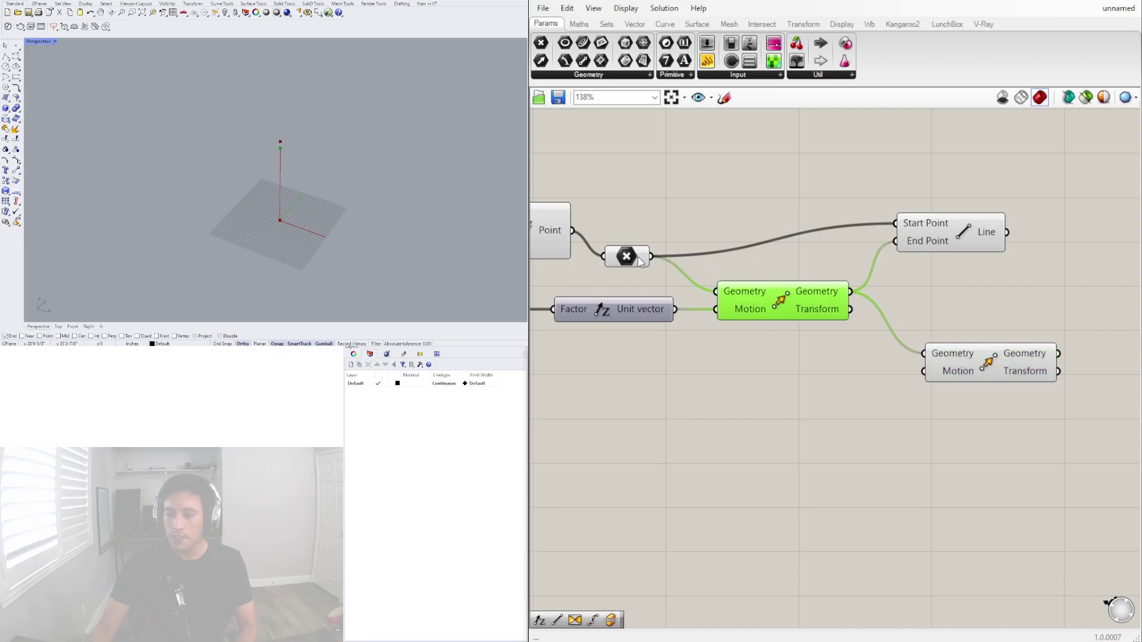
pyautogui.moveTo(745, 300); pyautogui.dragTo(872, 301, button='right')
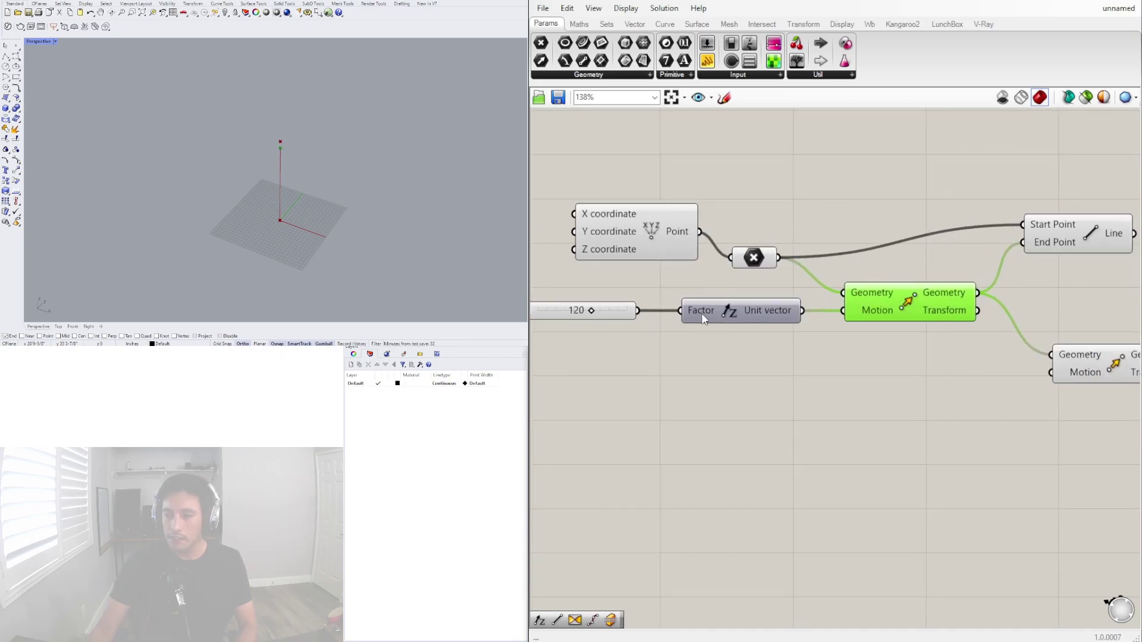
pyautogui.click(911, 415)
pyautogui.moveTo(911, 415); pyautogui.dragTo(707, 375, button='right')
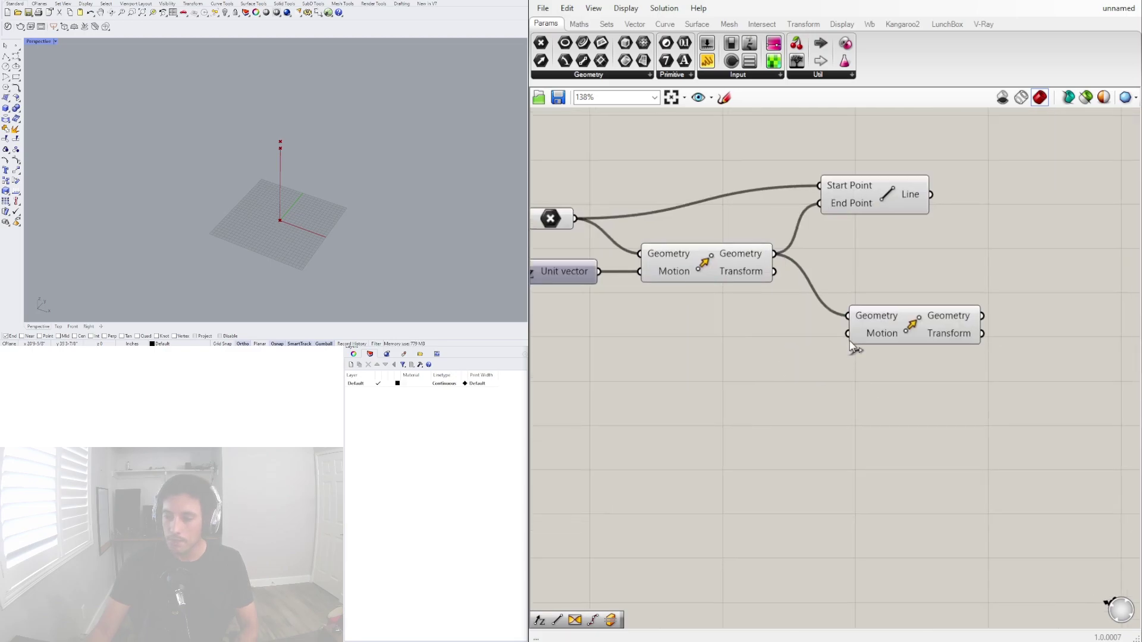
pyautogui.click(897, 327)
pyautogui.doubleClick(673, 386)
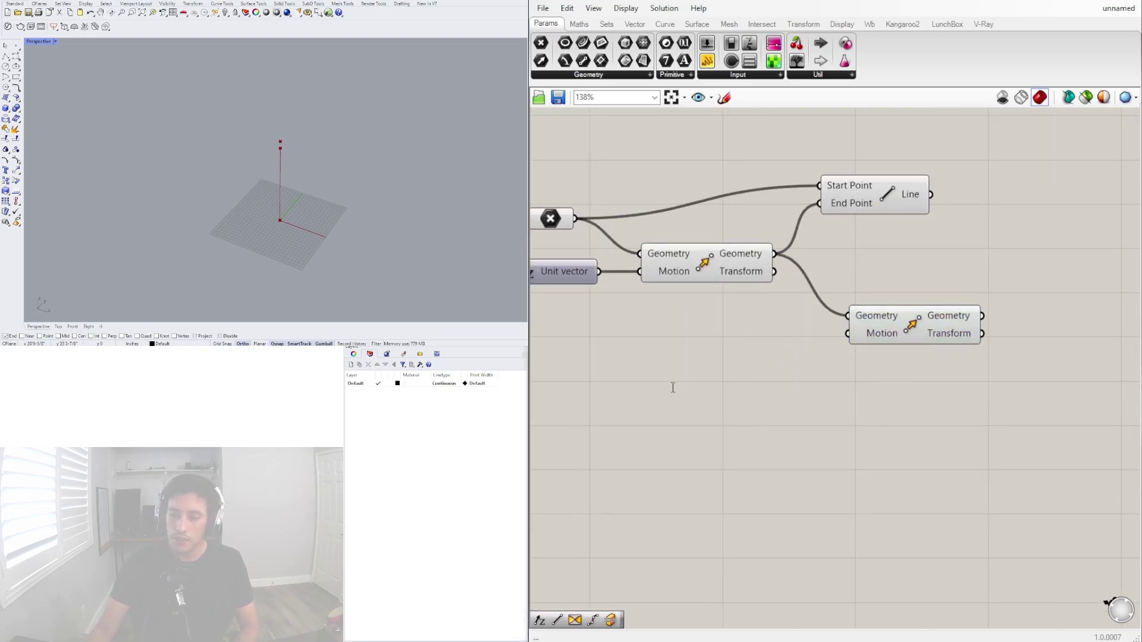
pyautogui.write('vector')
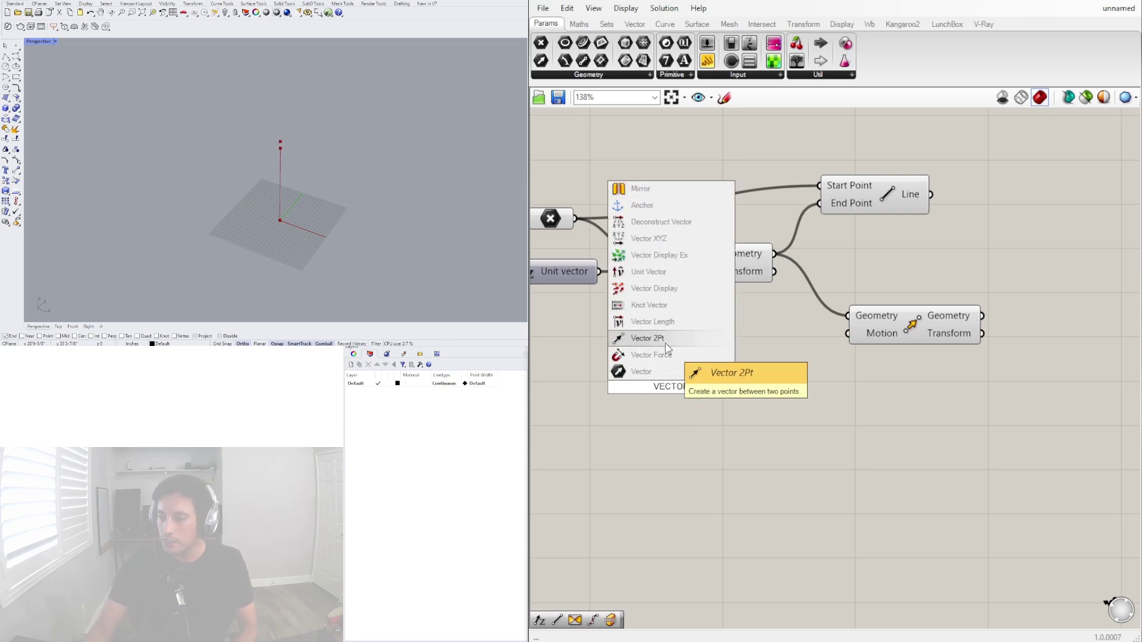
pyautogui.press('Escape')
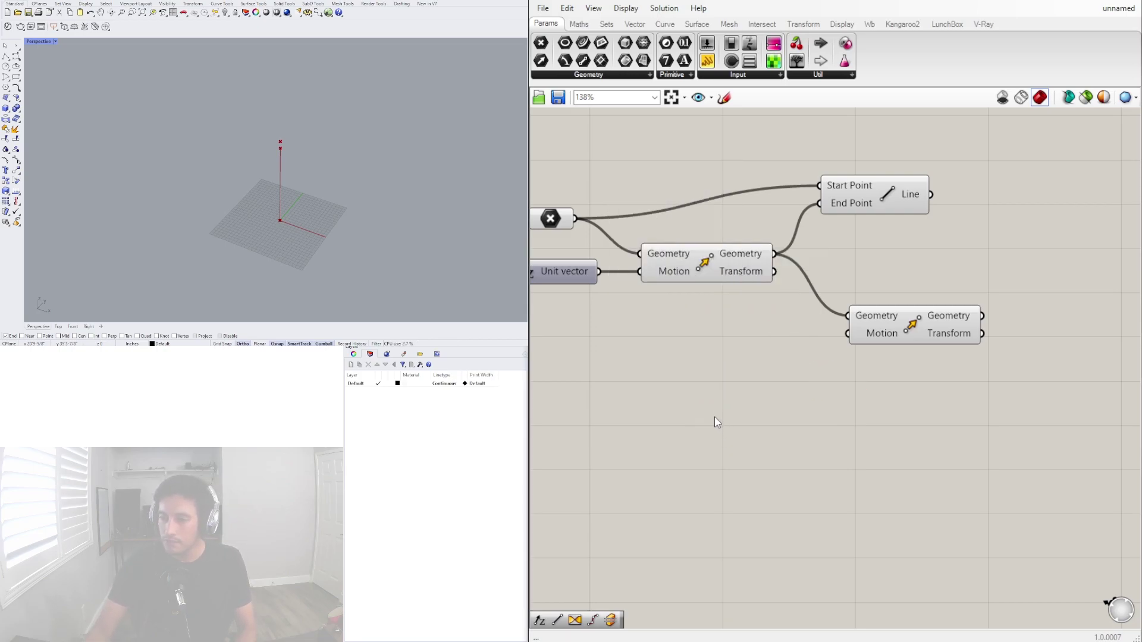
# - Add a Vector XYZ component below the first Move and connect its Vector output to the second Move's Motion input
pyautogui.doubleClick(715, 416)
pyautogui.write('vector')
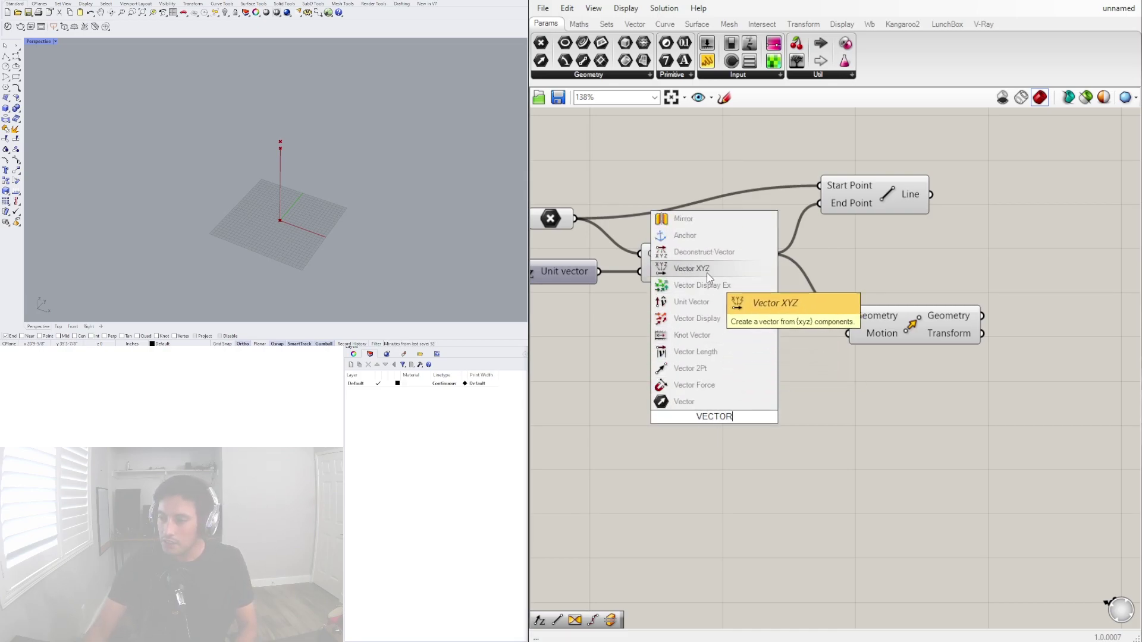
pyautogui.click(708, 268)
pyautogui.moveTo(724, 402); pyautogui.dragTo(722, 361)
pyautogui.moveTo(773, 477); pyautogui.dragTo(910, 450, button='right')
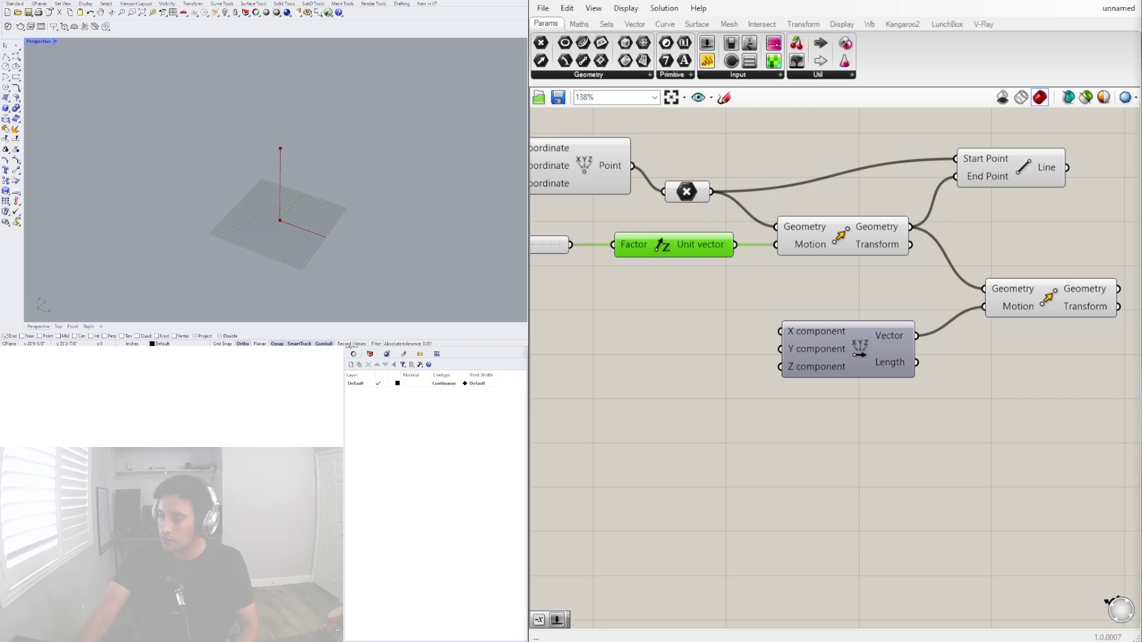
pyautogui.click(1085, 325)
# - Place a copy of the trunk's height slider beside the Vector XYZ component's inputs
pyautogui.moveTo(772, 400); pyautogui.dragTo(975, 386, button='right')
pyautogui.moveTo(838, 263); pyautogui.dragTo(733, 251, button='right')
pyautogui.scroll(-2, 737, 257)
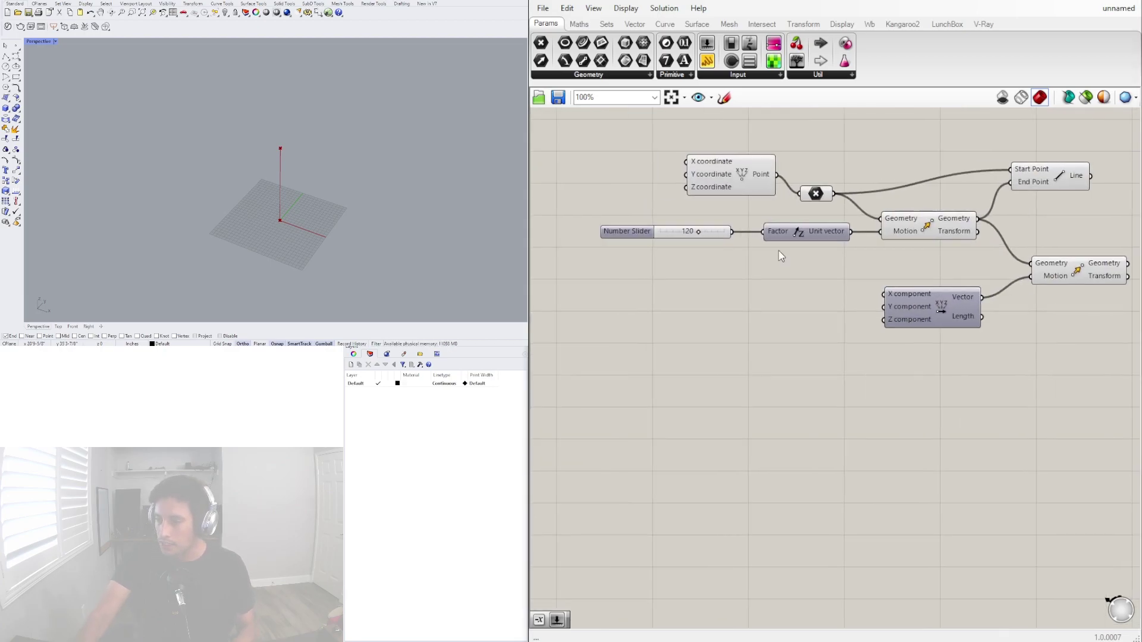
pyautogui.click(638, 233)
pyautogui.moveTo(640, 233); pyautogui.dragTo(750, 295)
pyautogui.scroll(4, 842, 289)
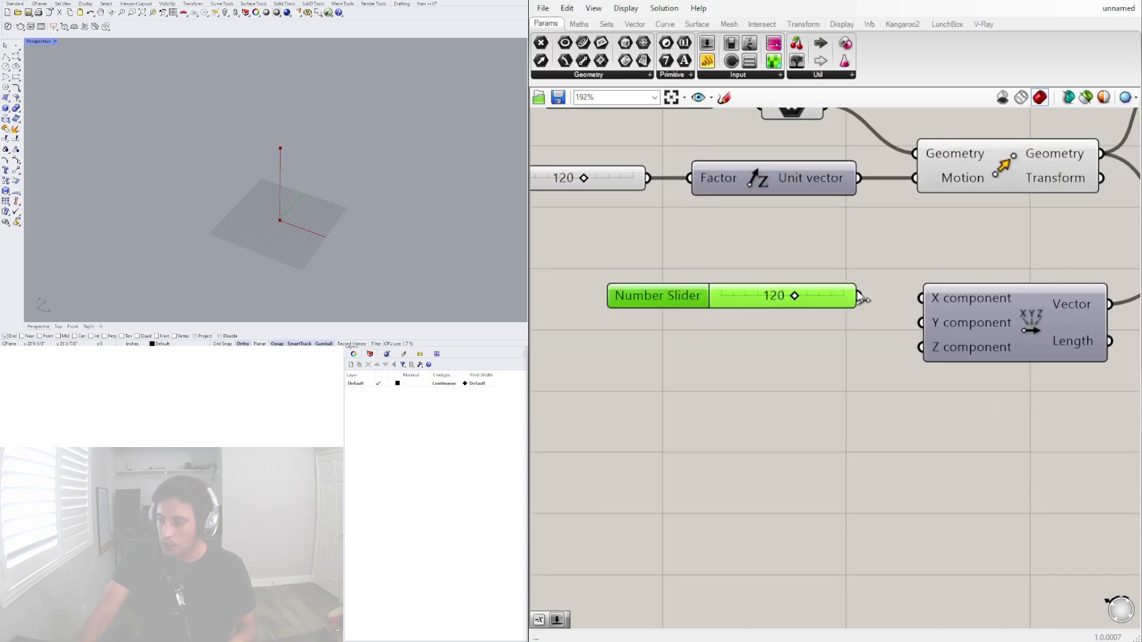
pyautogui.scroll(-1, 861, 296)
# - Connect the copied slider to the Vector XYZ's X component and set it to 30
pyautogui.keyDown('shift'); pyautogui.moveTo(309, 226); pyautogui.dragTo(278, 234, button='right'); pyautogui.keyUp('shift')
pyautogui.moveTo(272, 183); pyautogui.dragTo(283, 184, button='right')
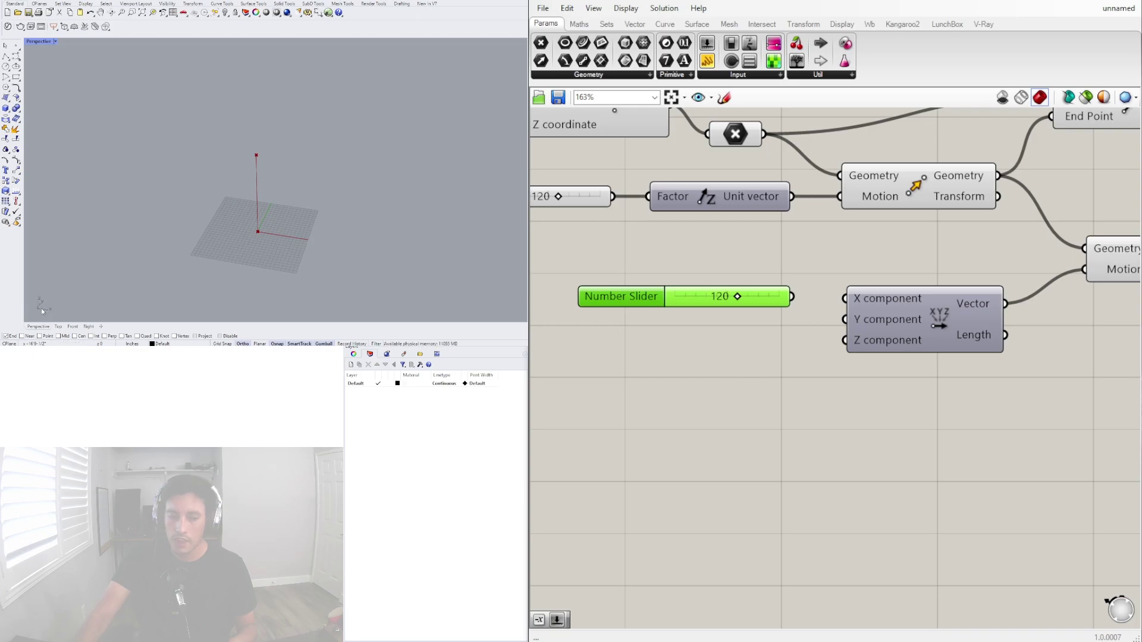
pyautogui.click(866, 322)
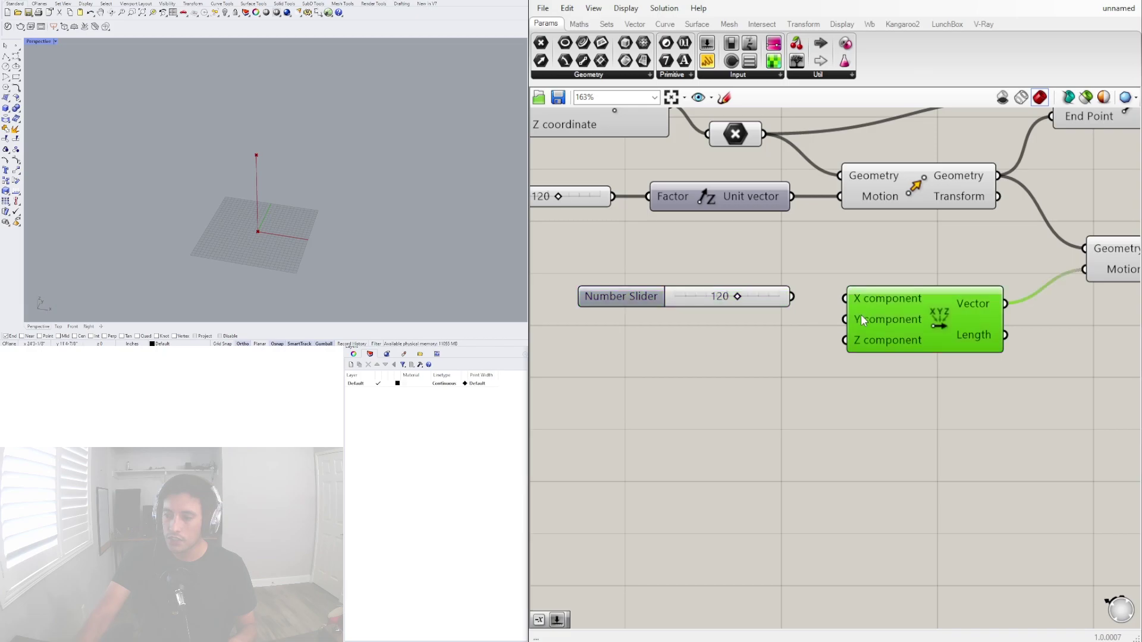
pyautogui.click(782, 362)
pyautogui.moveTo(635, 294); pyautogui.dragTo(608, 299)
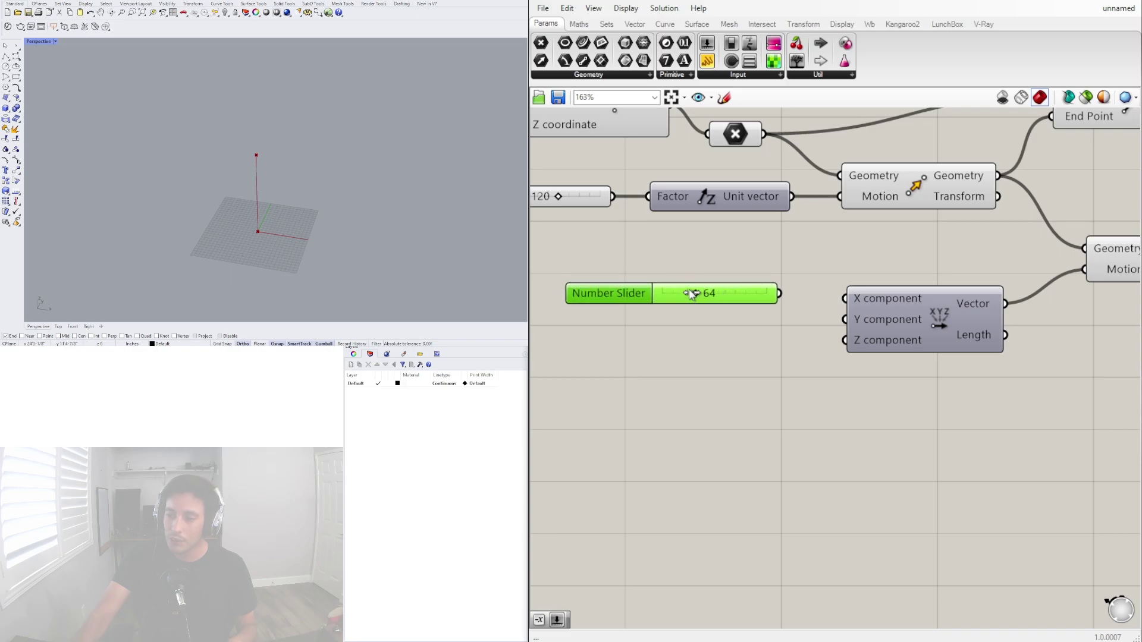
pyautogui.moveTo(790, 300); pyautogui.dragTo(838, 339)
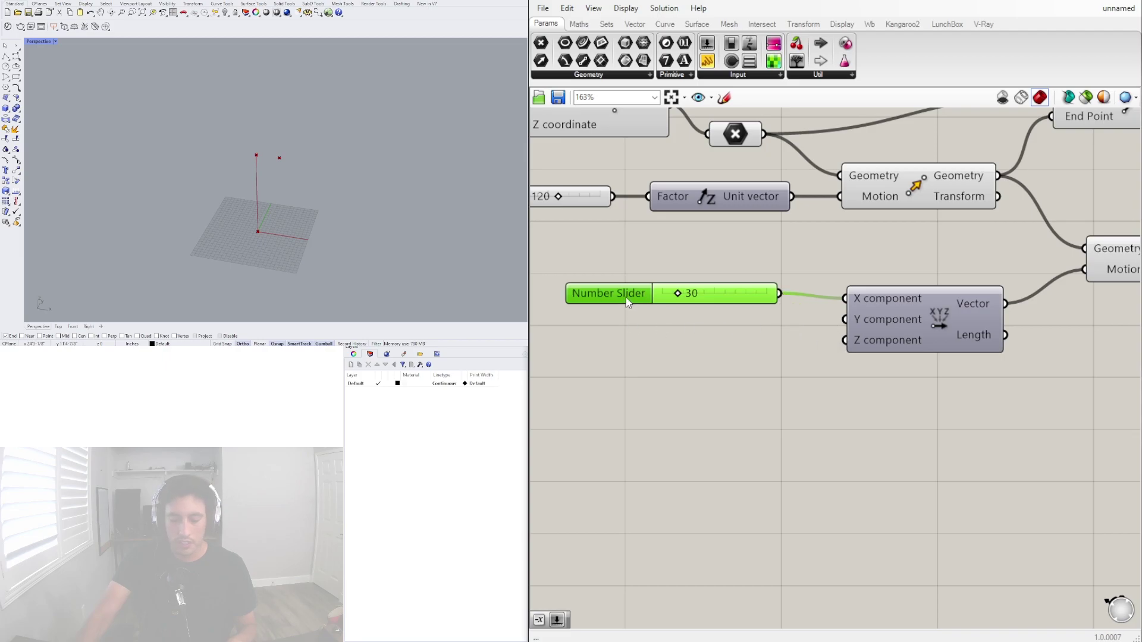
# - Duplicate the X slider for the Vector XYZ's Z component, setting Z to 28 and X to 74
pyautogui.keyDown('alt'); pyautogui.moveTo(629, 304); pyautogui.dragTo(632, 357); pyautogui.keyUp('alt')
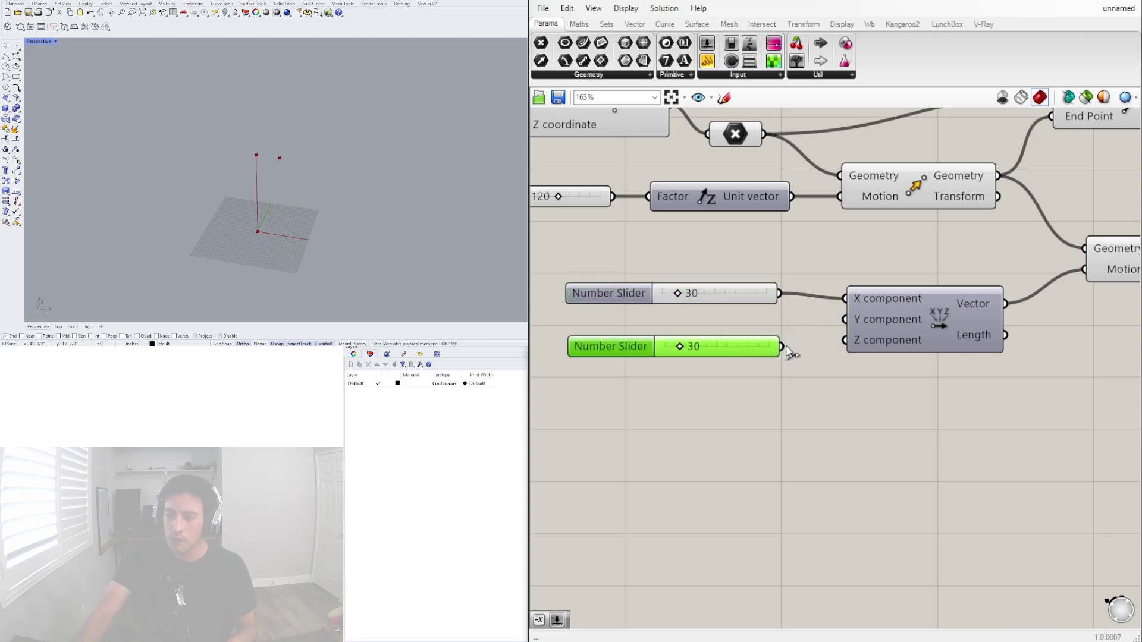
pyautogui.moveTo(790, 347); pyautogui.dragTo(845, 341)
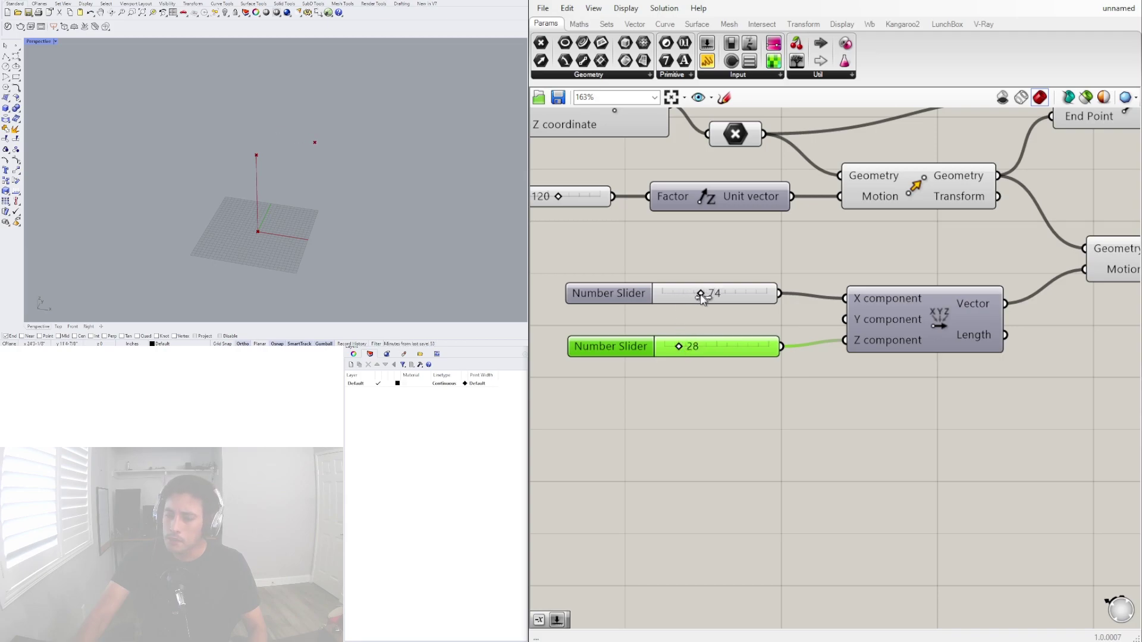
pyautogui.click(916, 450)
# - Check which points the trunk's and the branch's Move components produce in the viewport
pyautogui.scroll(-6, 917, 451)
pyautogui.moveTo(905, 397); pyautogui.dragTo(909, 318, button='right')
pyautogui.scroll(4, 909, 318)
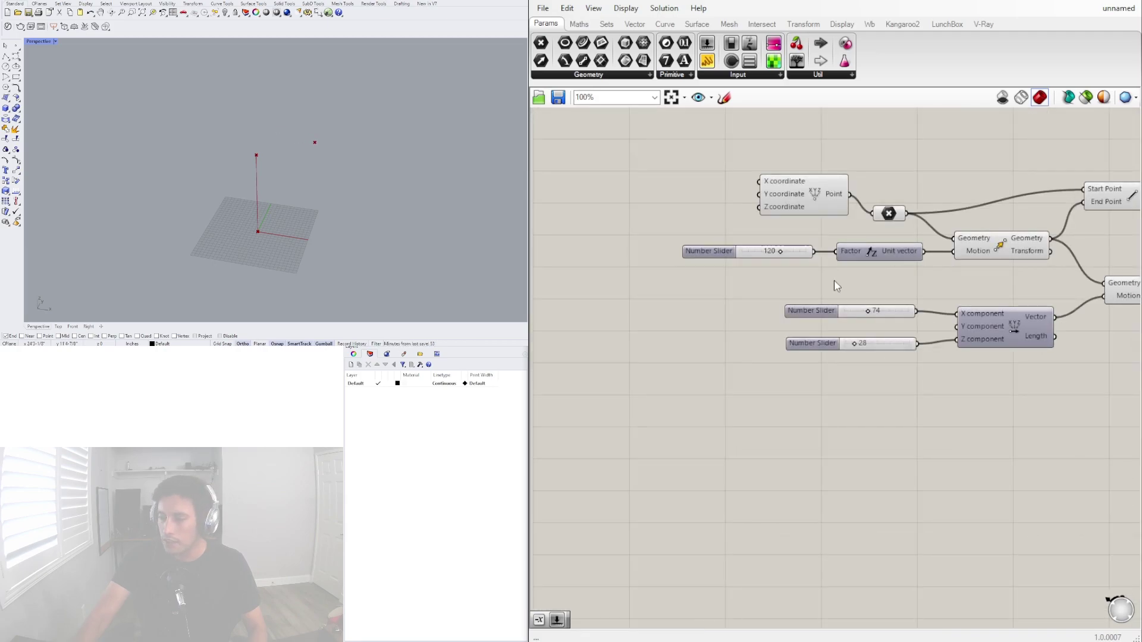
pyautogui.moveTo(877, 373); pyautogui.dragTo(772, 377, button='right')
pyautogui.scroll(3, 795, 329)
pyautogui.scroll(-2, 751, 388)
pyautogui.moveTo(900, 327); pyautogui.dragTo(676, 399, button='right')
pyautogui.click(890, 359)
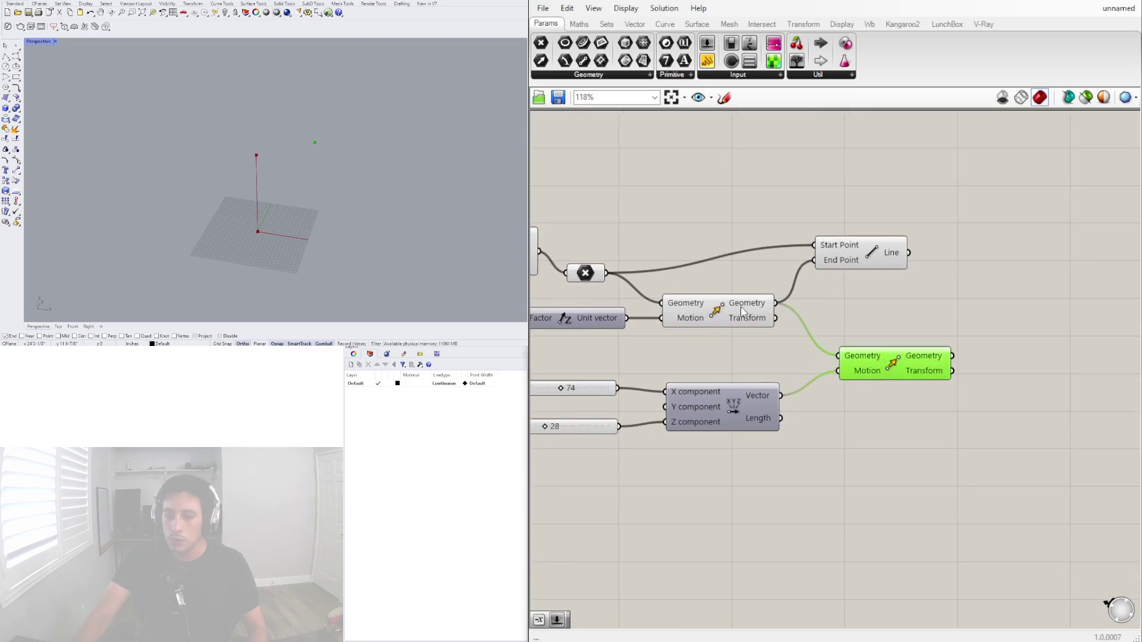
pyautogui.click(711, 320)
# - Add a second two-point Line component running from the trunk's top point to the branch's moved point
pyautogui.doubleClick(952, 305)
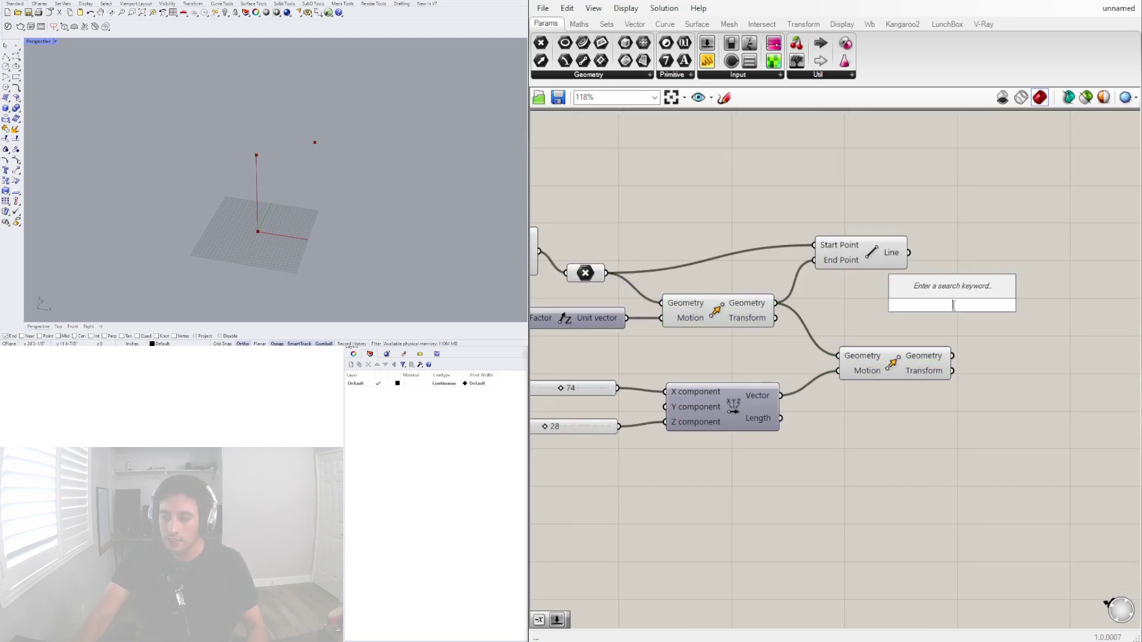
pyautogui.write('Li')
pyautogui.press('Up')
pyautogui.press('Up')
pyautogui.press('Up')
pyautogui.press('Up')
pyautogui.press('Up')
pyautogui.press('Return')
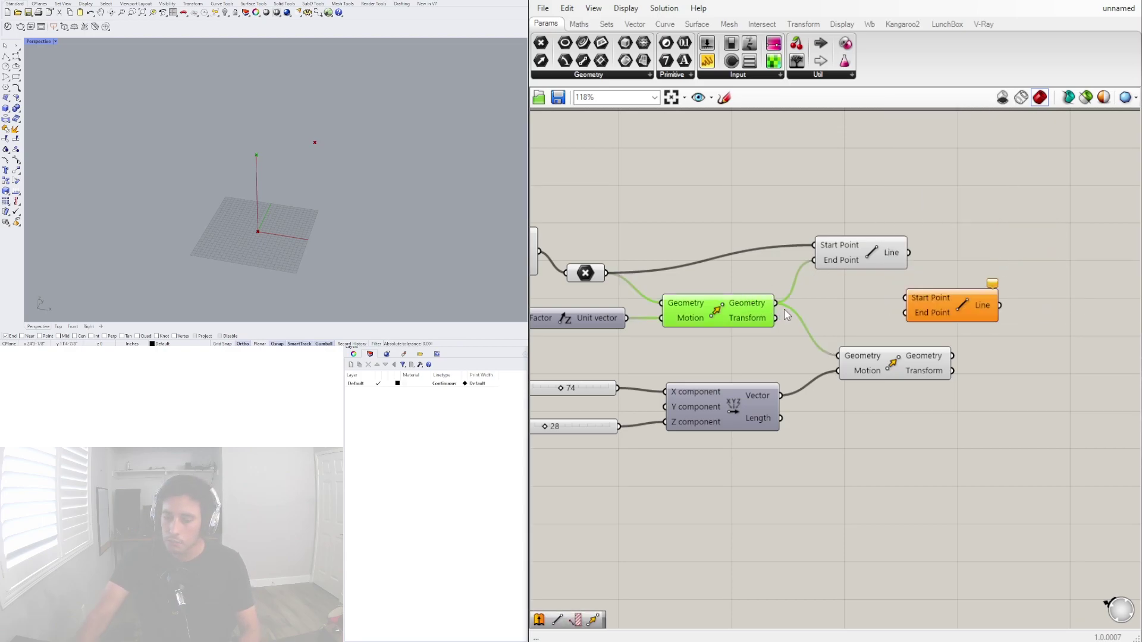
pyautogui.moveTo(842, 301); pyautogui.dragTo(1048, 309)
pyautogui.click(1007, 242)
# - Highlight both Line components and set the trunk's height slider to 128
pyautogui.scroll(-5, 780, 388)
pyautogui.scroll(4, 1020, 276)
pyautogui.click(1009, 273)
pyautogui.keyDown('shift'); pyautogui.click(834, 214); pyautogui.keyUp('shift')
pyautogui.moveTo(752, 271); pyautogui.dragTo(930, 277, button='right')
pyautogui.scroll(4, 677, 273)
pyautogui.scroll(6, 693, 333)
pyautogui.moveTo(752, 334)
pyautogui.mouseDown()
pyautogui.moveTo(719, 334)
pyautogui.moveTo(796, 340)
pyautogui.moveTo(744, 334)
pyautogui.moveTo(758, 335)
pyautogui.mouseUp()
# - Adjust the branch's direction sliders to 48 for the X component and 29 for the Z component
pyautogui.scroll(-8, 757, 333)
pyautogui.scroll(4, 842, 414)
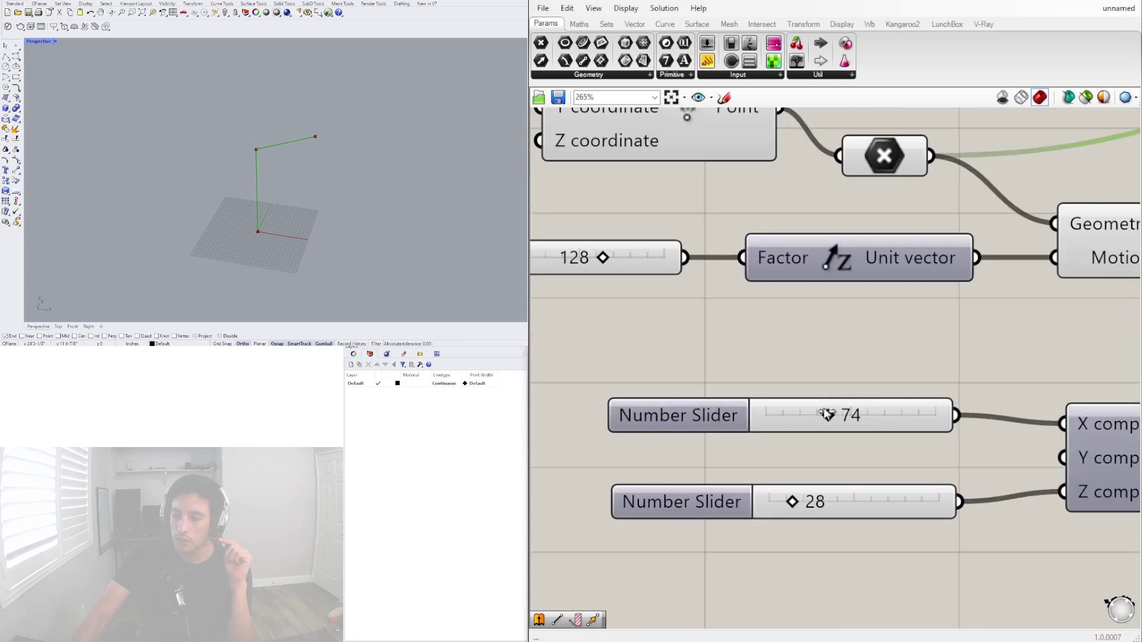
pyautogui.moveTo(828, 414)
pyautogui.mouseDown()
pyautogui.moveTo(878, 415)
pyautogui.moveTo(838, 414)
pyautogui.mouseUp()
pyautogui.moveTo(805, 507); pyautogui.dragTo(735, 492)
pyautogui.moveTo(827, 417); pyautogui.dragTo(806, 397)
pyautogui.moveTo(767, 503); pyautogui.dragTo(791, 500)
pyautogui.scroll(-3, 840, 426)
pyautogui.moveTo(851, 423); pyautogui.dragTo(831, 417)
pyautogui.click(992, 464)
# - Add a MultiPipe component to the right of the two Line components
pyautogui.moveTo(992, 464); pyautogui.dragTo(654, 554, button='right')
pyautogui.scroll(-3, 832, 497)
pyautogui.moveTo(831, 498); pyautogui.dragTo(932, 420, button='right')
pyautogui.scroll(-1, 932, 421)
pyautogui.click(885, 387)
pyautogui.click(960, 487)
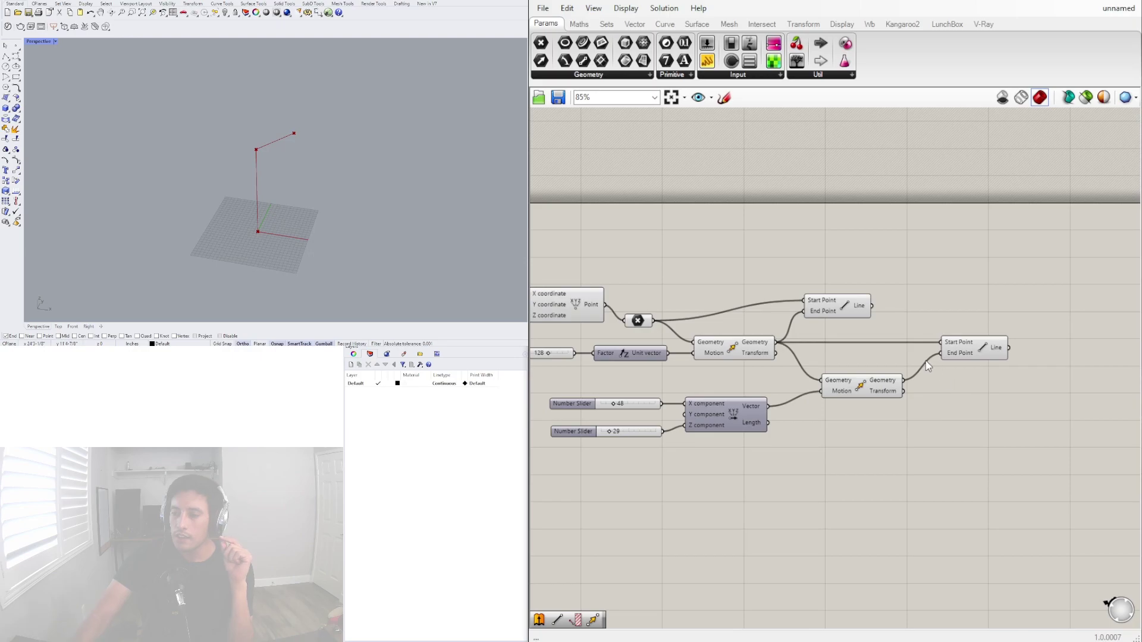
pyautogui.moveTo(924, 308); pyautogui.dragTo(834, 297, button='right')
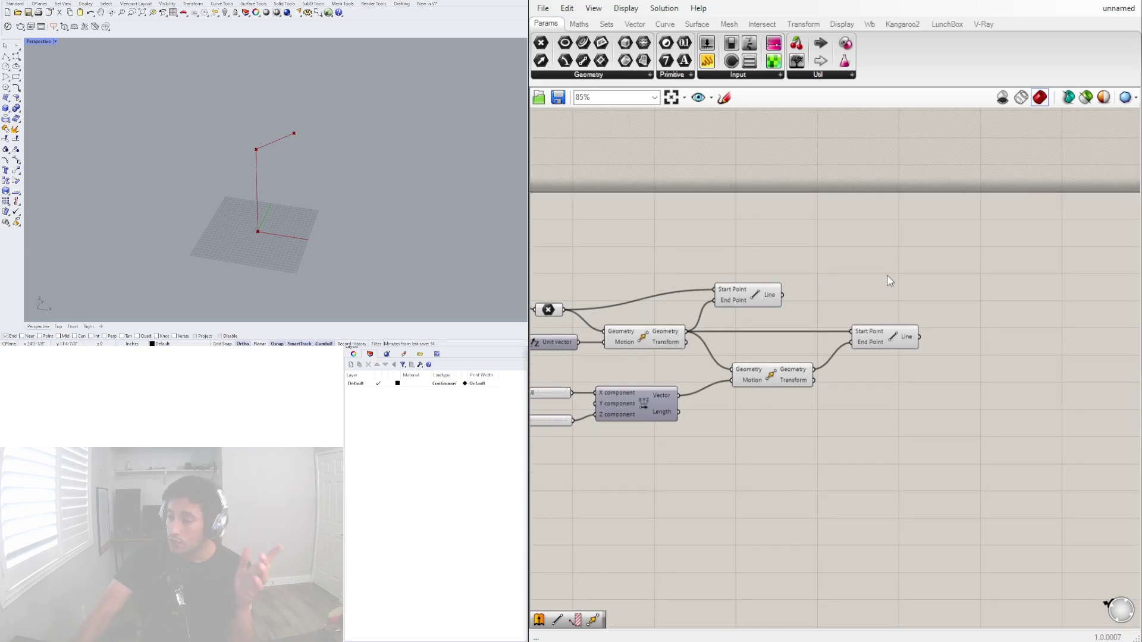
pyautogui.doubleClick(957, 275)
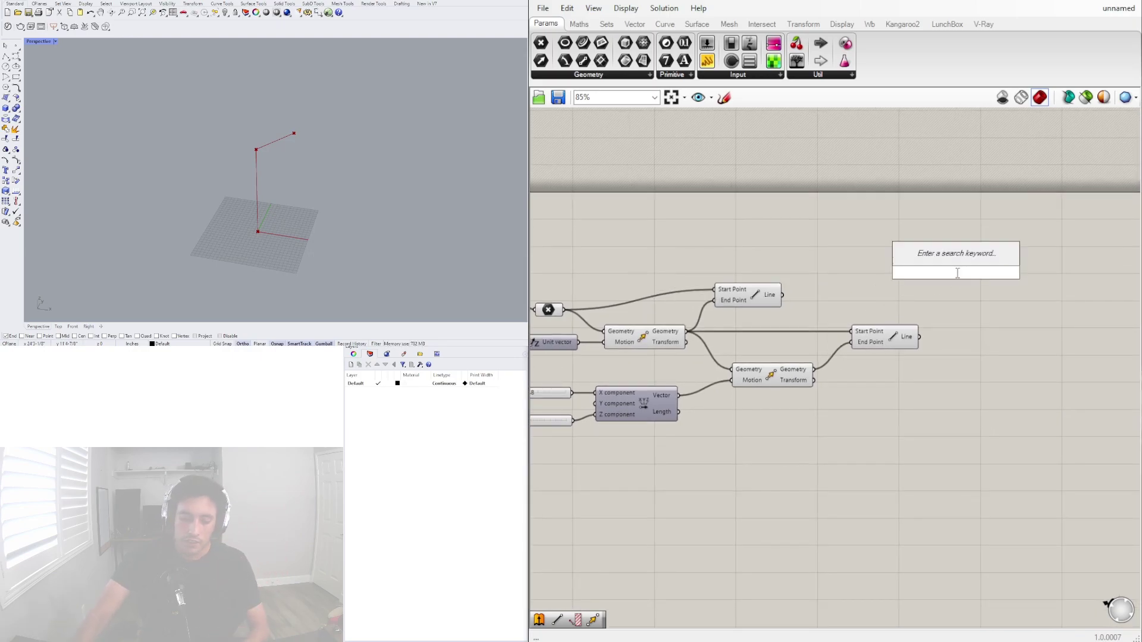
pyautogui.write('Pi')
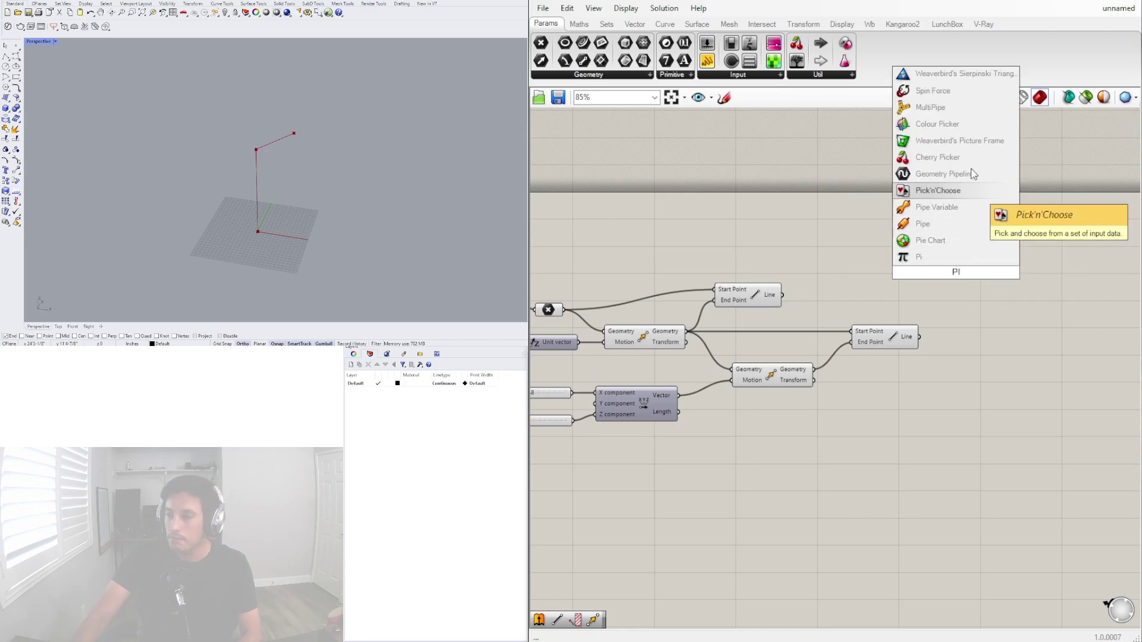
pyautogui.click(947, 108)
pyautogui.scroll(3, 959, 230)
pyautogui.moveTo(944, 272); pyautogui.dragTo(1029, 334)
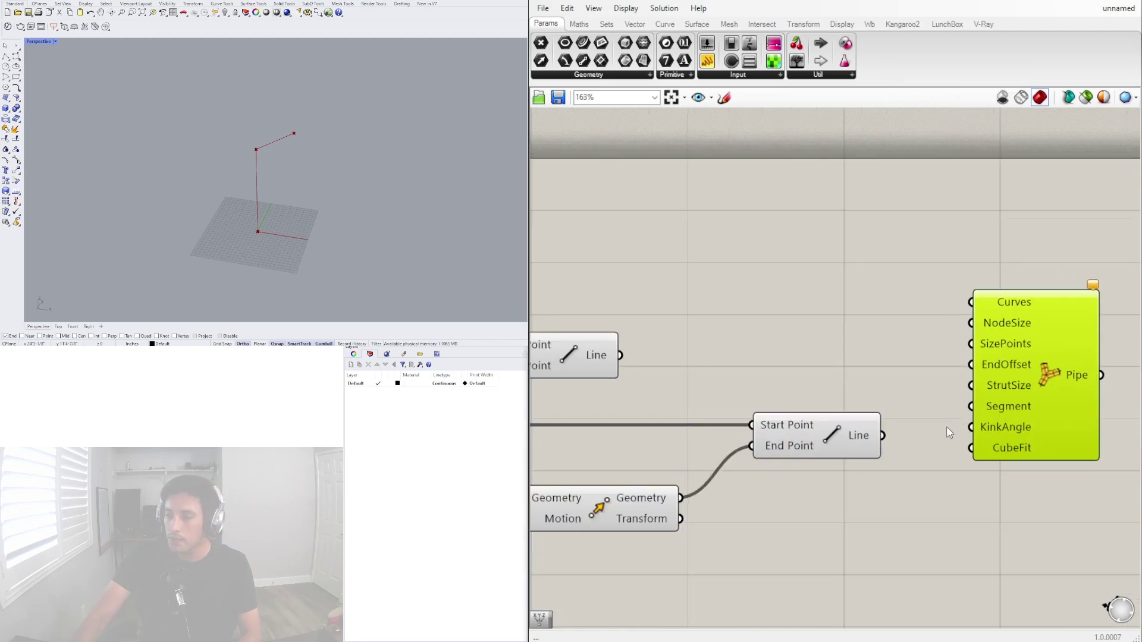
# - Connect the trunk Line's output to the MultiPipe's Curves input
pyautogui.moveTo(884, 437); pyautogui.dragTo(971, 322)
pyautogui.hotkey('ctrl', 'z')
pyautogui.scroll(-2, 912, 344)
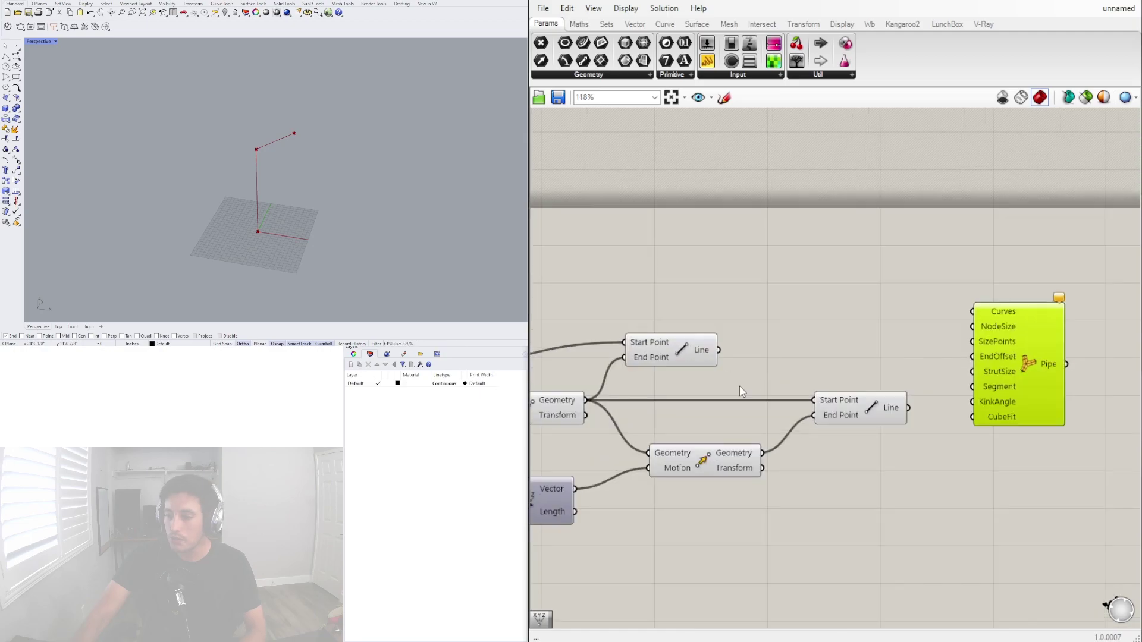
pyautogui.moveTo(700, 368); pyautogui.dragTo(711, 360, button='right')
pyautogui.click(747, 323)
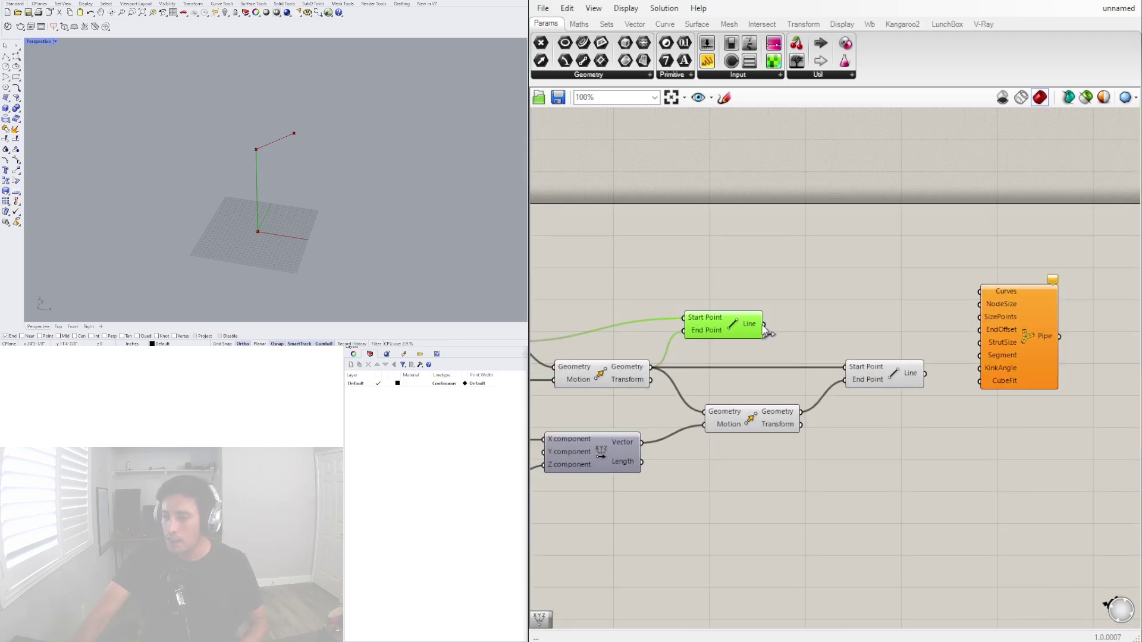
pyautogui.moveTo(765, 325); pyautogui.dragTo(984, 293)
pyautogui.scroll(3, 933, 360)
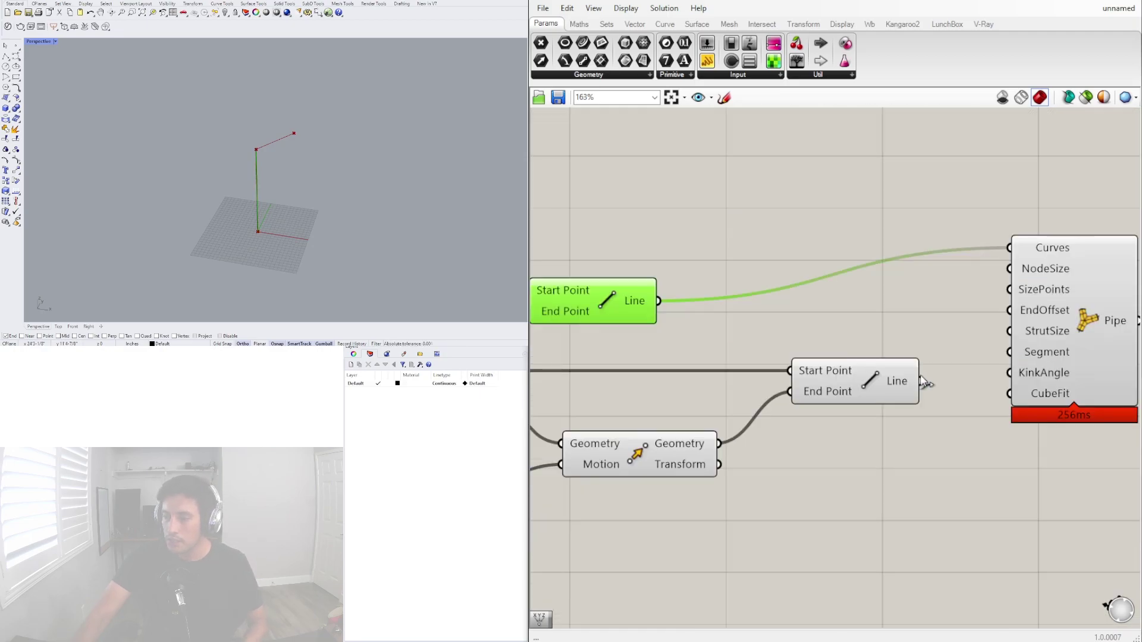
# - Add the branch Line's output to the MultiPipe's Curves input and examine the pipe joint between trunk and branch
pyautogui.keyDown('shift'); pyautogui.moveTo(922, 381); pyautogui.dragTo(1011, 249); pyautogui.keyUp('shift')
pyautogui.click(1043, 299)
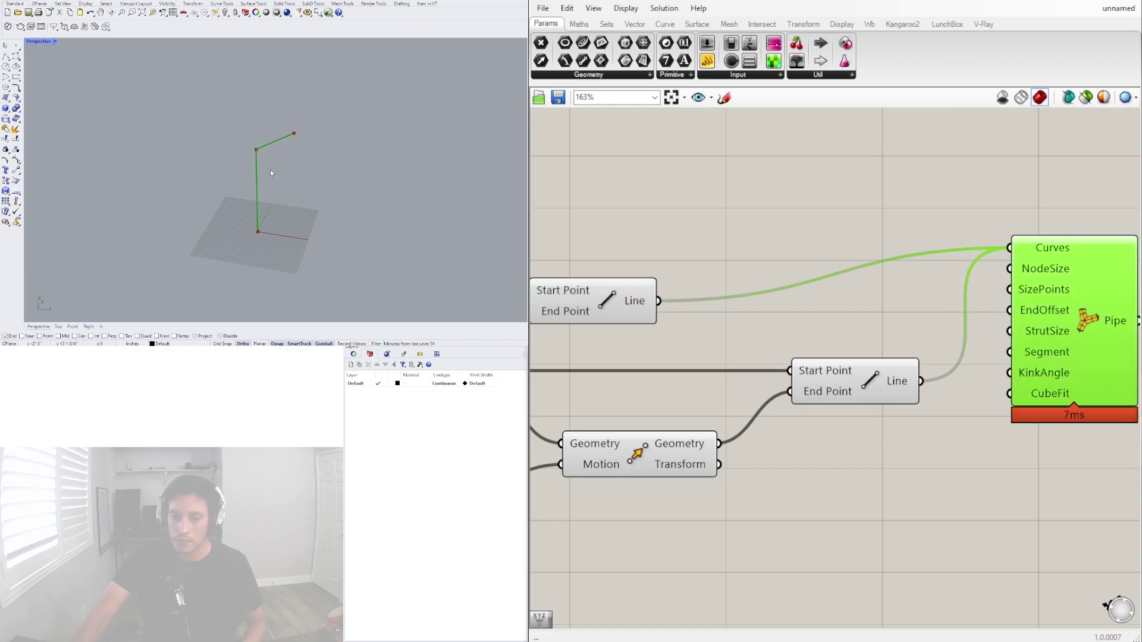
pyautogui.scroll(6, 268, 166)
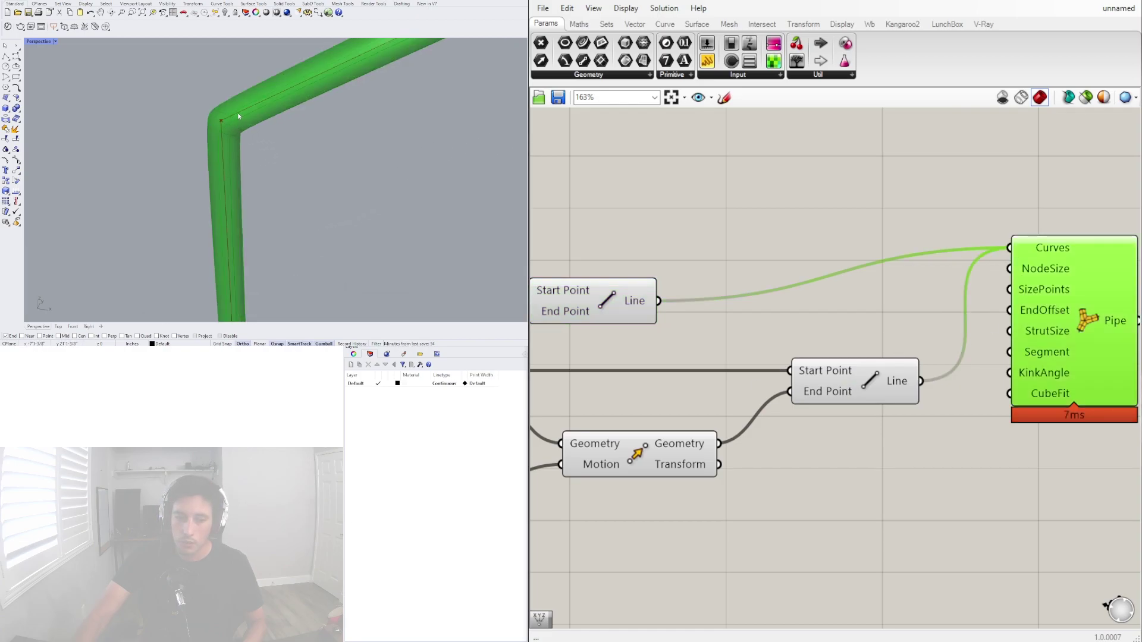
pyautogui.scroll(4, 238, 116)
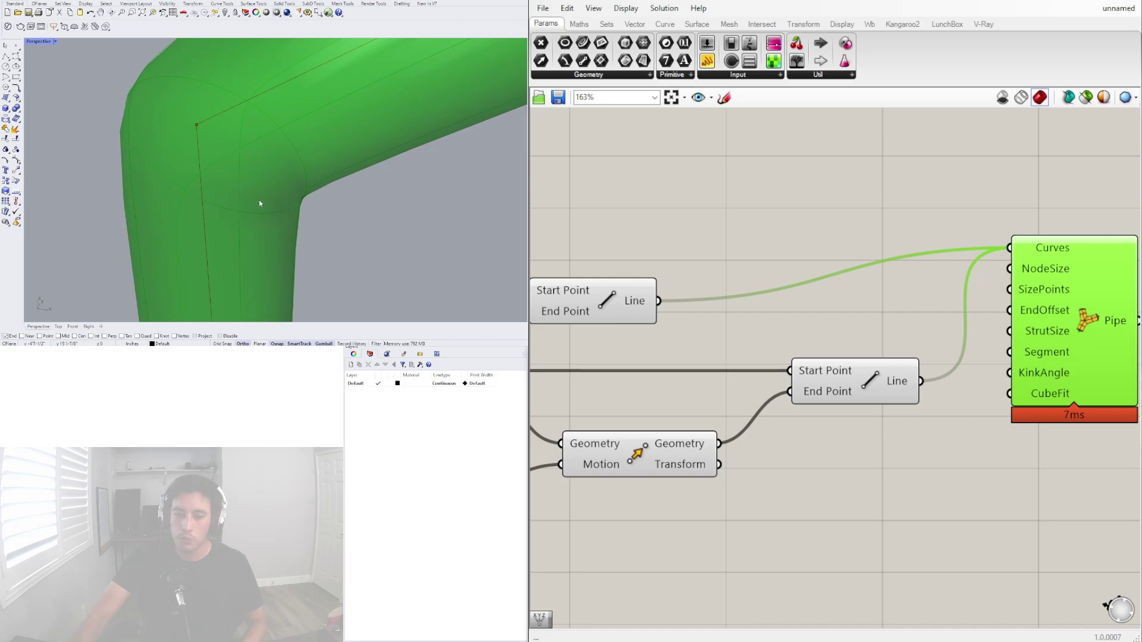
pyautogui.scroll(-5, 209, 126)
pyautogui.scroll(4, 214, 128)
pyautogui.scroll(1, 218, 129)
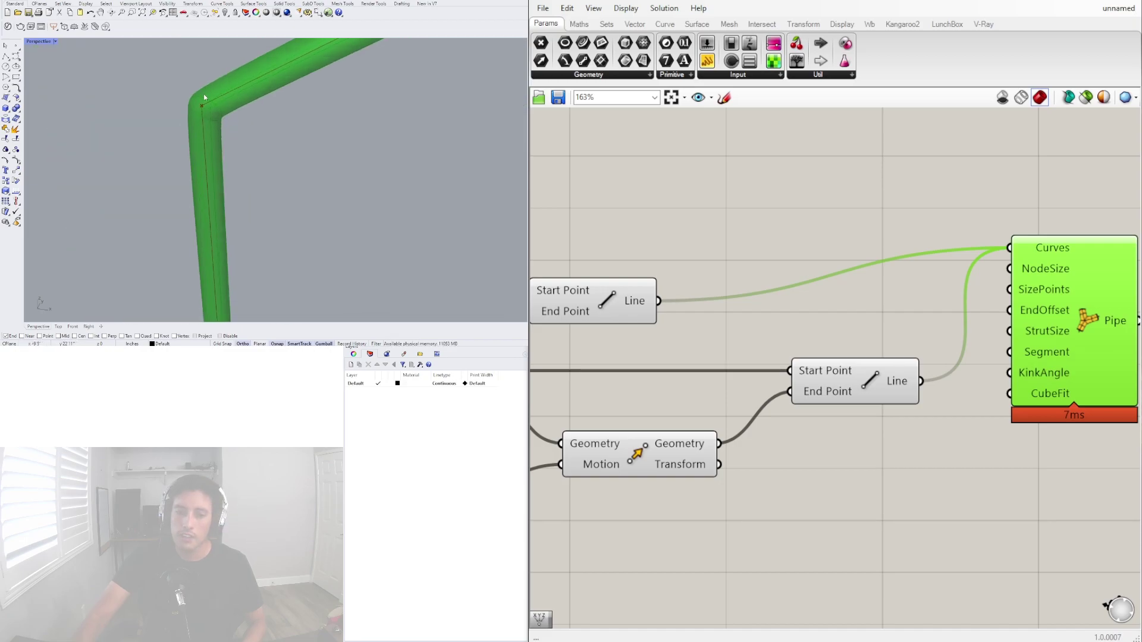
pyautogui.scroll(-10, 205, 97)
pyautogui.moveTo(205, 100)
pyautogui.mouseDown(button='right')
pyautogui.moveTo(233, 160)
pyautogui.moveTo(220, 115)
pyautogui.mouseUp(button='right')
# - Delete the MultiPipe component and highlight the branch Line component
pyautogui.scroll(-3, 220, 114)
pyautogui.scroll(-5, 720, 135)
pyautogui.scroll(2, 893, 218)
pyautogui.moveTo(894, 219); pyautogui.dragTo(908, 282, button='right')
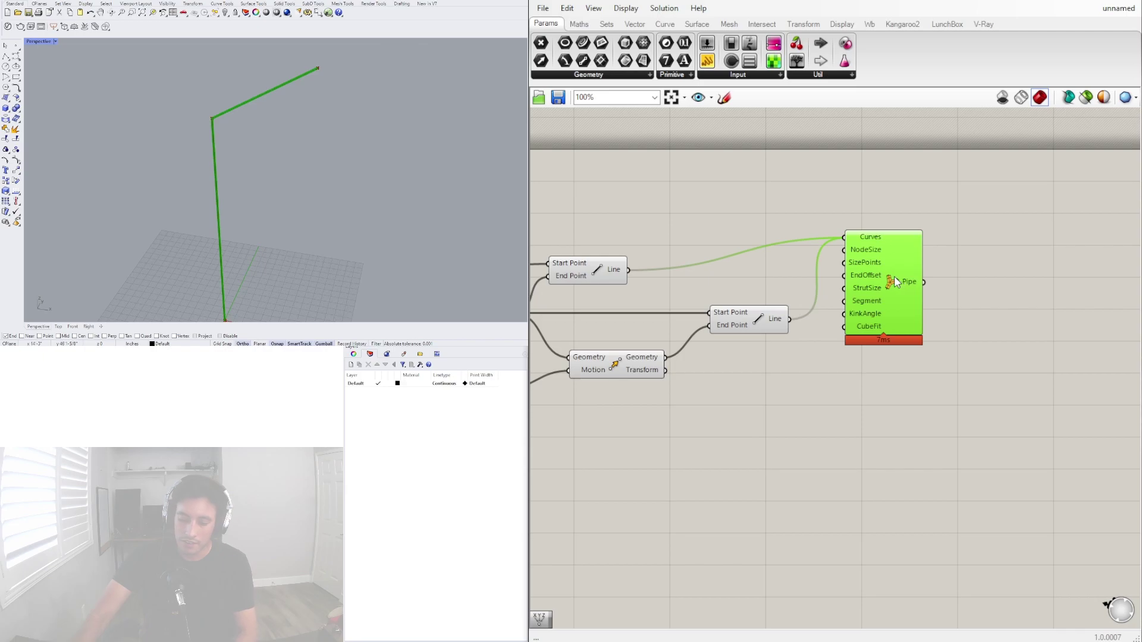
pyautogui.press('Delete')
pyautogui.click(785, 327)
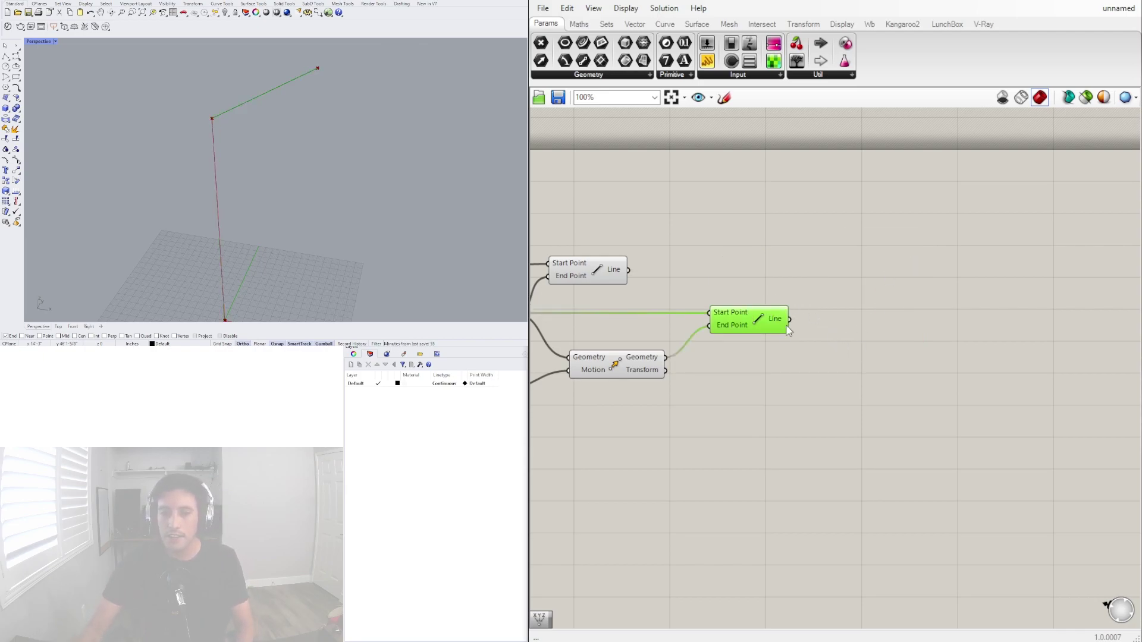
# - Add a Rotate component beside the branch Line and connect the Line's output to its Geometry input
pyautogui.scroll(-1, 781, 336)
pyautogui.moveTo(309, 191); pyautogui.dragTo(304, 162, button='right')
pyautogui.doubleClick(928, 328)
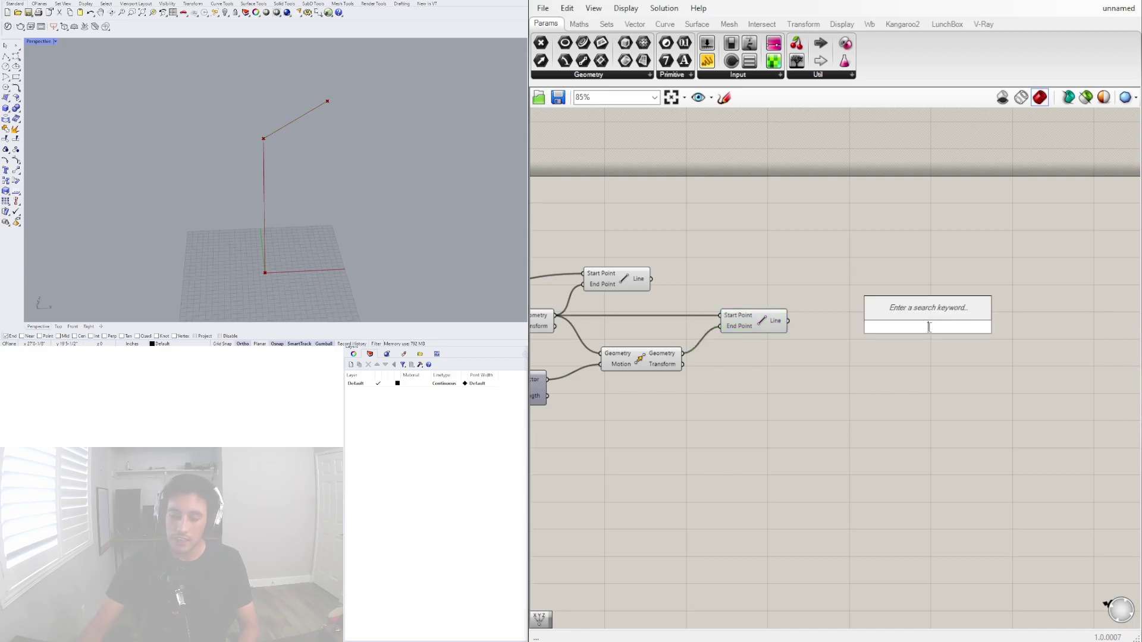
pyautogui.write('ROT')
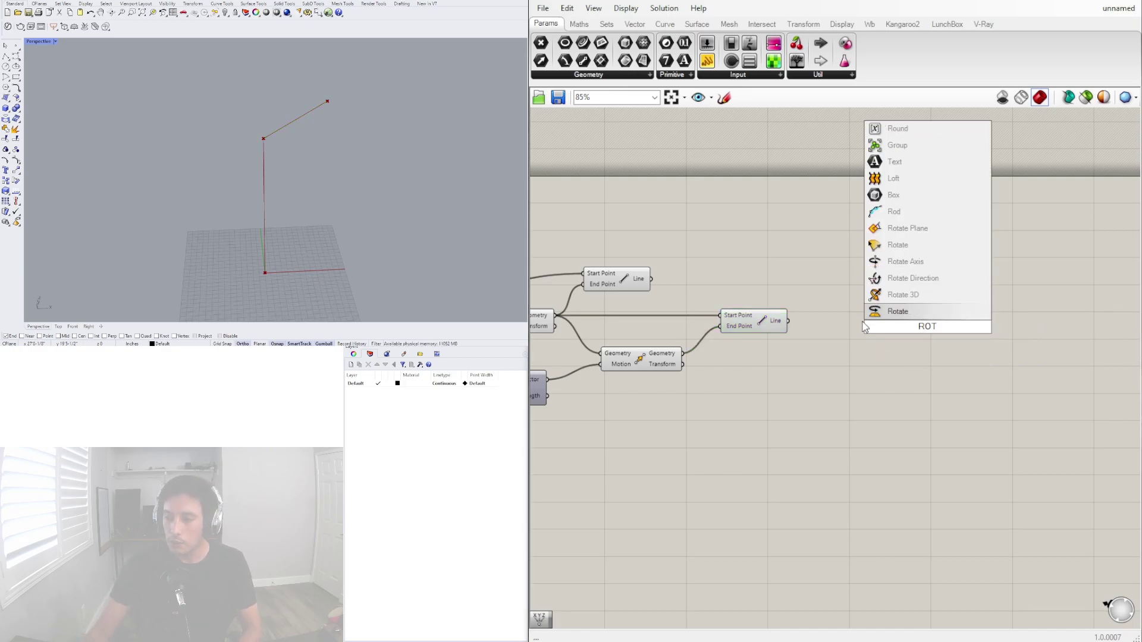
pyautogui.press('Return')
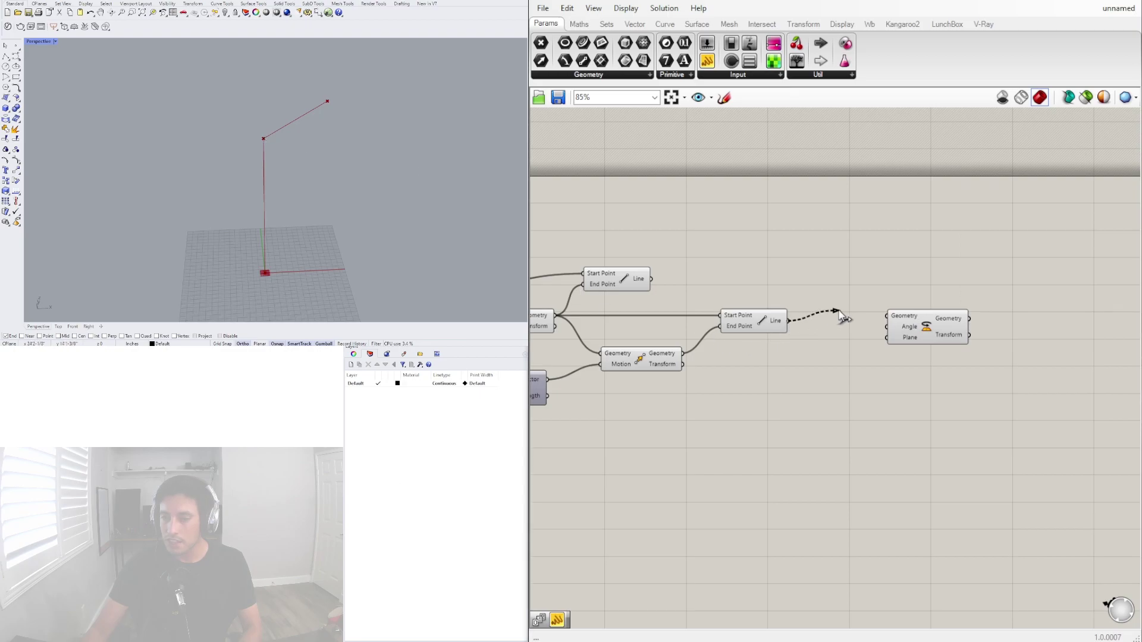
pyautogui.moveTo(843, 315); pyautogui.dragTo(825, 361)
# - Connect the trunk Move's Geometry output to the Rotate's Plane input and arrange the Rotate and branch Line components
pyautogui.moveTo(704, 404); pyautogui.dragTo(780, 379, button='right')
pyautogui.moveTo(657, 351); pyautogui.dragTo(759, 342, button='right')
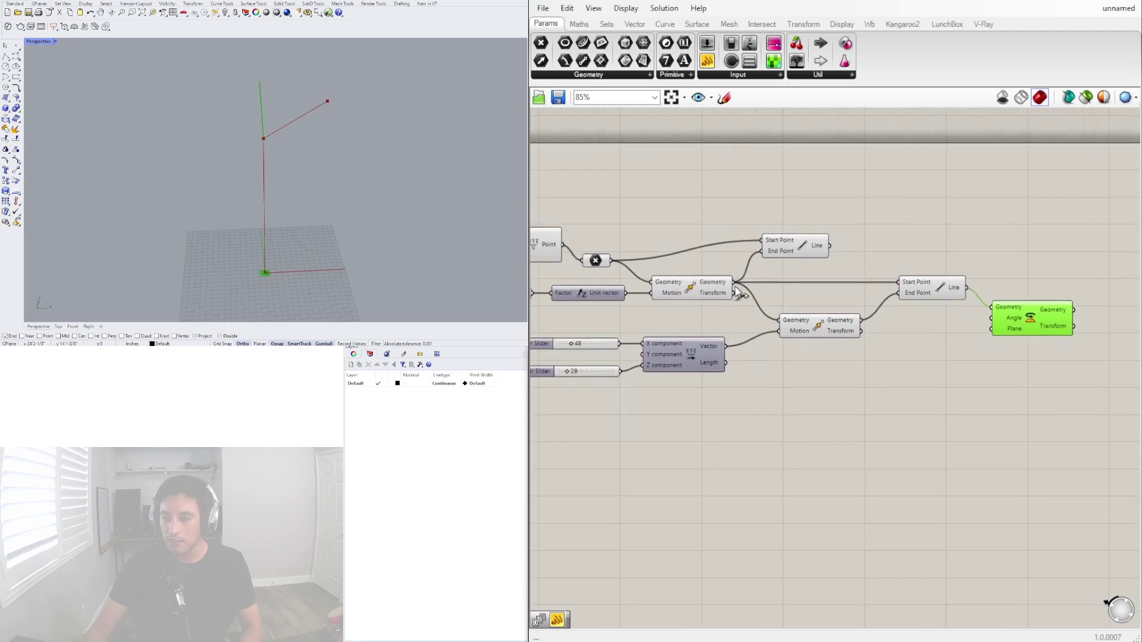
pyautogui.click(687, 293)
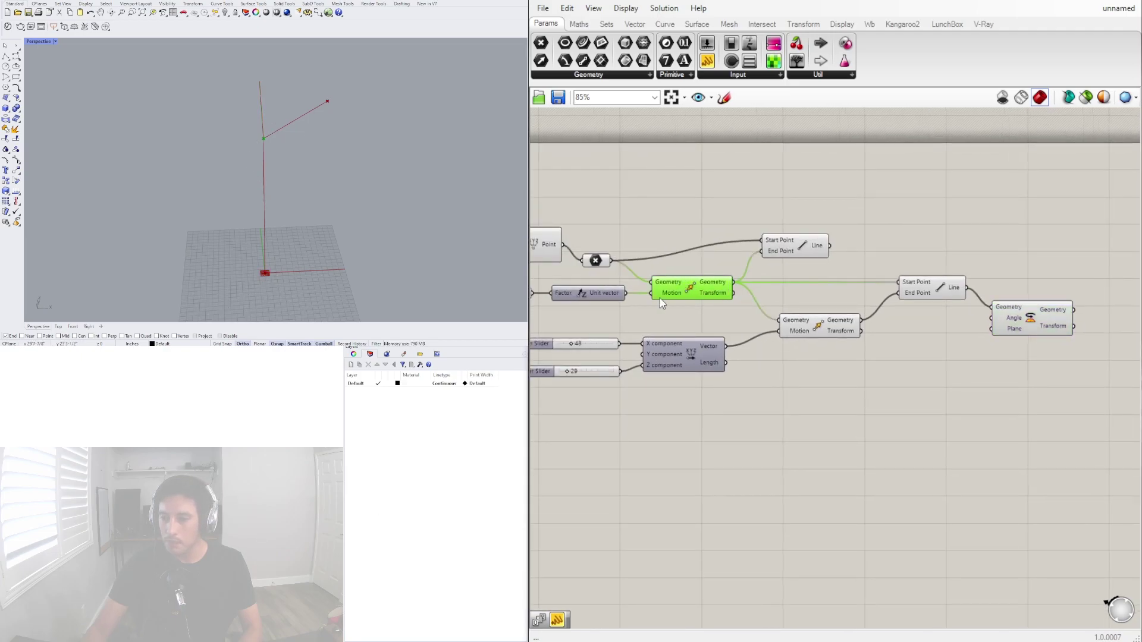
pyautogui.moveTo(848, 314); pyautogui.dragTo(1081, 266)
pyautogui.click(1005, 353)
pyautogui.moveTo(935, 290)
pyautogui.mouseDown()
pyautogui.moveTo(921, 302)
pyautogui.moveTo(930, 309)
pyautogui.mouseUp()
pyautogui.moveTo(1067, 276); pyautogui.dragTo(1041, 258)
pyautogui.click(1057, 313)
# - Set the Rotate component's Angle input to degrees and shift the component away from the branch Line
pyautogui.rightClick(1042, 250)
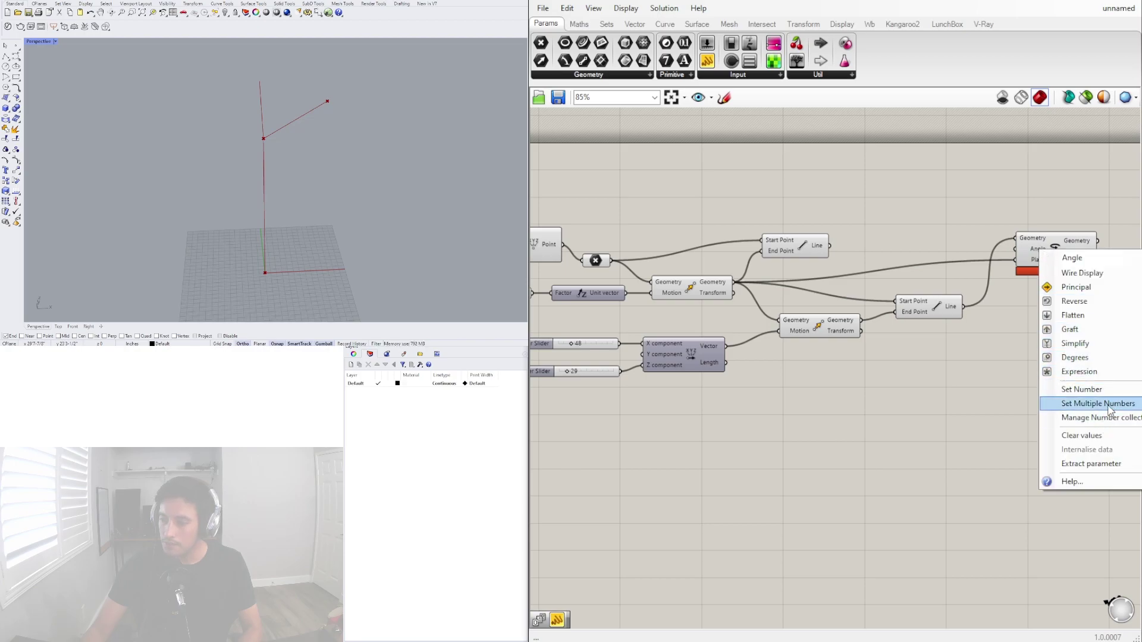
pyautogui.click(1076, 357)
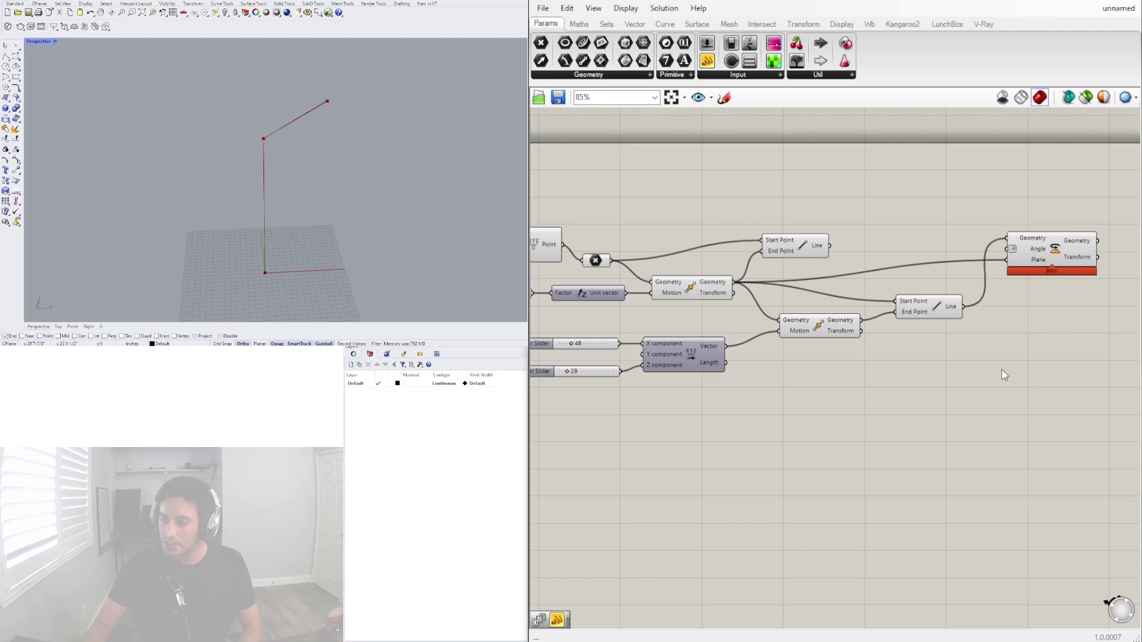
pyautogui.moveTo(1052, 255); pyautogui.dragTo(1092, 254)
# - Add a number slider ranging from 0 to 120 and connect it to the Rotate's Angle input
pyautogui.click(934, 202)
pyautogui.doubleClick(885, 191)
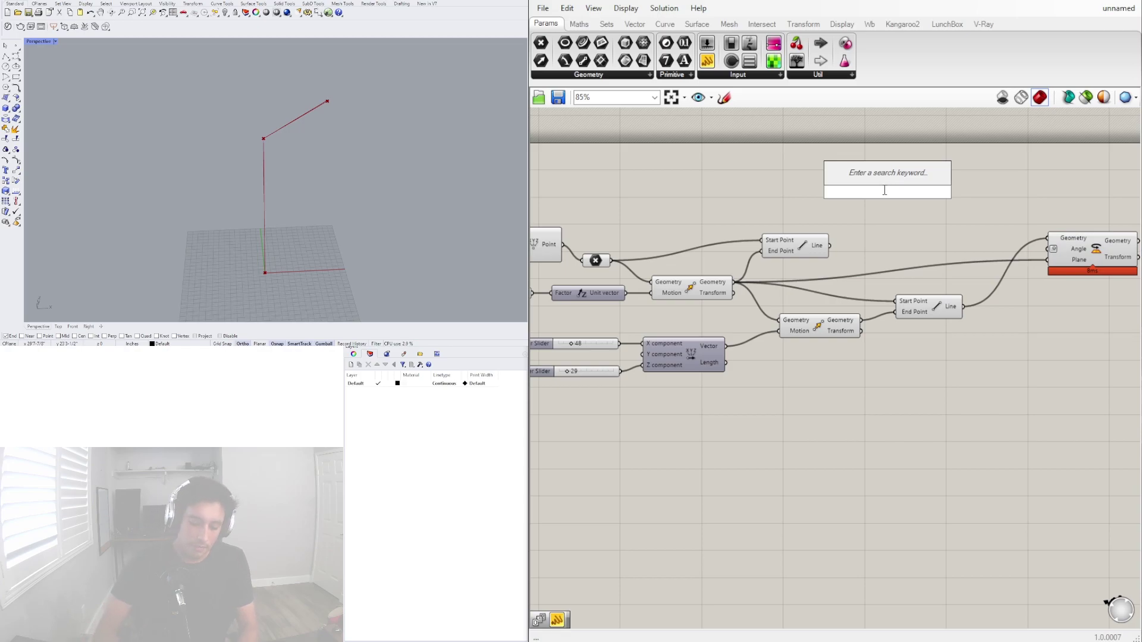
pyautogui.write('0<120')
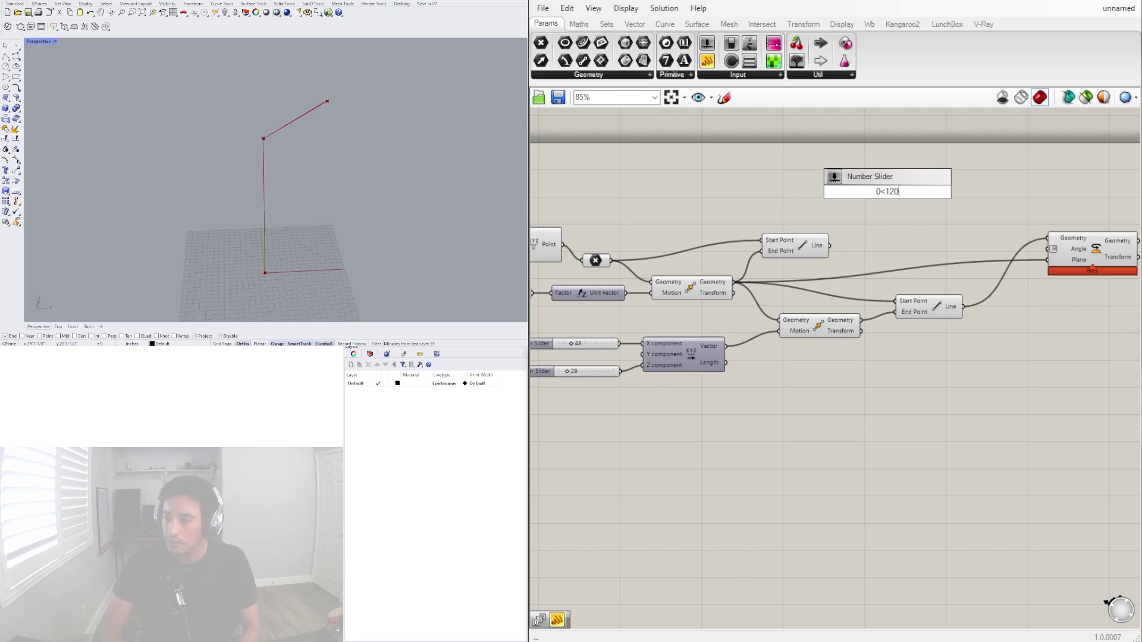
pyautogui.press('Return')
pyautogui.moveTo(947, 197); pyautogui.dragTo(1075, 255)
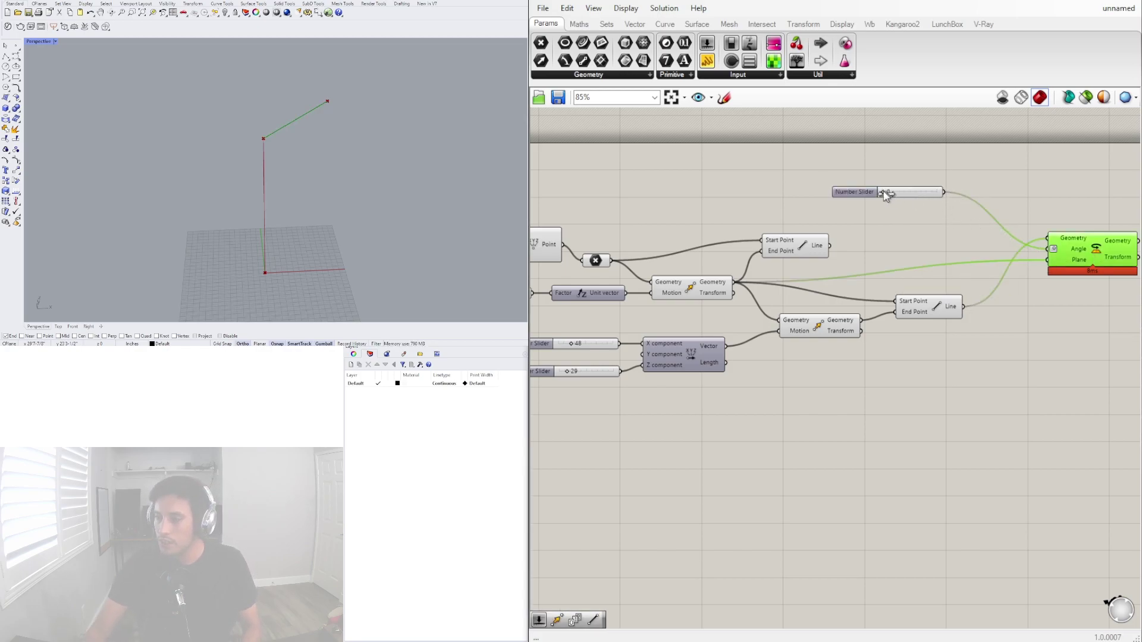
# - Set the rotation angle slider to 89 and move it farther from the Rotate component
pyautogui.scroll(4, 887, 196)
pyautogui.moveTo(886, 196); pyautogui.dragTo(1001, 203)
pyautogui.scroll(-4, 998, 229)
pyautogui.moveTo(999, 228); pyautogui.dragTo(868, 244, button='right')
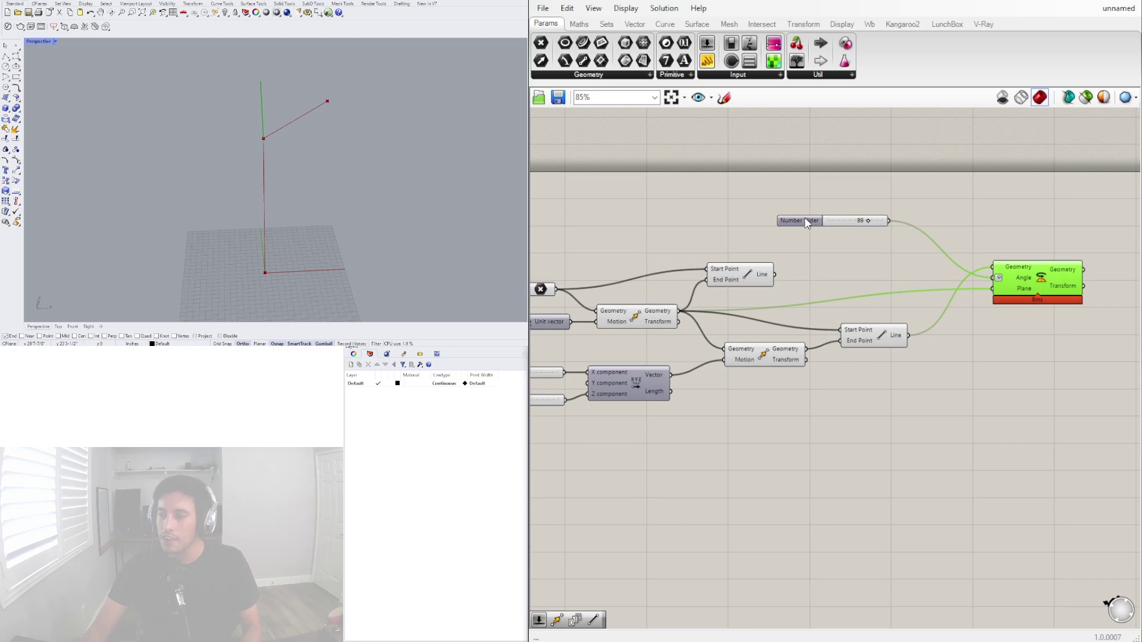
pyautogui.moveTo(805, 221); pyautogui.dragTo(732, 223)
pyautogui.moveTo(1036, 280); pyautogui.dragTo(1033, 279)
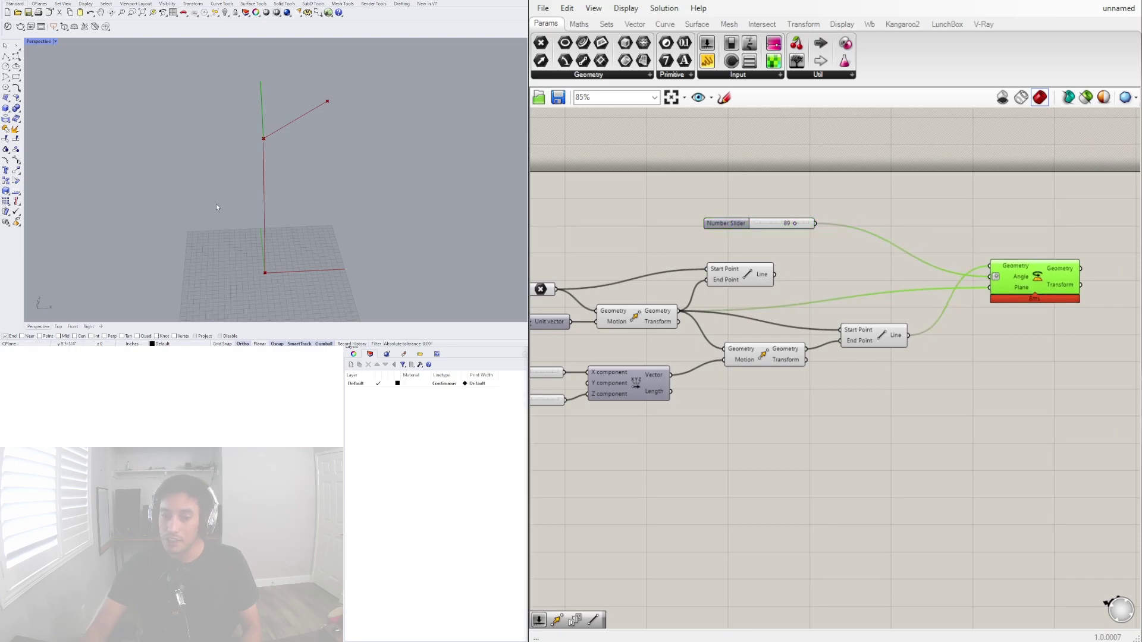
# - Set the rotation angle slider to 51
pyautogui.moveTo(261, 137); pyautogui.dragTo(294, 186, button='right')
pyautogui.scroll(2, 789, 237)
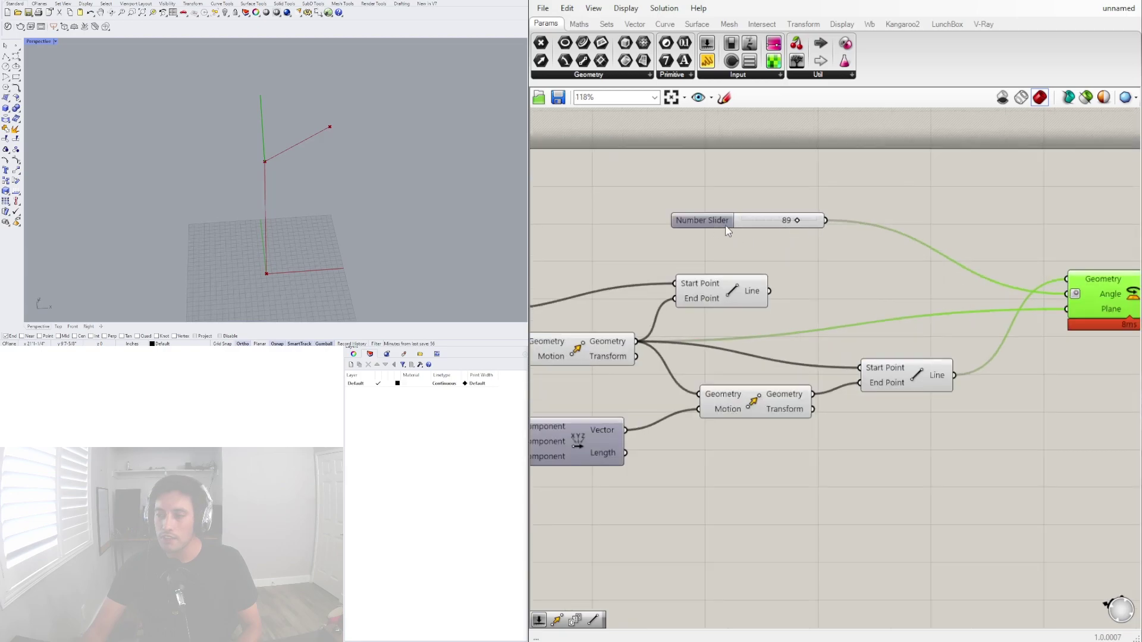
pyautogui.moveTo(797, 223); pyautogui.dragTo(773, 220)
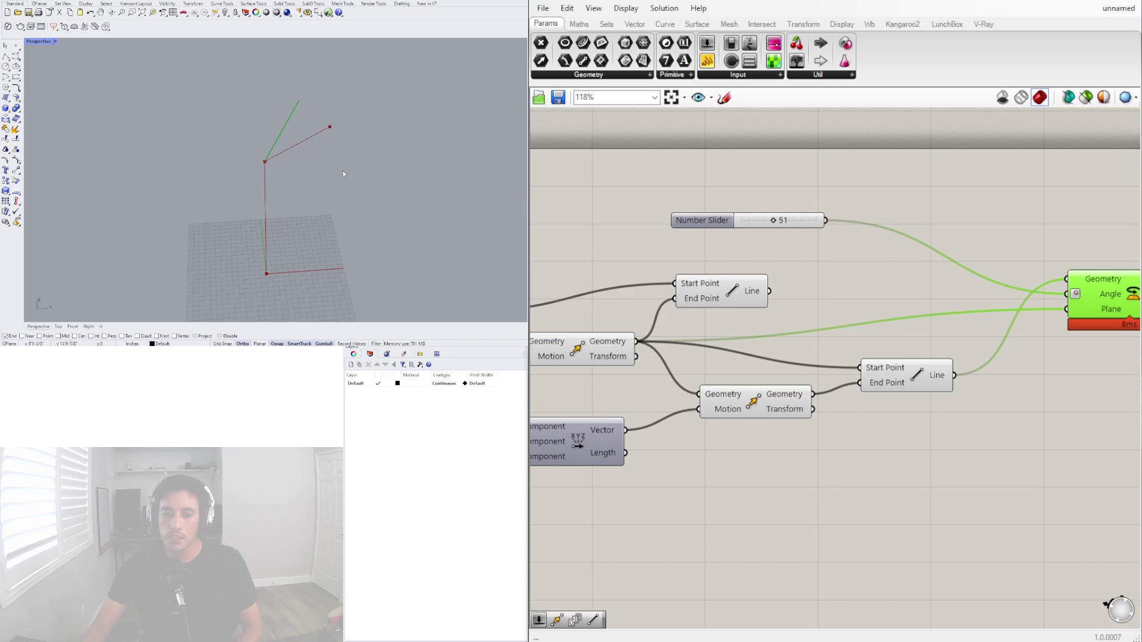
# - Move the angle slider clear of the trunk Line and insert a relay on its wire to the Rotate component
pyautogui.moveTo(702, 218); pyautogui.dragTo(651, 184)
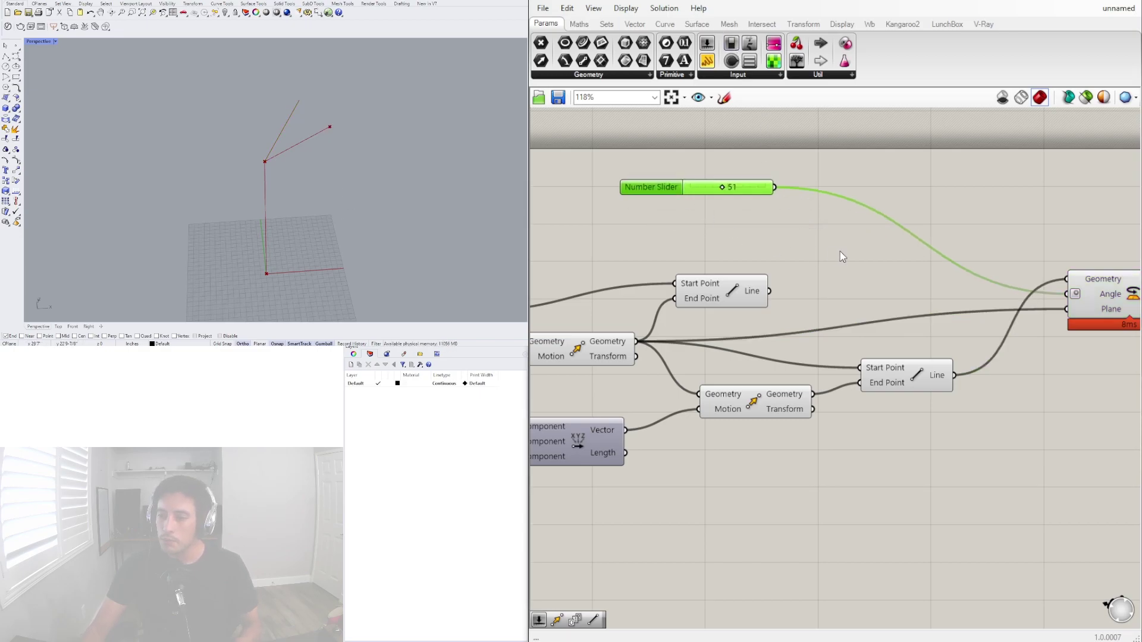
pyautogui.doubleClick(845, 198)
pyautogui.moveTo(845, 198); pyautogui.dragTo(834, 206)
# - Add a Negative component, feed it from the relay, and add its Result to the Rotate's Angle input
pyautogui.doubleClick(897, 272)
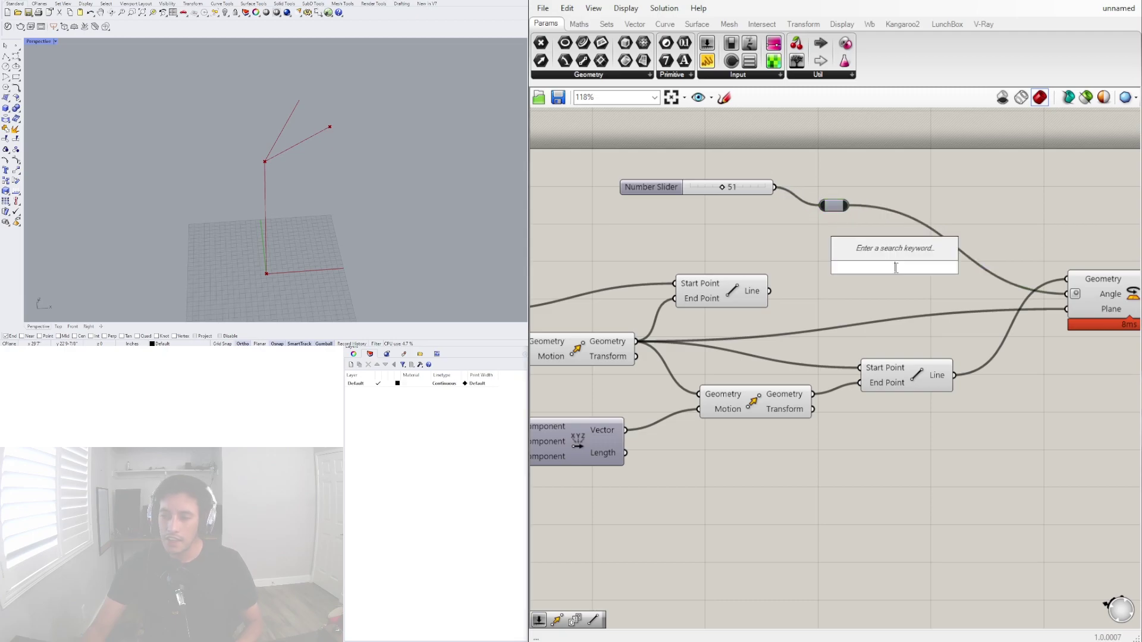
pyautogui.write('neg')
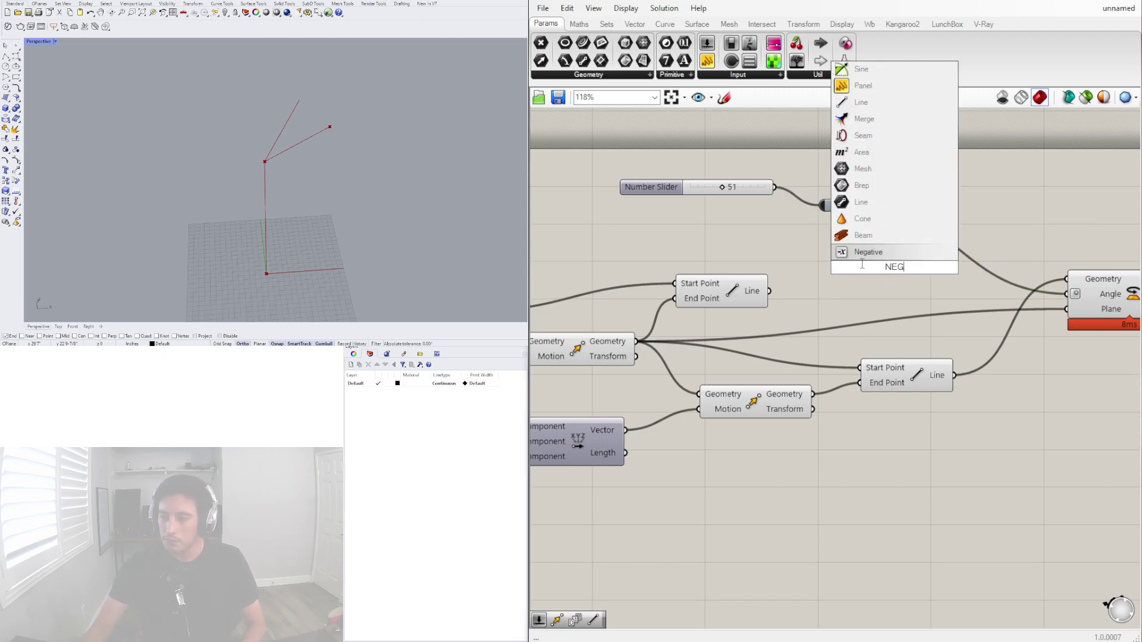
pyautogui.click(864, 254)
pyautogui.moveTo(849, 205); pyautogui.dragTo(854, 267)
pyautogui.moveTo(928, 271); pyautogui.dragTo(1058, 297)
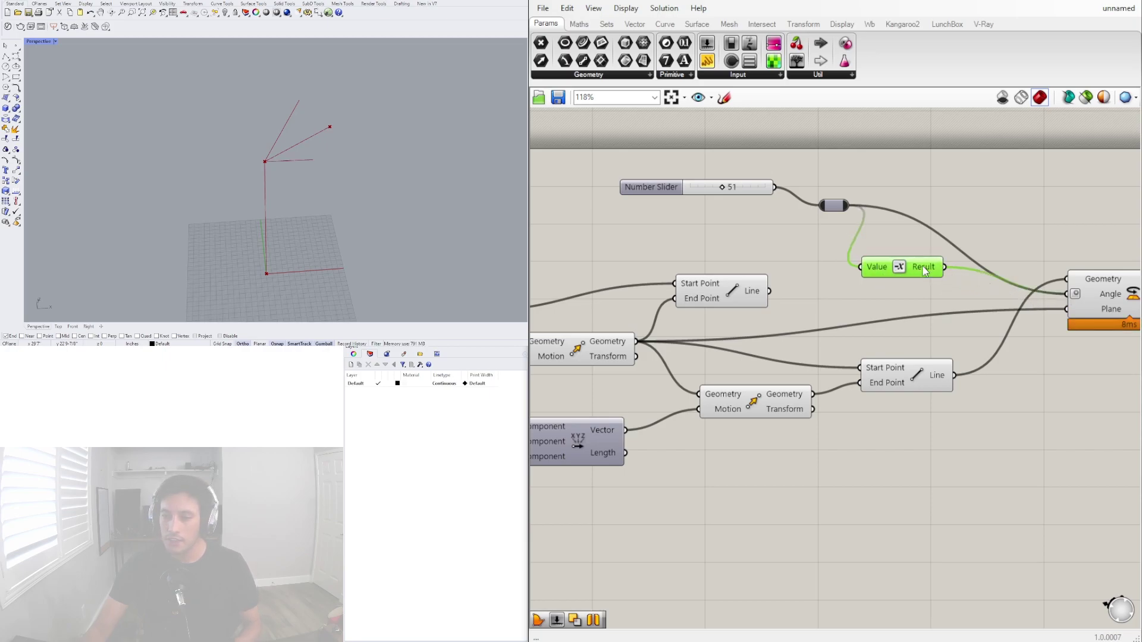
pyautogui.moveTo(923, 270); pyautogui.dragTo(945, 298)
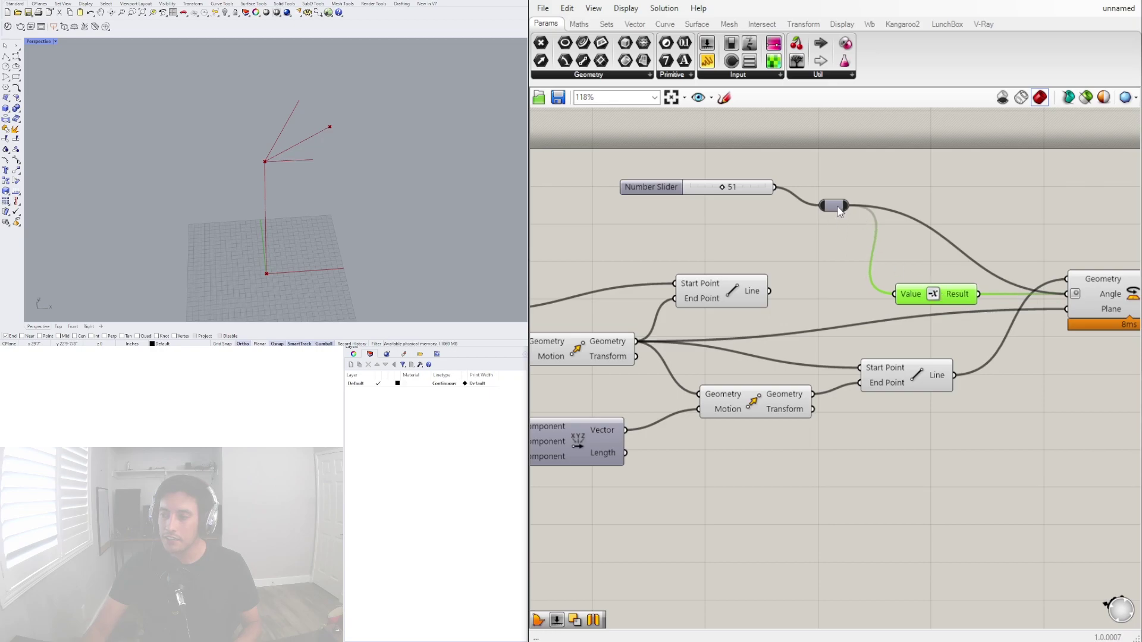
# - Reposition the relay close to the Negative component
pyautogui.moveTo(838, 208); pyautogui.dragTo(865, 262)
pyautogui.click(1027, 226)
pyautogui.moveTo(1027, 226); pyautogui.dragTo(922, 229, button='right')
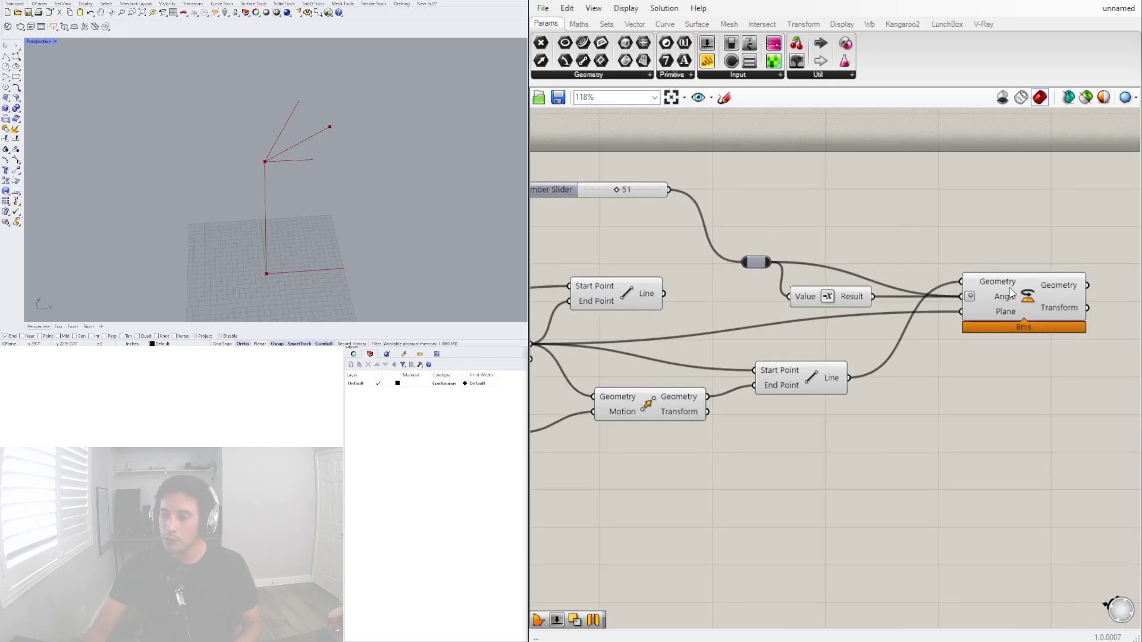
# - Reposition the rotation angle slider and set it to 120
pyautogui.moveTo(341, 149); pyautogui.dragTo(395, 123, button='right')
pyautogui.moveTo(617, 209); pyautogui.dragTo(683, 224, button='right')
pyautogui.scroll(2, 601, 206)
pyautogui.moveTo(605, 207); pyautogui.dragTo(609, 255)
pyautogui.scroll(4, 718, 258)
pyautogui.moveTo(726, 253); pyautogui.dragTo(948, 278)
# - Examine the spacing of the three branches around the trunk from several angles with the angle slider at its maximum
pyautogui.moveTo(485, 127); pyautogui.dragTo(481, 158, button='right')
pyautogui.scroll(-6, 928, 216)
pyautogui.moveTo(883, 235); pyautogui.dragTo(774, 237, button='right')
pyautogui.scroll(1, 809, 228)
pyautogui.scroll(3, 809, 226)
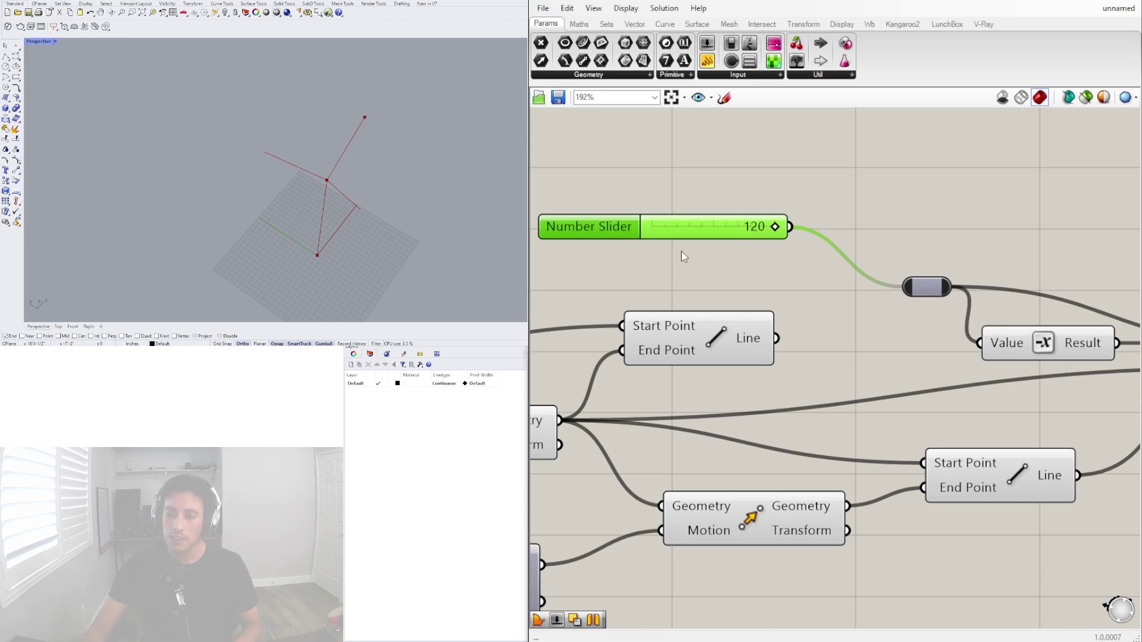
pyautogui.moveTo(504, 122); pyautogui.dragTo(485, 88, button='right')
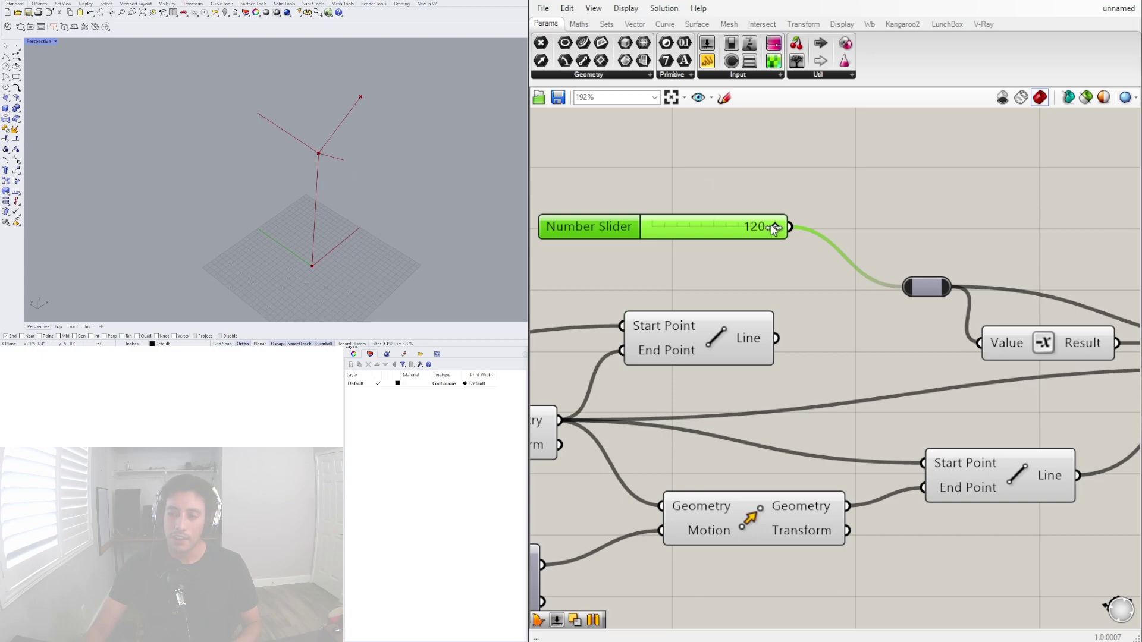
pyautogui.moveTo(773, 228); pyautogui.dragTo(859, 229)
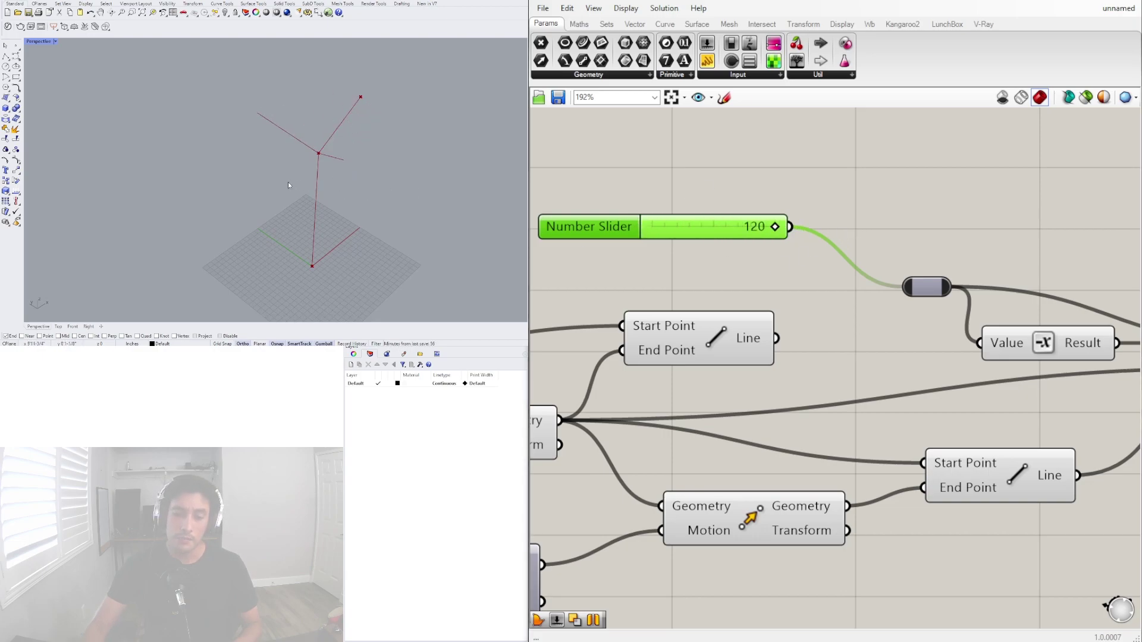
pyautogui.moveTo(326, 199); pyautogui.dragTo(385, 100, button='right')
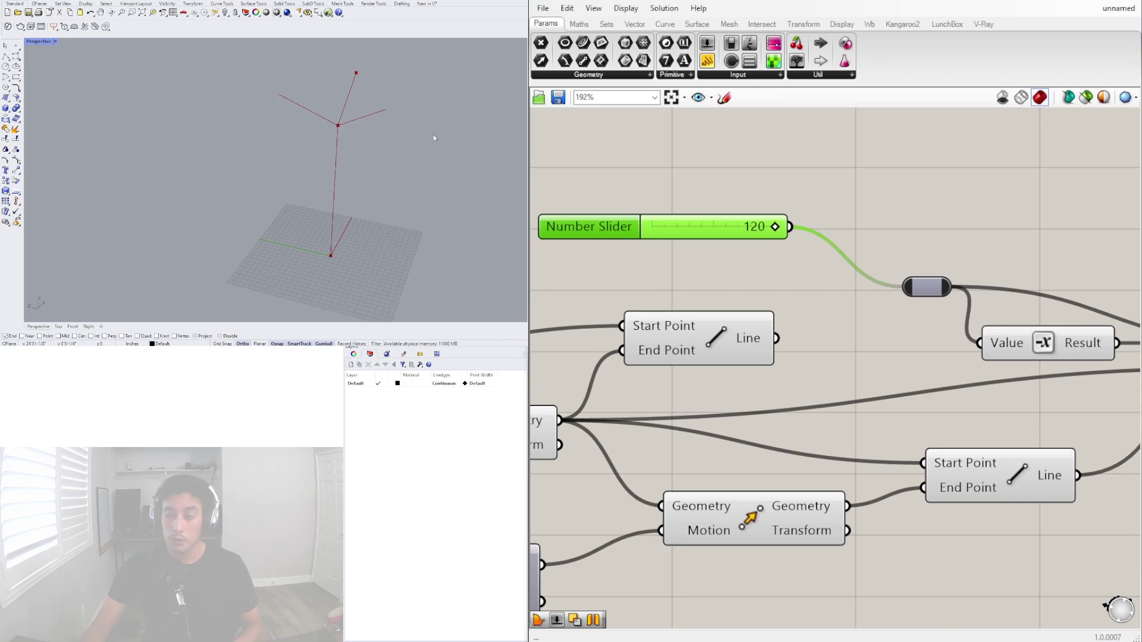
# - Align the Rotate component with its incoming wires and highlight its rotated branches in the model
pyautogui.click(798, 161)
pyautogui.scroll(-3, 799, 161)
pyautogui.scroll(-2, 993, 217)
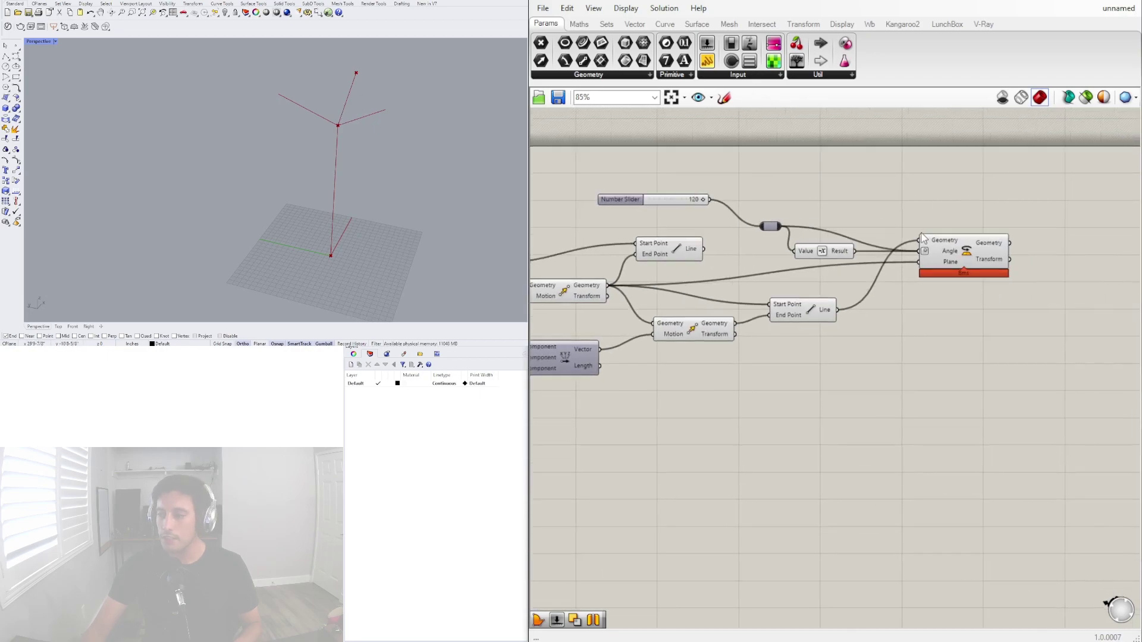
pyautogui.moveTo(978, 242)
pyautogui.mouseDown()
pyautogui.moveTo(1002, 226)
pyautogui.moveTo(987, 257)
pyautogui.mouseUp()
pyautogui.click(866, 257)
pyautogui.moveTo(358, 231)
pyautogui.mouseDown(button='right')
pyautogui.moveTo(327, 202)
pyautogui.moveTo(299, 212)
pyautogui.moveTo(353, 214)
pyautogui.mouseUp(button='right')
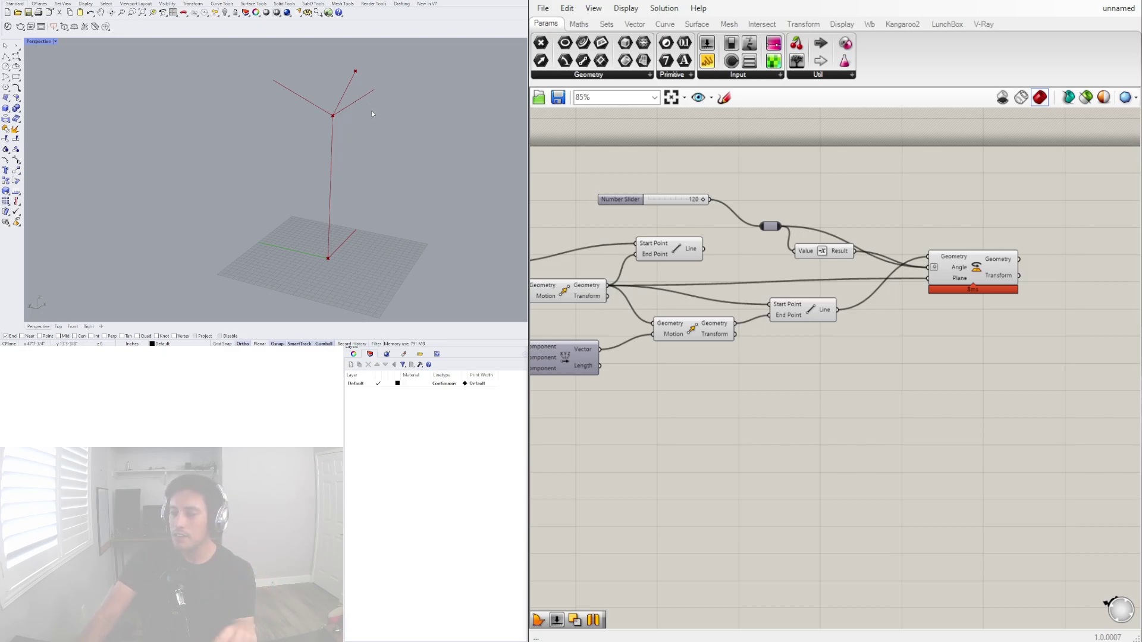
pyautogui.click(999, 271)
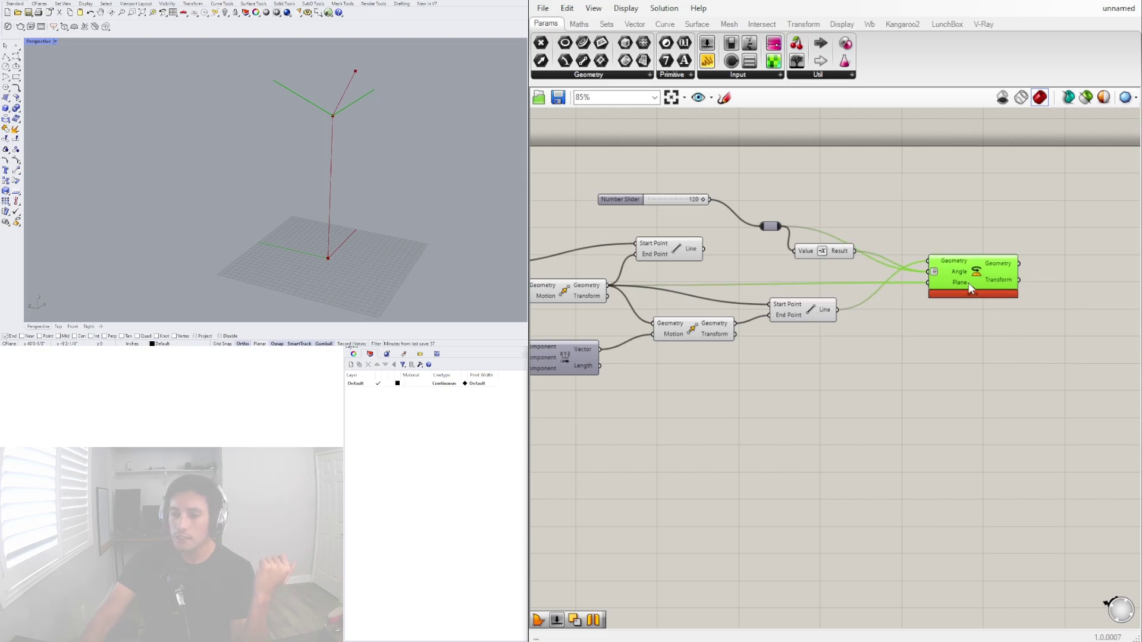
# - Select the Rotate component together with the trunk Line and branch Line components
pyautogui.click(1037, 365)
pyautogui.moveTo(1029, 303); pyautogui.dragTo(926, 315, button='right')
pyautogui.click(916, 288)
pyautogui.keyDown('shift'); pyautogui.click(645, 261); pyautogui.keyUp('shift')
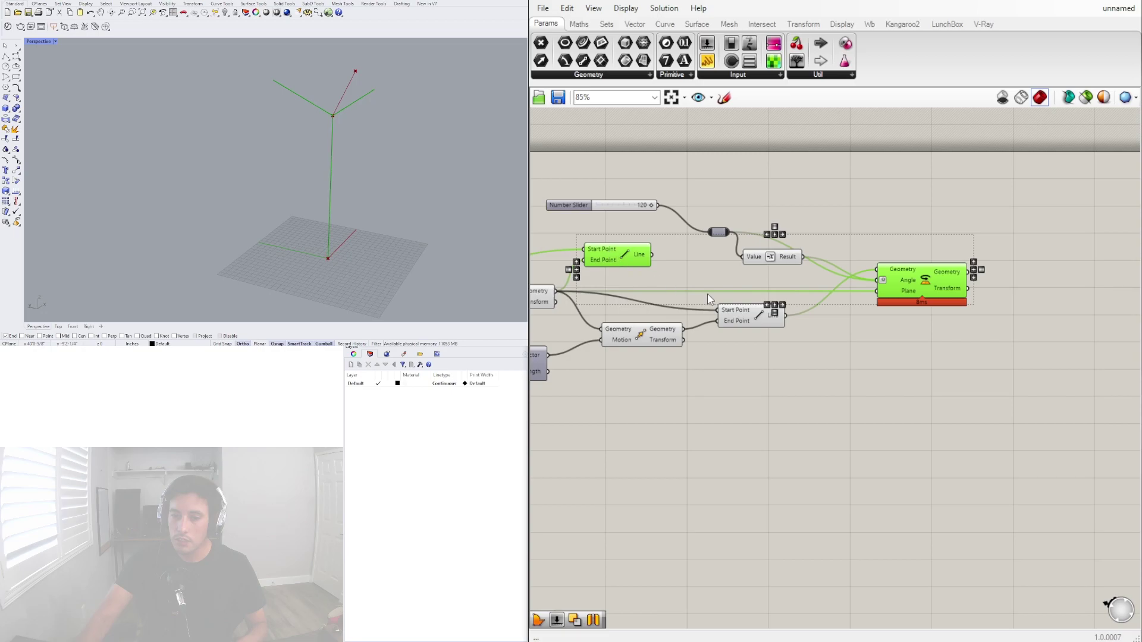
pyautogui.keyDown('shift'); pyautogui.click(741, 320); pyautogui.keyUp('shift')
pyautogui.scroll(-3, 940, 309)
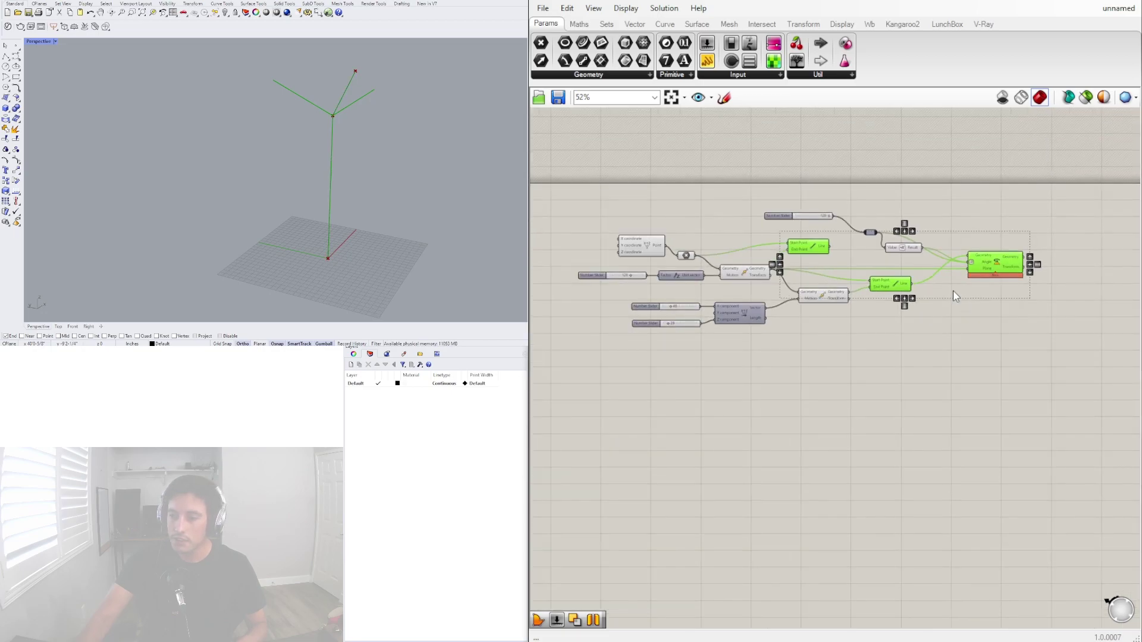
# - Add a Curve parameter after the Rotate component and feed it both the trunk Line and the branch Line outputs
pyautogui.scroll(2, 809, 249)
pyautogui.doubleClick(1074, 312)
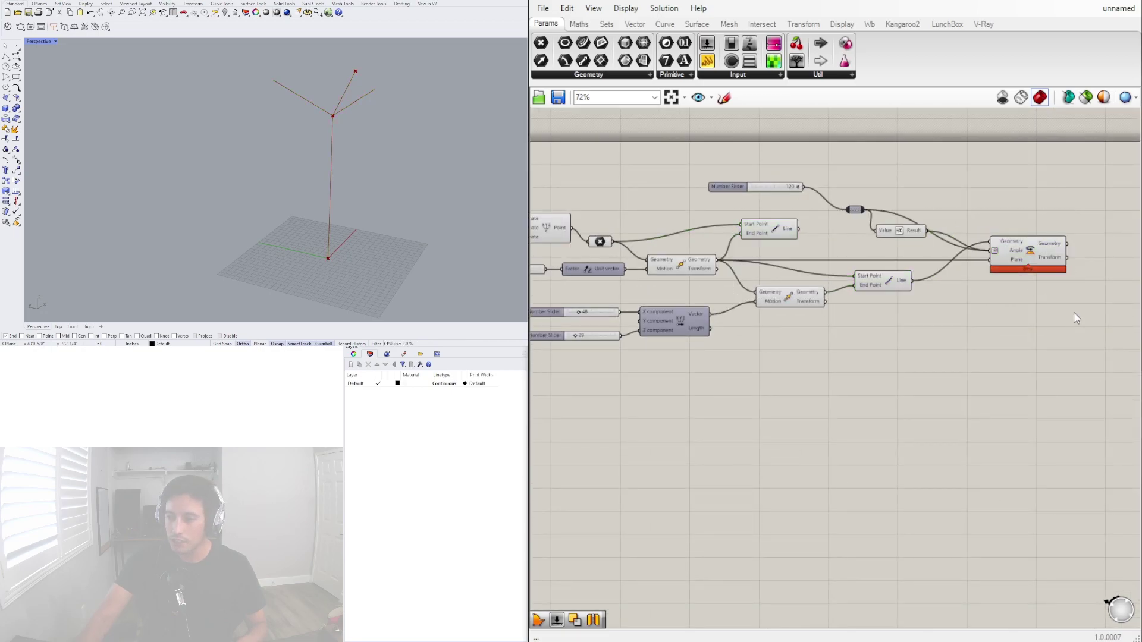
pyautogui.write('CURVE')
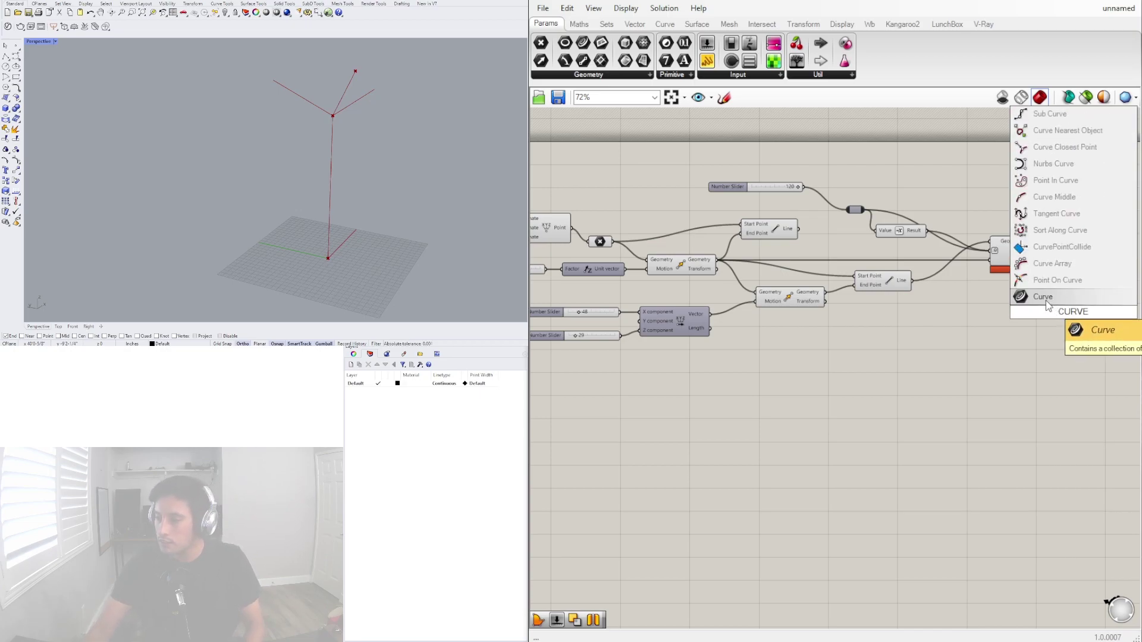
pyautogui.click(1044, 299)
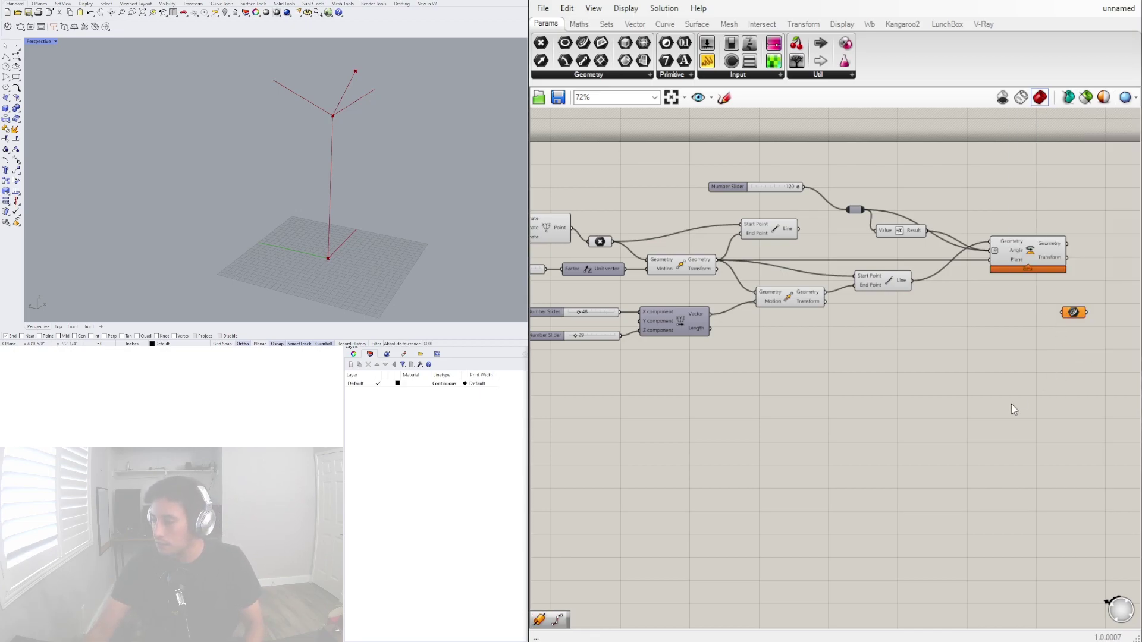
pyautogui.moveTo(961, 426); pyautogui.dragTo(885, 444, button='right')
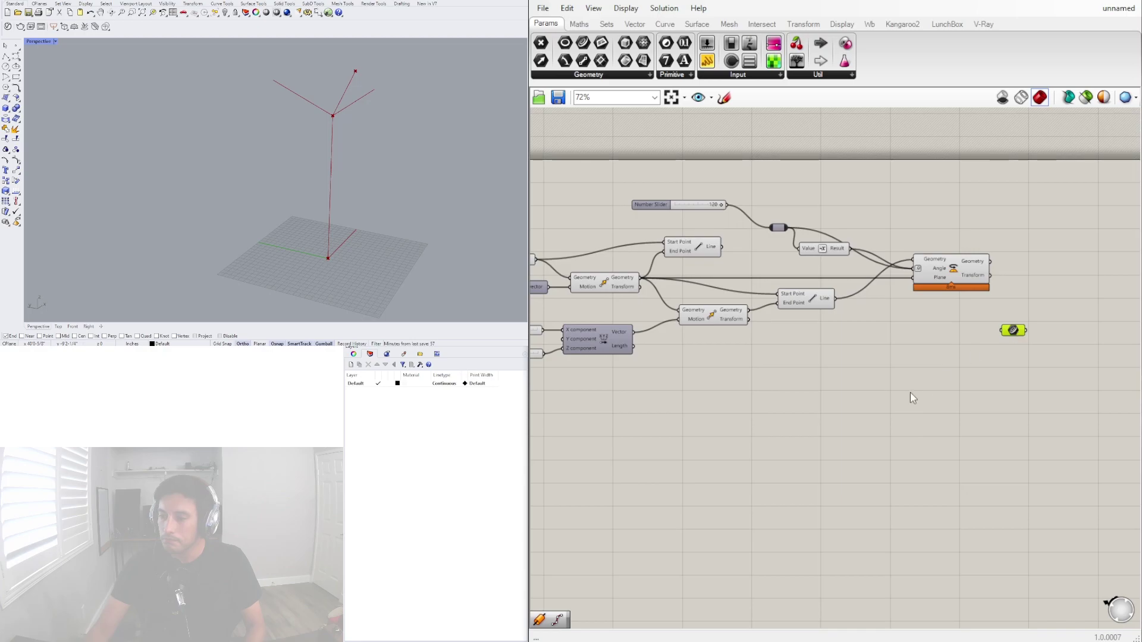
pyautogui.click(696, 255)
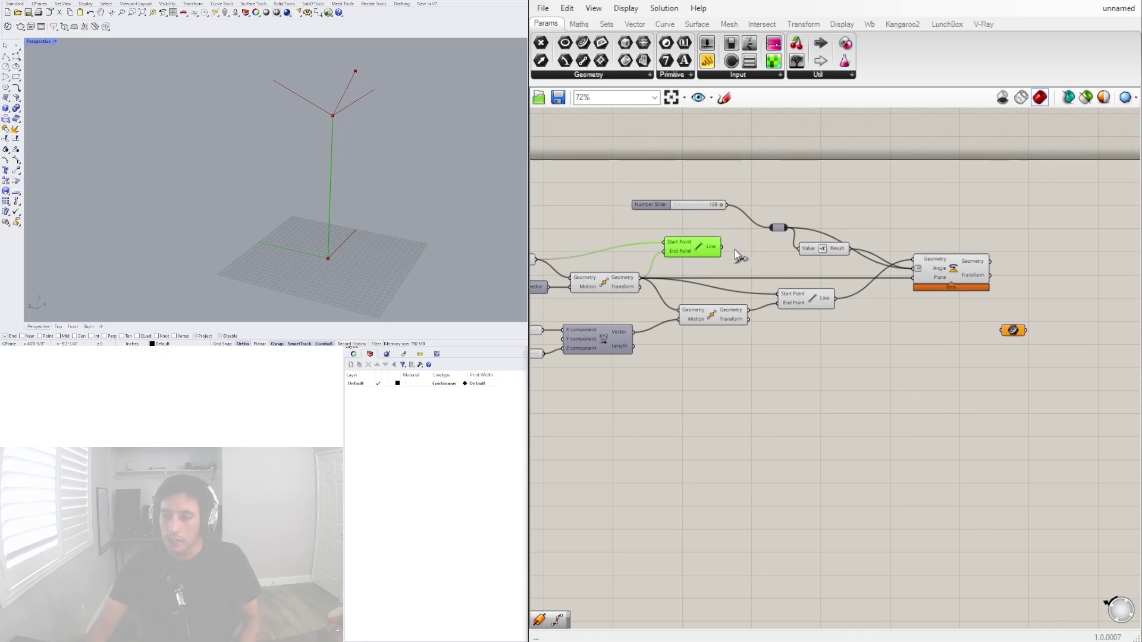
pyautogui.moveTo(722, 247); pyautogui.dragTo(1002, 331)
pyautogui.click(808, 297)
pyautogui.keyDown('shift'); pyautogui.moveTo(839, 302); pyautogui.dragTo(1073, 233); pyautogui.keyUp('shift')
# - Add the Rotate component's Geometry output to the Curve parameter's inputs and arrange both components neatly
pyautogui.click(971, 275)
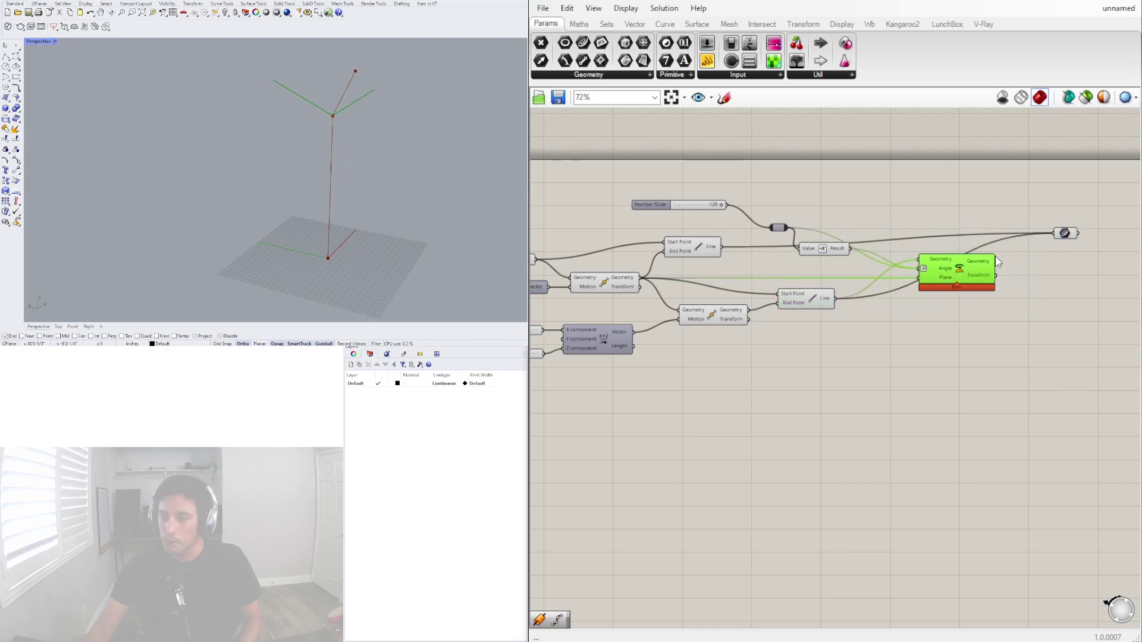
pyautogui.moveTo(997, 256)
pyautogui.mouseDown()
pyautogui.moveTo(1037, 240)
pyautogui.moveTo(1004, 263)
pyautogui.mouseUp()
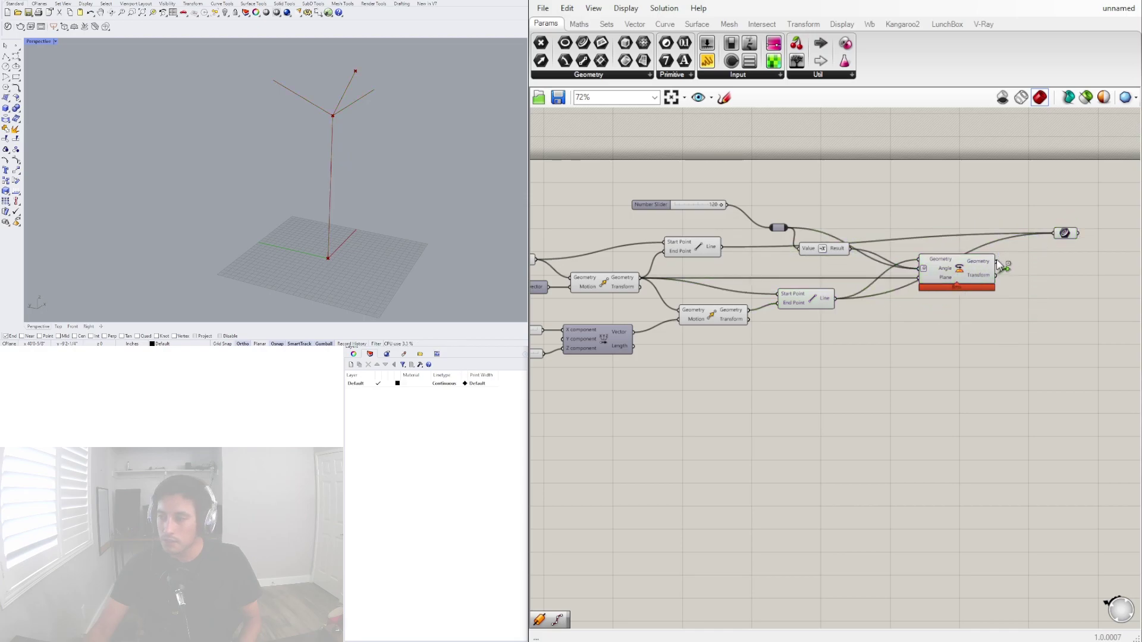
pyautogui.click(1066, 234)
pyautogui.moveTo(1069, 236); pyautogui.dragTo(1064, 310)
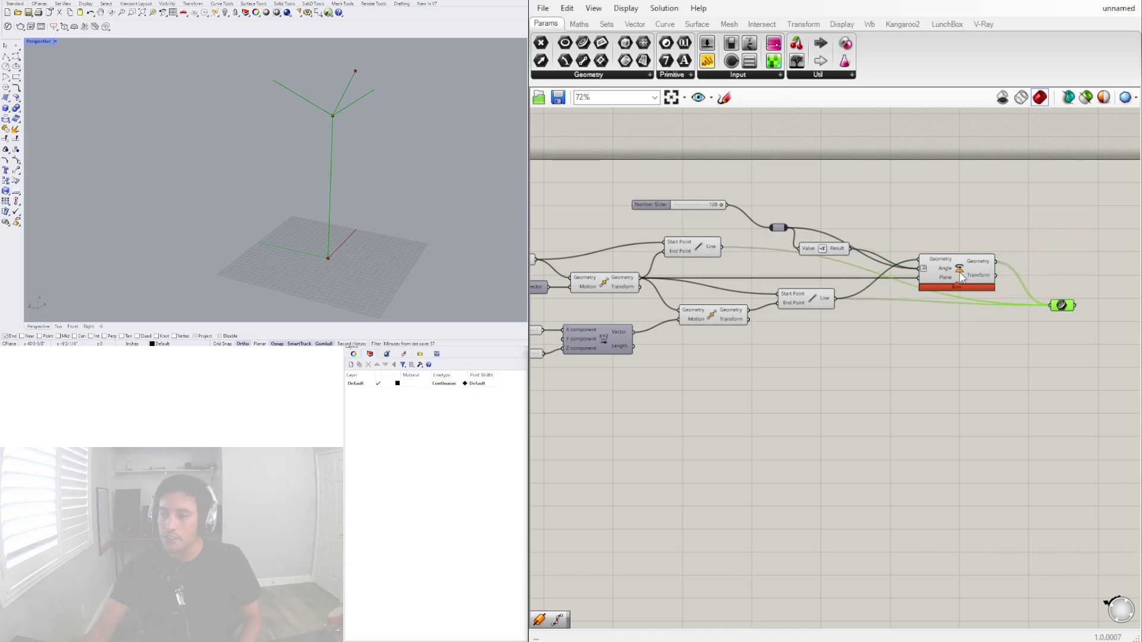
pyautogui.moveTo(960, 277); pyautogui.dragTo(997, 255)
pyautogui.click(1010, 228)
pyautogui.moveTo(1065, 306); pyautogui.dragTo(1069, 288)
pyautogui.click(1068, 326)
pyautogui.moveTo(1068, 327); pyautogui.dragTo(945, 338, button='right')
# - Add a MultiPipe component, connect the Curve parameter to its Curves input, and check the piped branch joint in the model
pyautogui.doubleClick(1000, 319)
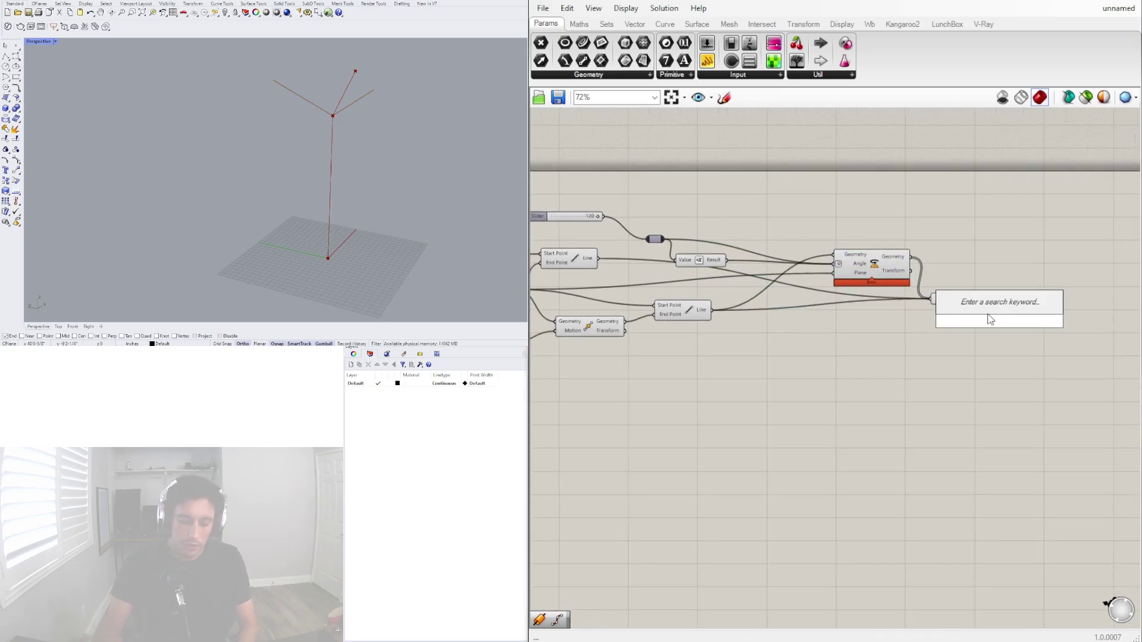
pyautogui.write('PIP')
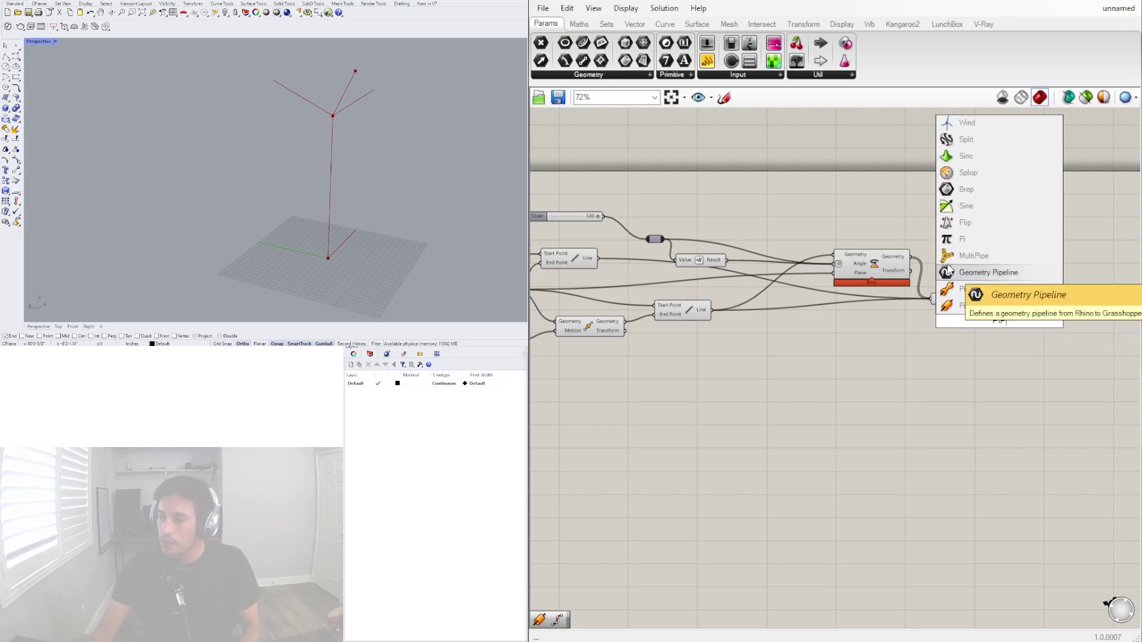
pyautogui.click(966, 256)
pyautogui.scroll(4, 961, 292)
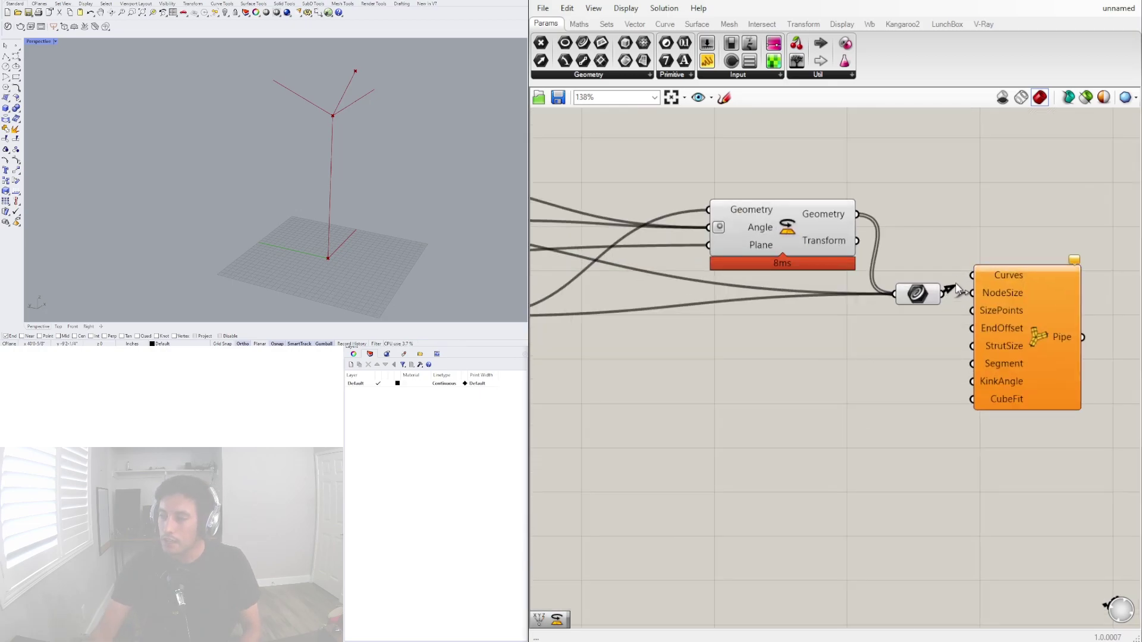
pyautogui.moveTo(997, 290); pyautogui.dragTo(1052, 338)
pyautogui.scroll(10, 337, 115)
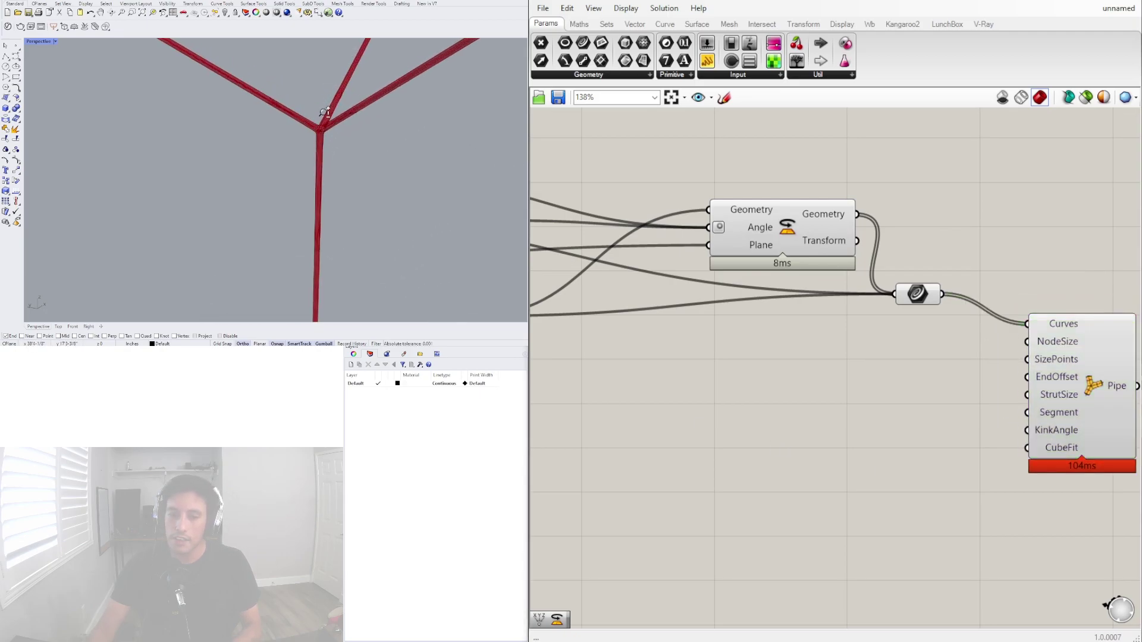
pyautogui.scroll(-10, 333, 122)
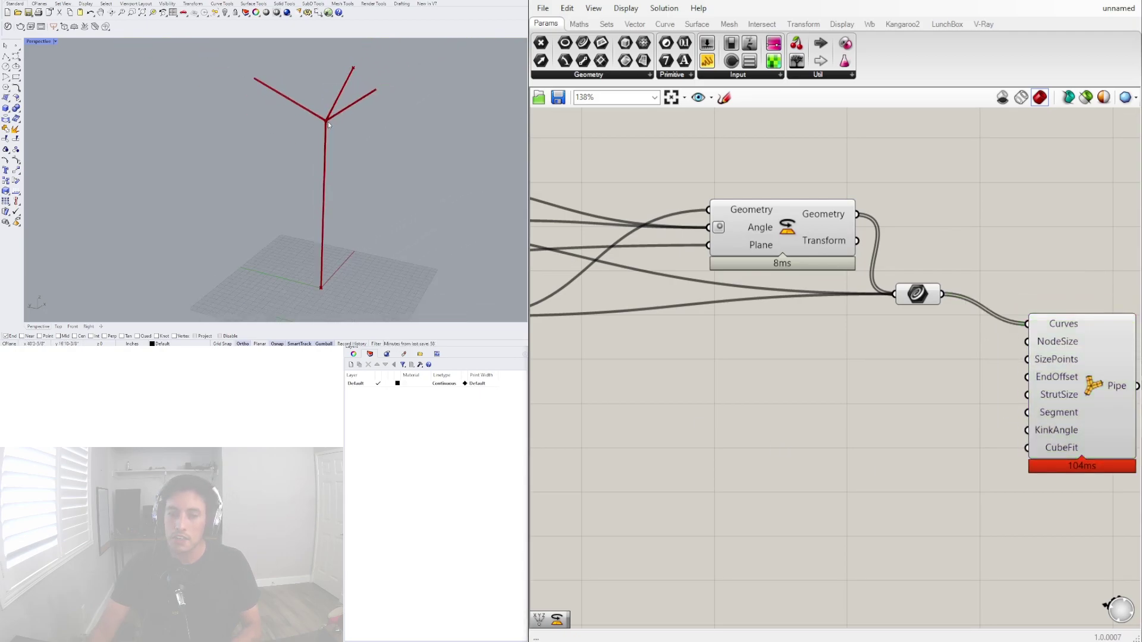
# - Make room beside MultiPipe, create a number slider with value 3.000, and connect it to the StrutSize input
pyautogui.moveTo(886, 469); pyautogui.dragTo(831, 433, button='right')
pyautogui.scroll(-2, 949, 322)
pyautogui.moveTo(942, 335); pyautogui.dragTo(916, 323, button='right')
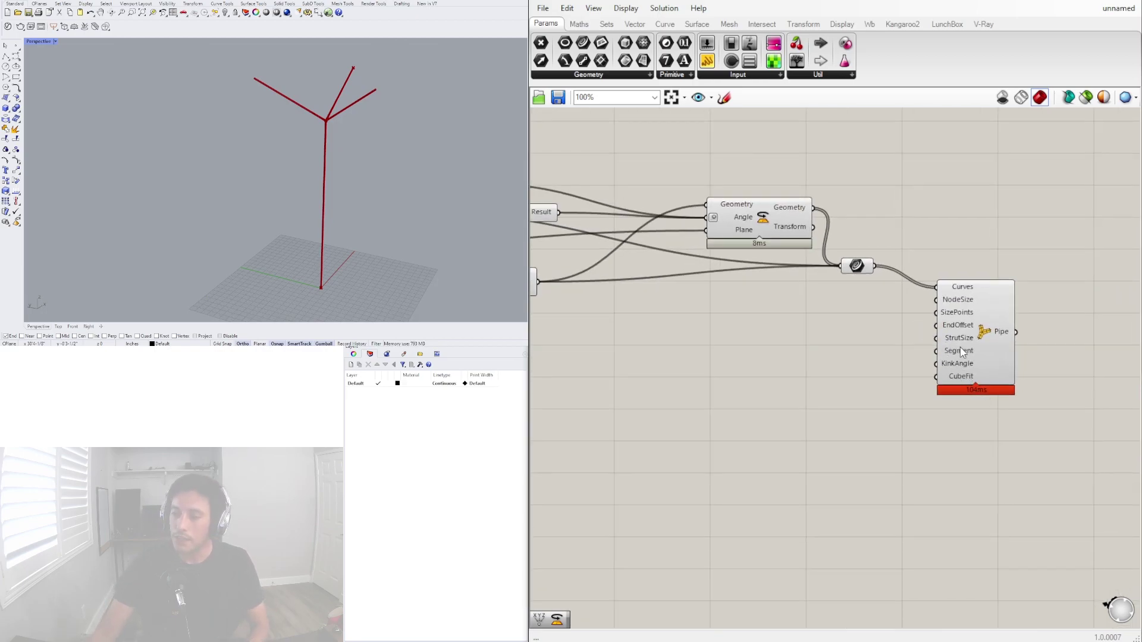
pyautogui.moveTo(962, 354); pyautogui.dragTo(1003, 364)
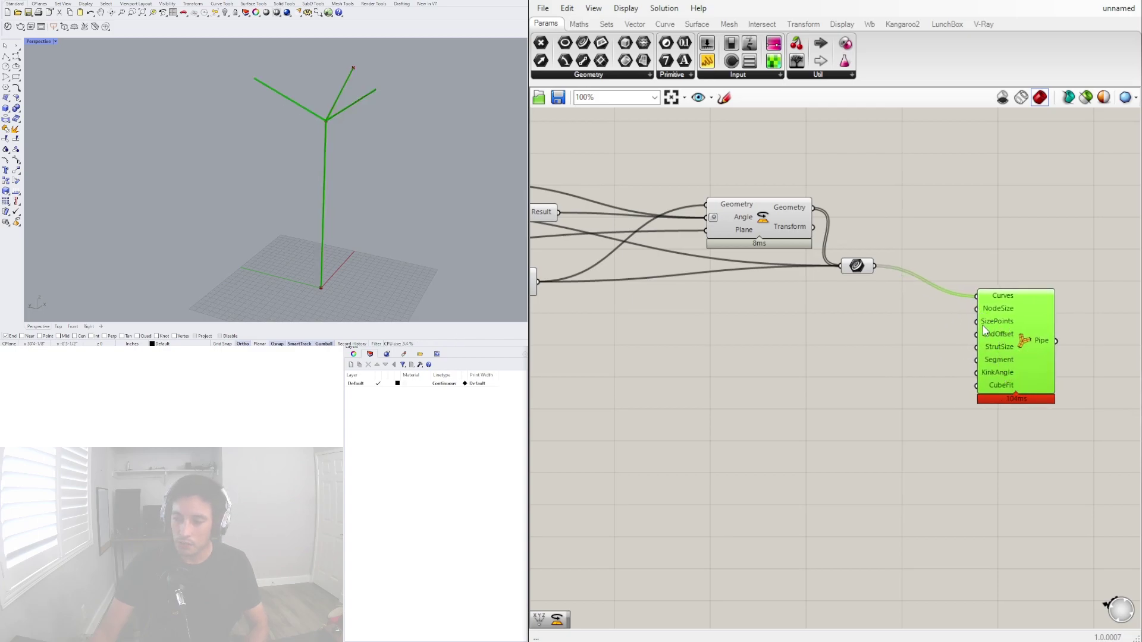
pyautogui.doubleClick(797, 387)
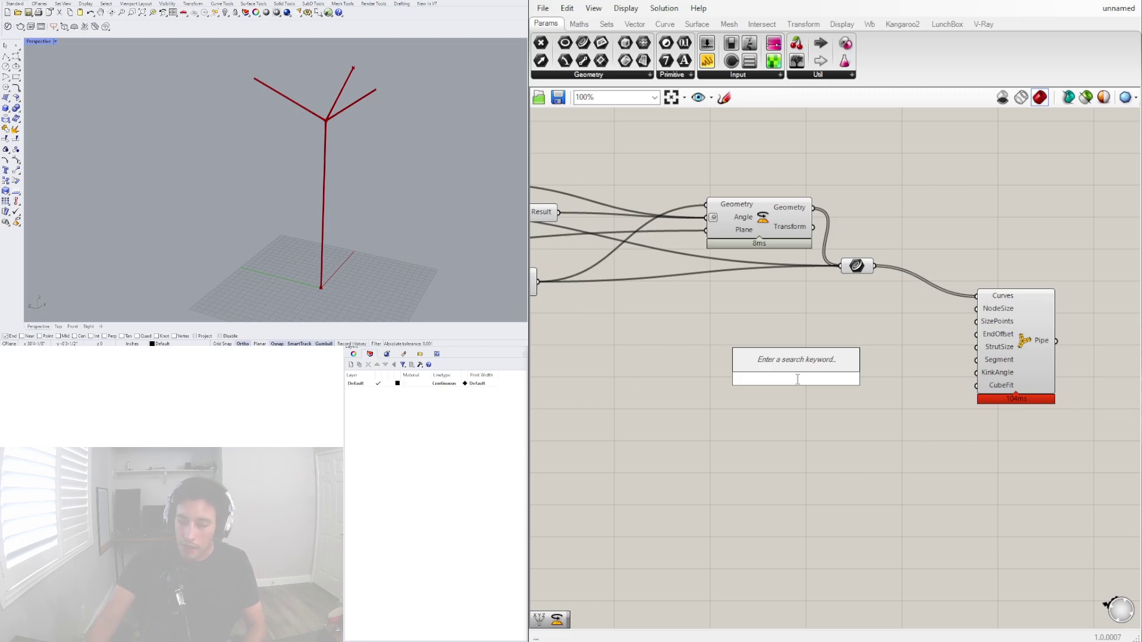
pyautogui.write('3.0')
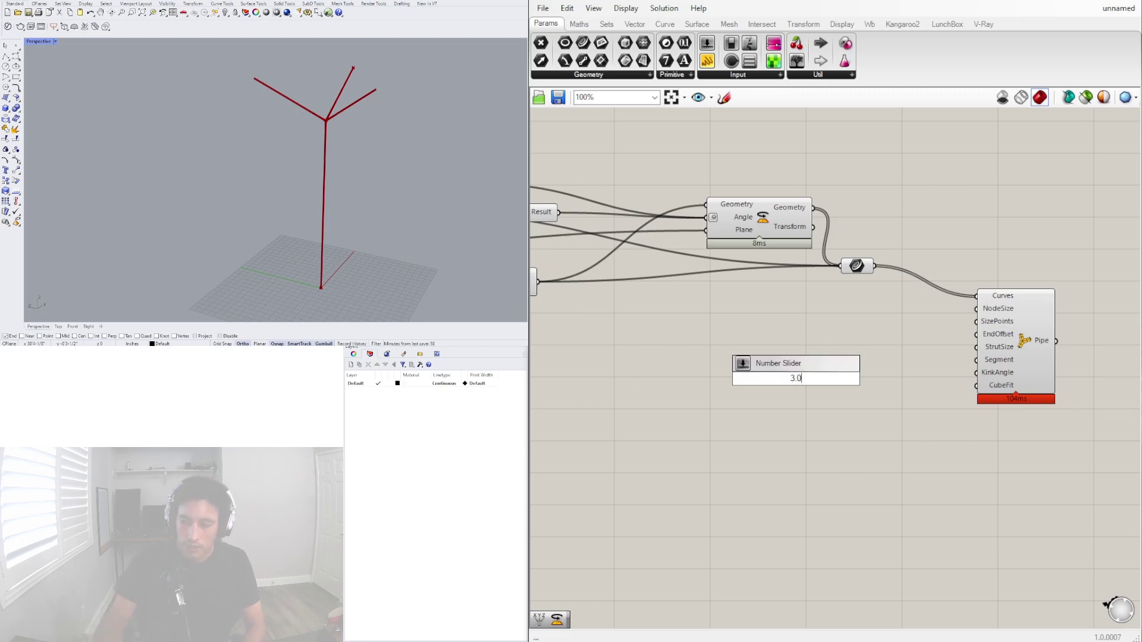
pyautogui.write('00')
pyautogui.press('Return')
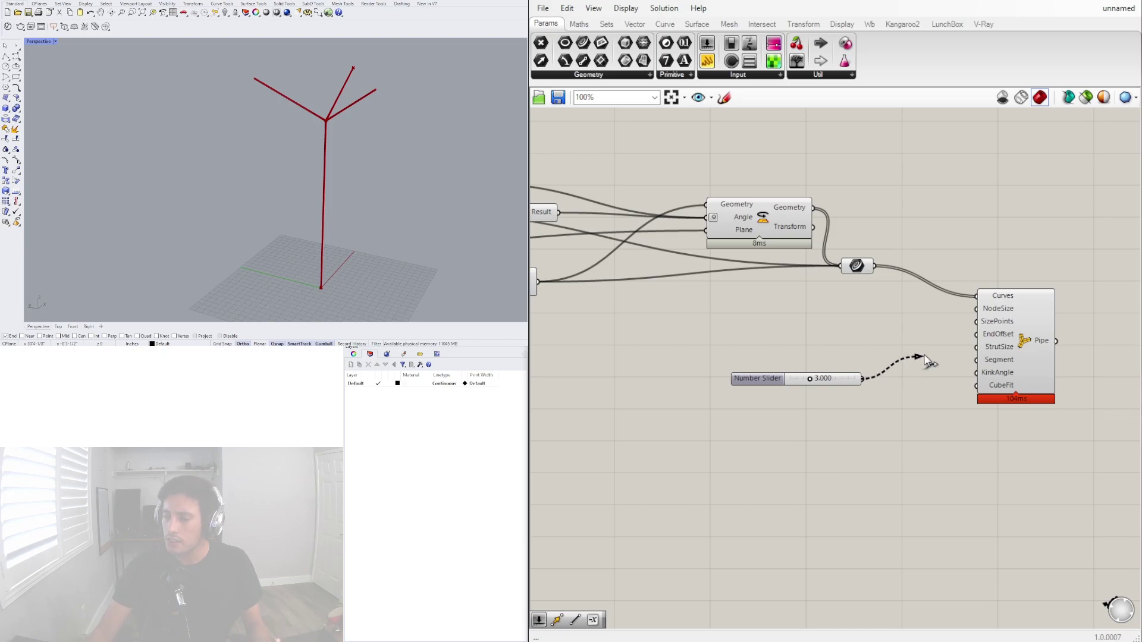
pyautogui.moveTo(927, 359); pyautogui.dragTo(977, 348)
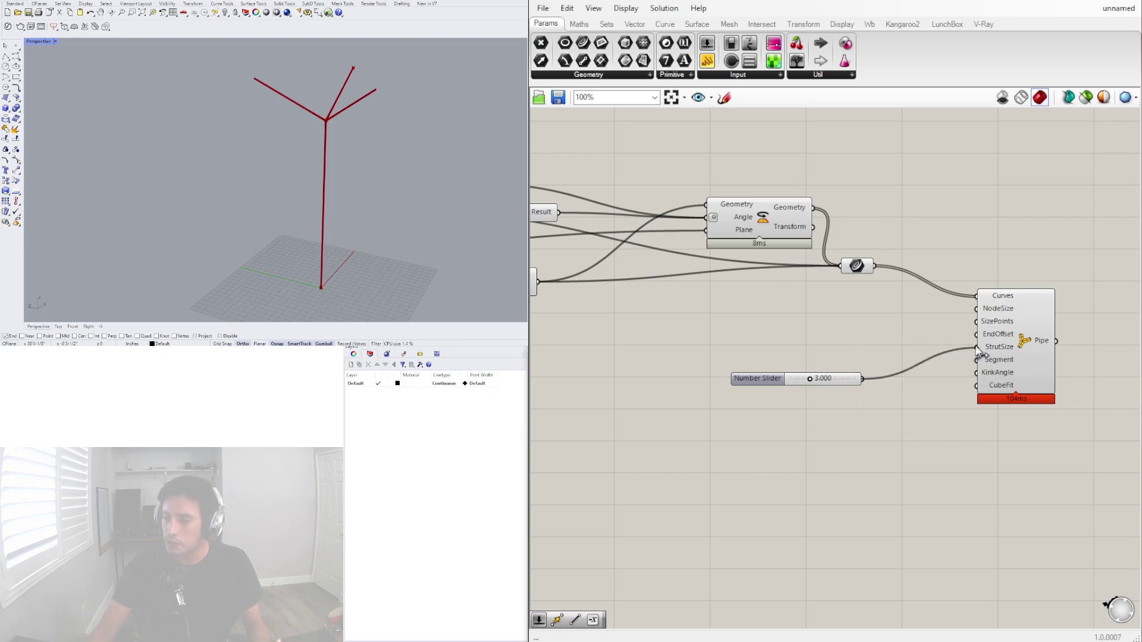
# - Set the StrutSize slider to 7.430, inspect the thicker pipes, and move the slider farther from MultiPipe
pyautogui.scroll(6, 808, 378)
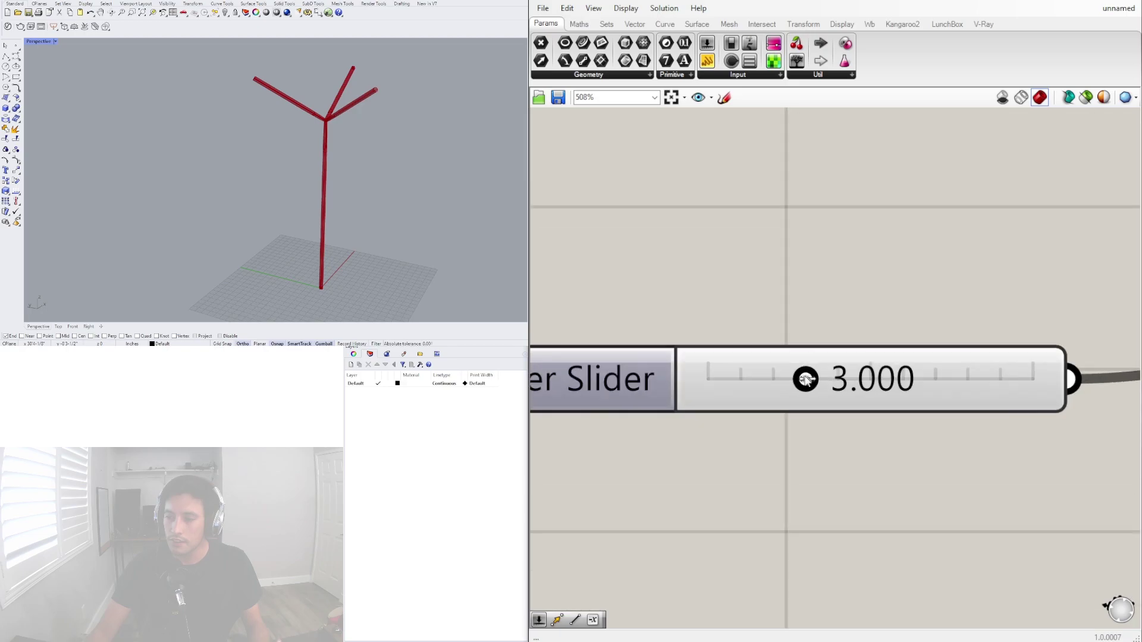
pyautogui.moveTo(806, 378); pyautogui.dragTo(950, 382)
pyautogui.scroll(-6, 680, 379)
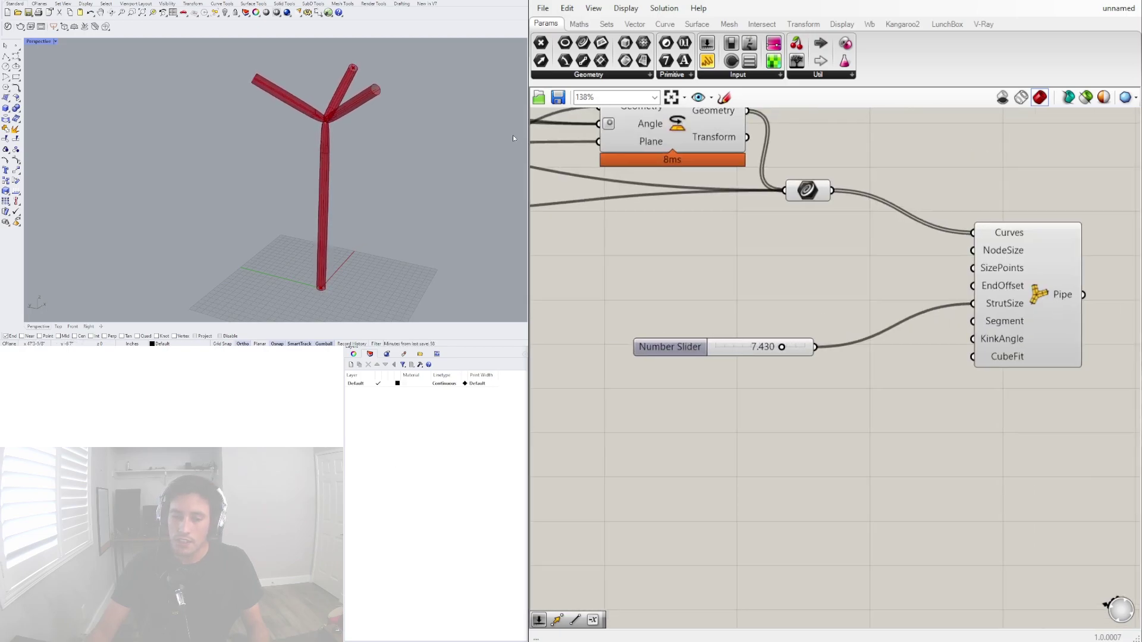
pyautogui.scroll(5, 330, 122)
pyautogui.scroll(-6, 263, 162)
pyautogui.moveTo(680, 348); pyautogui.dragTo(620, 361)
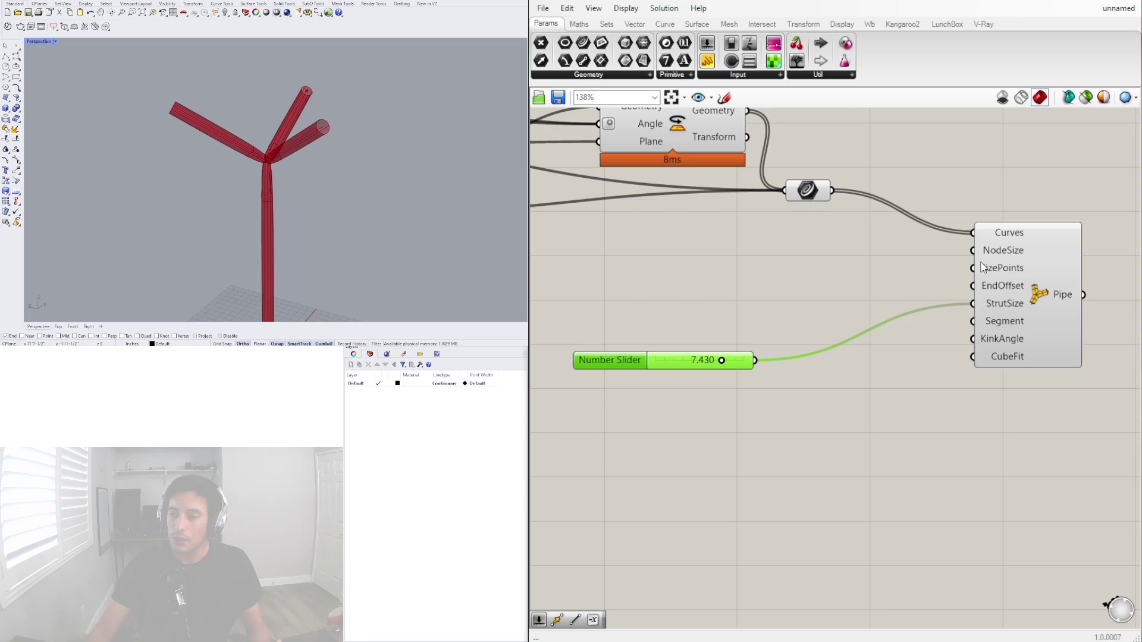
# - Duplicate the slider, connect the copy to MultiPipe's NodeSize and EndOffset inputs, and set the StrutSize slider to 2.011
pyautogui.moveTo(988, 268)
pyautogui.doubleClick(680, 280)
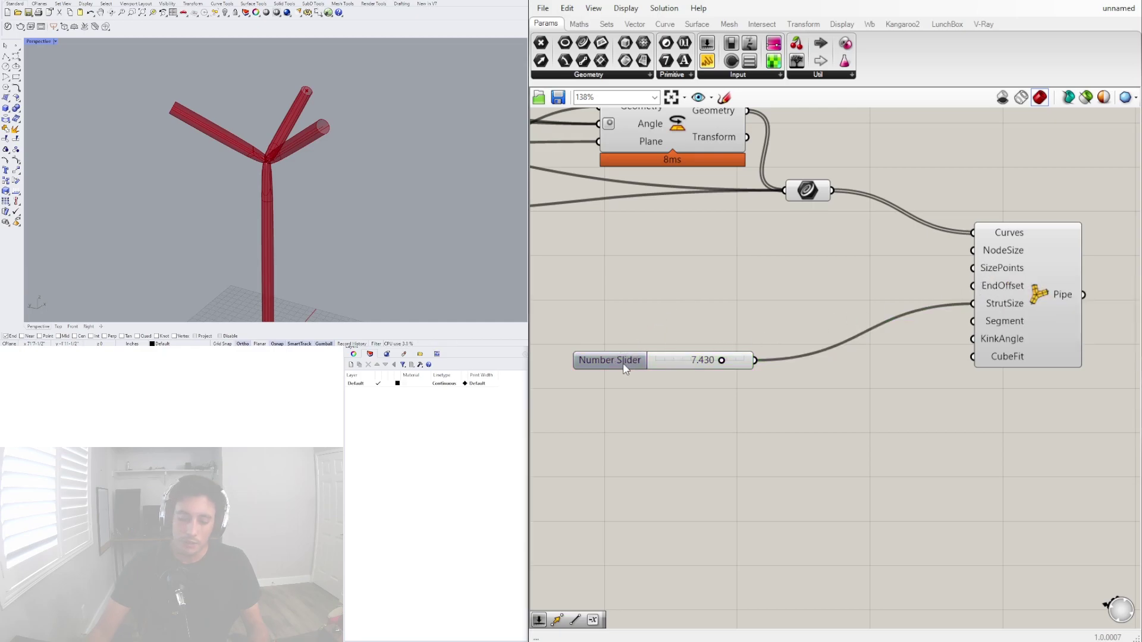
pyautogui.keyDown('alt'); pyautogui.moveTo(625, 363); pyautogui.dragTo(644, 286); pyautogui.keyUp('alt')
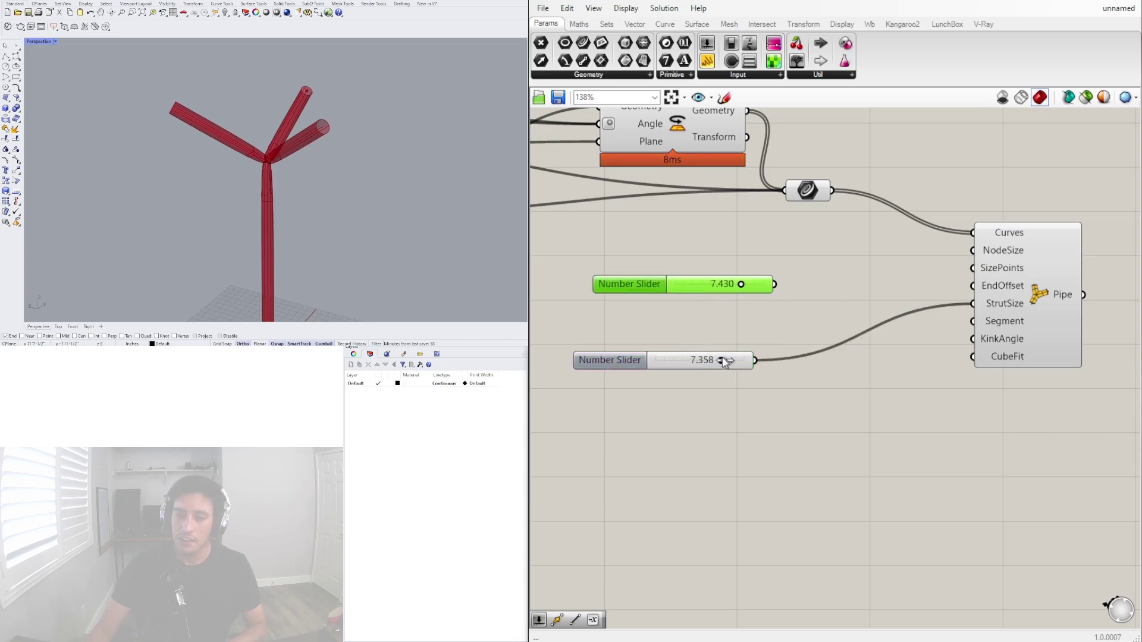
pyautogui.moveTo(723, 361); pyautogui.dragTo(678, 366)
pyautogui.moveTo(774, 284); pyautogui.dragTo(973, 250)
pyautogui.moveTo(779, 288); pyautogui.dragTo(973, 285)
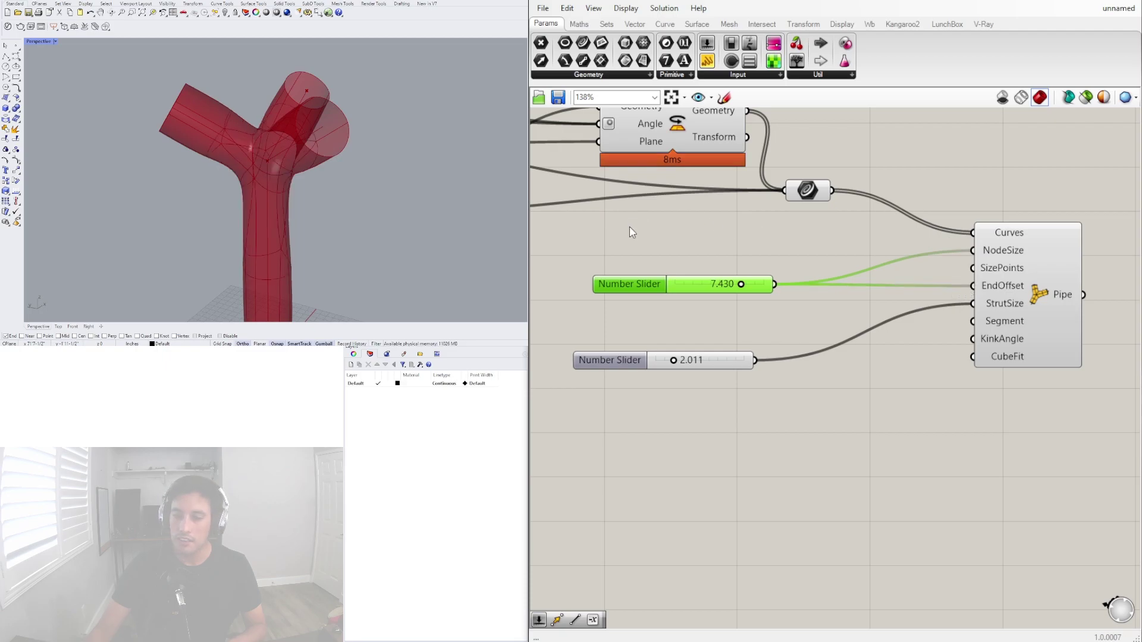
# - Try different values on the slider driving NodeSize and EndOffset, ending at 10.000
pyautogui.scroll(4, 733, 288)
pyautogui.moveTo(752, 278); pyautogui.dragTo(857, 297)
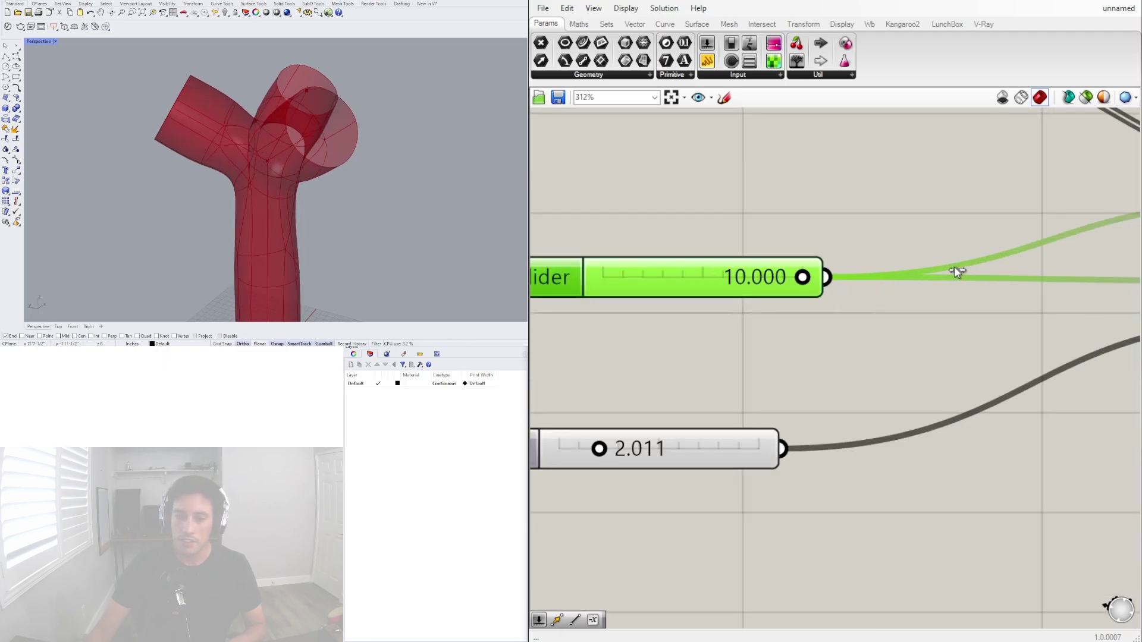
pyautogui.moveTo(951, 269); pyautogui.dragTo(753, 270)
pyautogui.scroll(-3, 694, 331)
pyautogui.moveTo(863, 272); pyautogui.dragTo(907, 269)
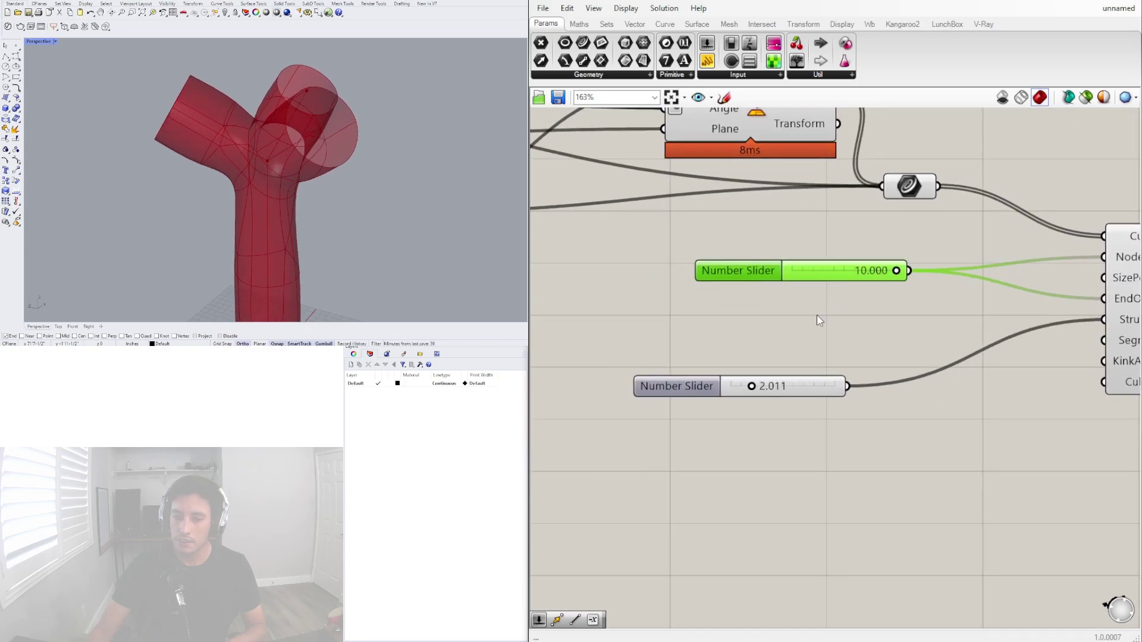
# - Reduce the strut thickness by setting the StrutSize slider to 1.000
pyautogui.scroll(-1, 774, 322)
pyautogui.scroll(3, 761, 380)
pyautogui.moveTo(747, 373)
pyautogui.mouseDown()
pyautogui.moveTo(724, 374)
pyautogui.moveTo(734, 372)
pyautogui.mouseUp()
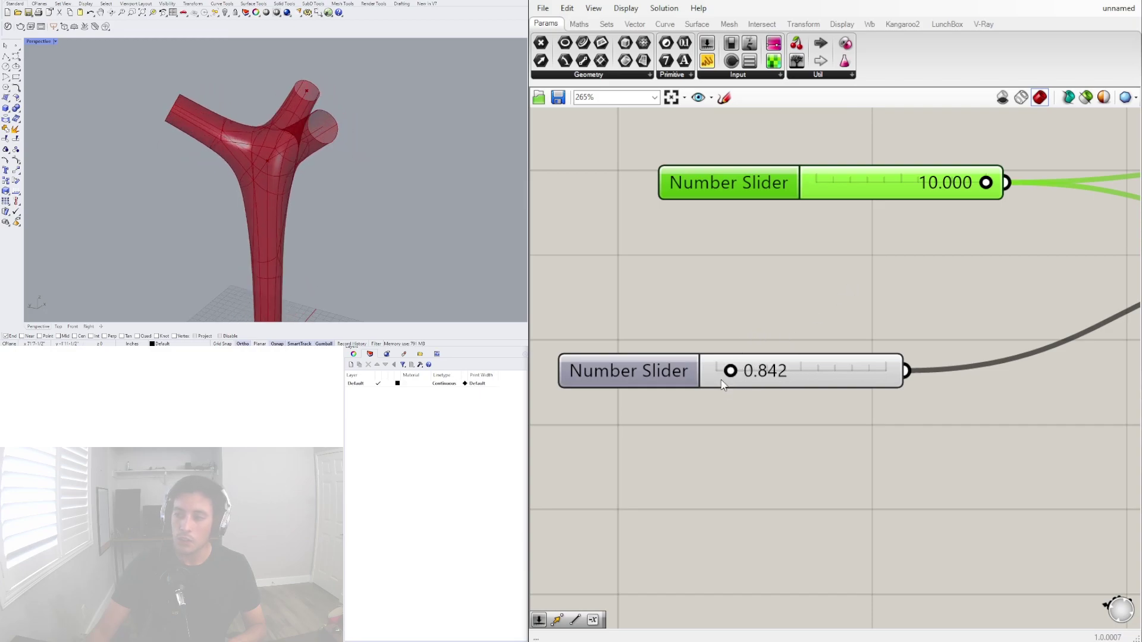
pyautogui.moveTo(787, 353); pyautogui.dragTo(834, 304, button='right')
pyautogui.moveTo(777, 324); pyautogui.dragTo(785, 324)
pyautogui.click(831, 325)
pyautogui.doubleClick(833, 329)
pyautogui.write('1')
pyautogui.press('Return')
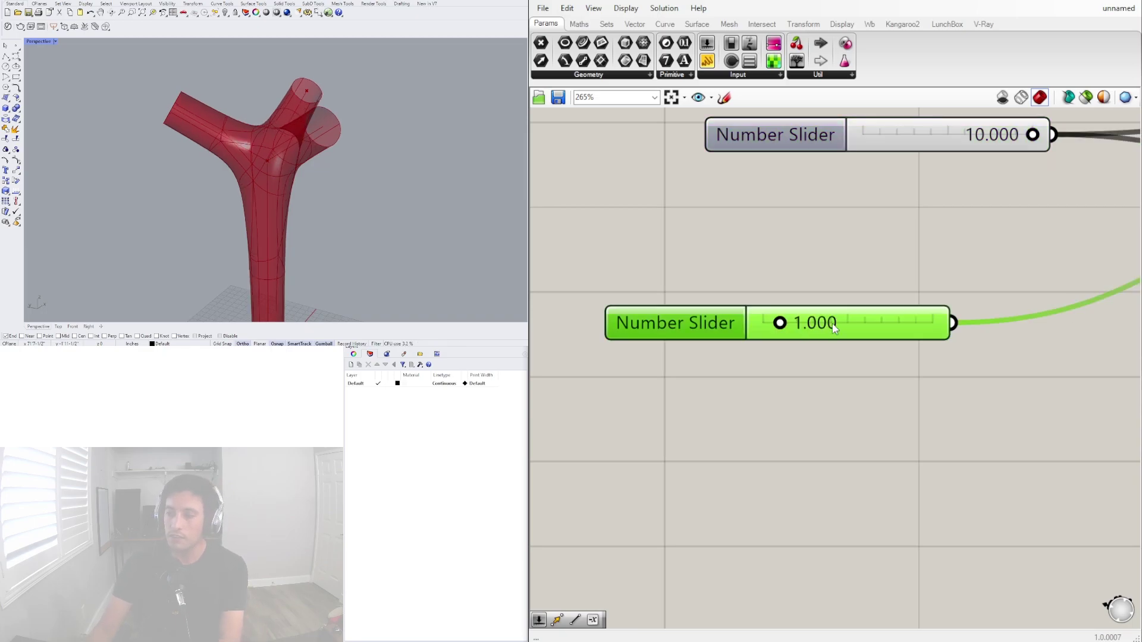
# - Set the slider driving NodeSize and EndOffset to 4.000 and inspect the branch joint in the model
pyautogui.moveTo(1034, 135); pyautogui.dragTo(932, 136)
pyautogui.doubleClick(968, 137)
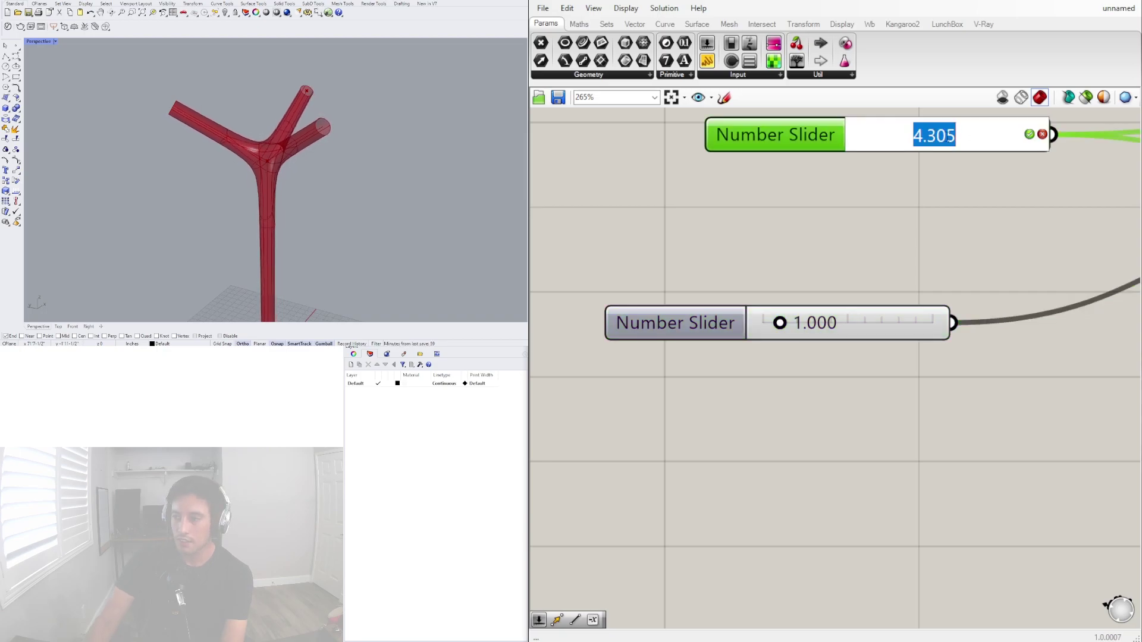
pyautogui.write('4')
pyautogui.press('Return')
pyautogui.scroll(-3, 916, 232)
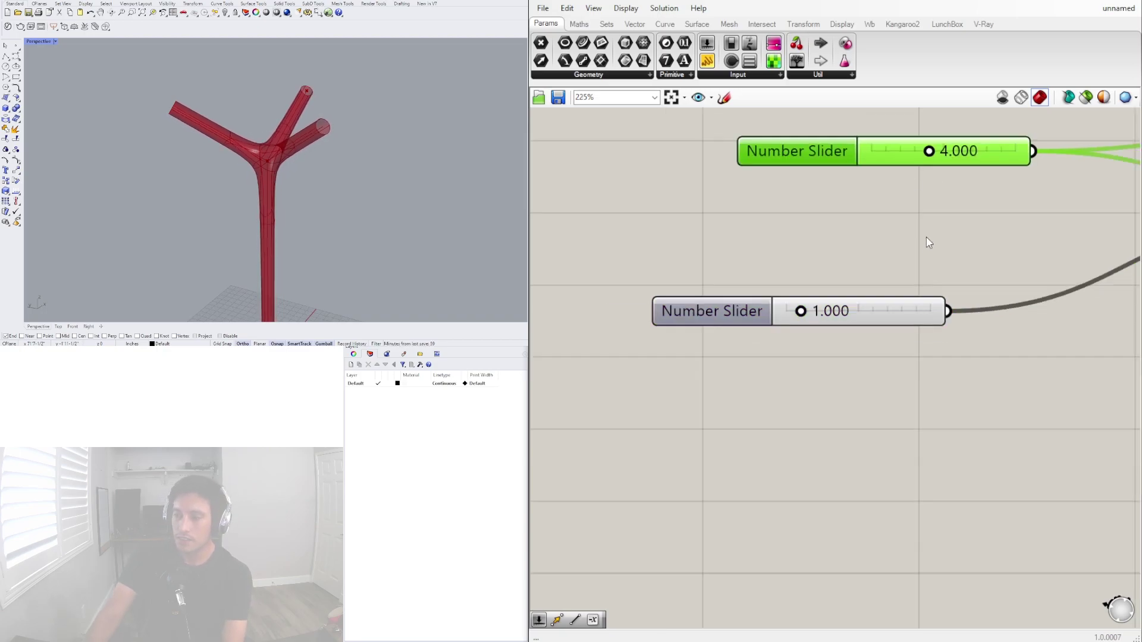
pyautogui.scroll(-1, 772, 344)
pyautogui.click(722, 324)
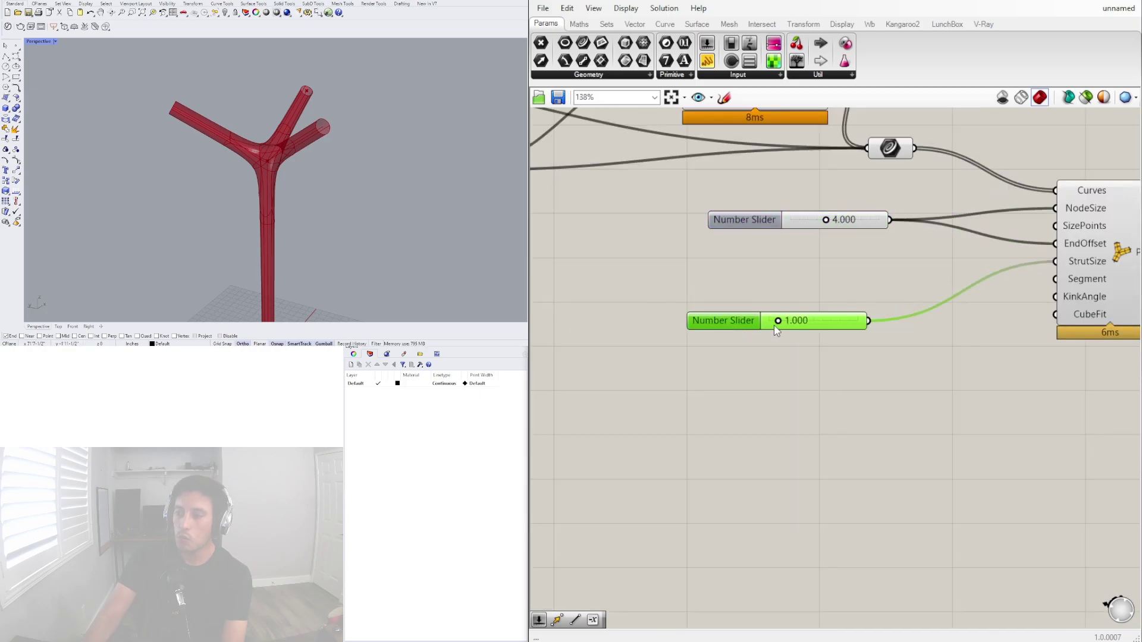
pyautogui.moveTo(173, 217); pyautogui.dragTo(271, 127, button='right')
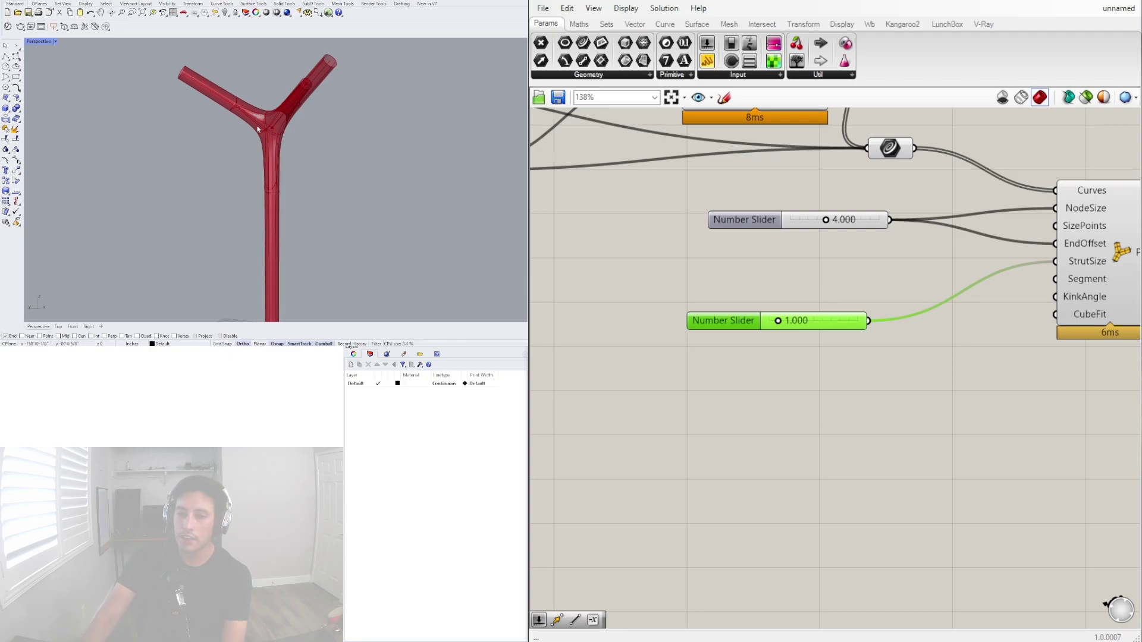
# - Add a Multiplication component and feed it the StrutSize slider as A and the 4.000 slider as B
pyautogui.doubleClick(822, 263)
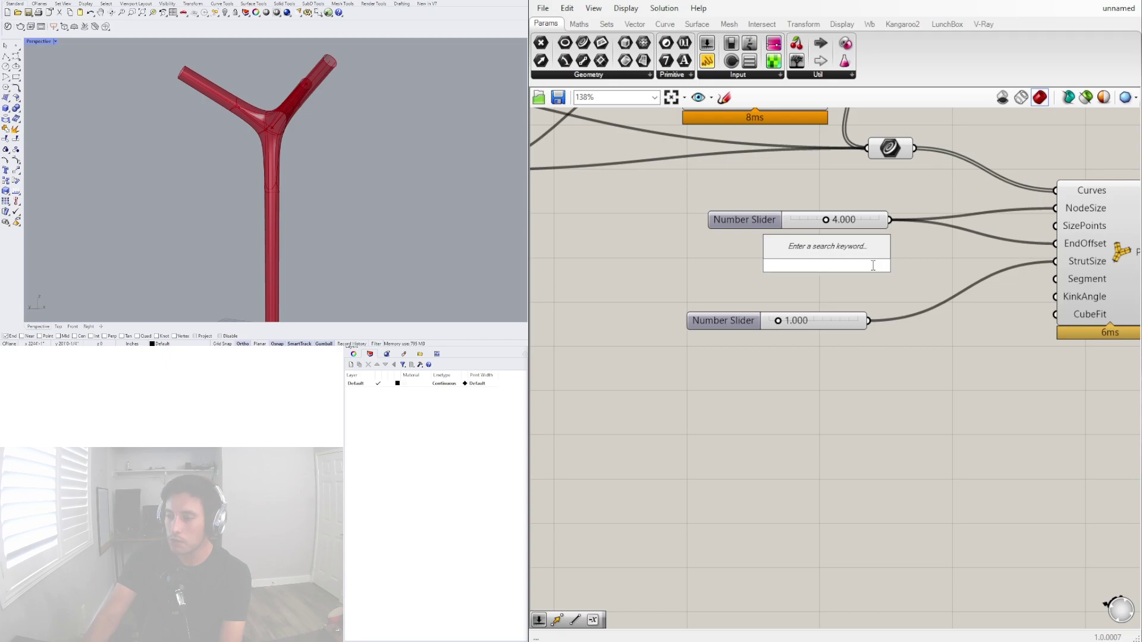
pyautogui.write('*')
pyautogui.press('Return')
pyautogui.moveTo(724, 322); pyautogui.dragTo(573, 347)
pyautogui.moveTo(692, 335); pyautogui.dragTo(770, 340, button='right')
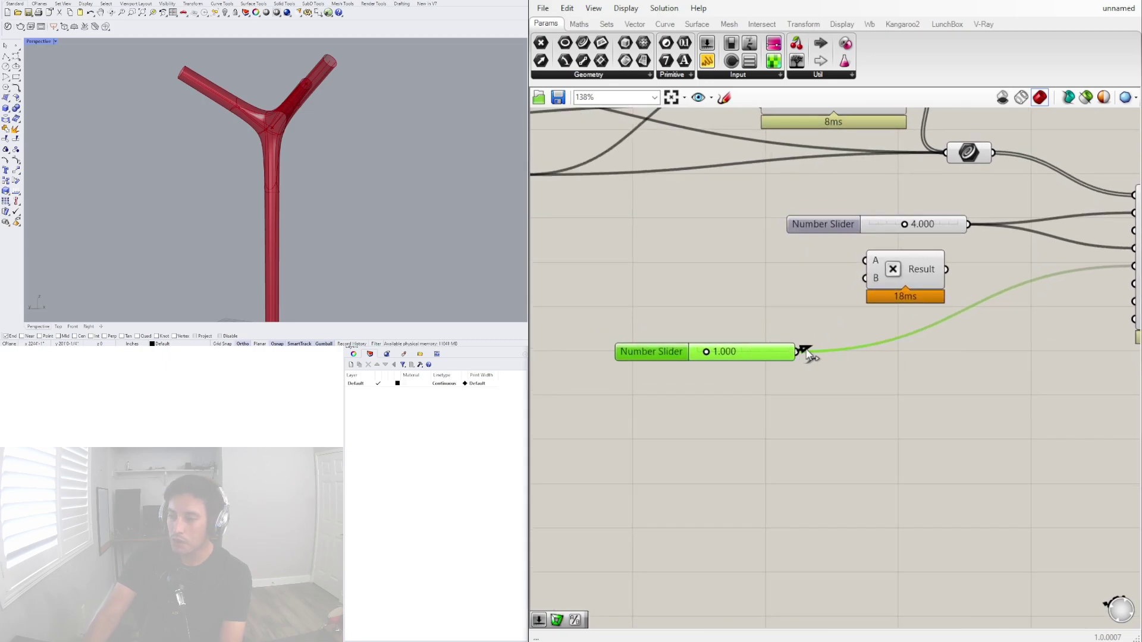
pyautogui.moveTo(810, 353); pyautogui.dragTo(866, 261)
pyautogui.moveTo(958, 228); pyautogui.dragTo(768, 268)
# - Connect the multiplication Result to MultiPipe's NodeSize and EndOffset inputs, and line up the component with its two sliders
pyautogui.moveTo(874, 294); pyautogui.dragTo(667, 300, button='right')
pyautogui.moveTo(721, 275); pyautogui.dragTo(907, 218)
pyautogui.moveTo(721, 275); pyautogui.dragTo(907, 254)
pyautogui.moveTo(671, 284); pyautogui.dragTo(799, 246)
pyautogui.moveTo(587, 397); pyautogui.dragTo(757, 377, button='right')
pyautogui.moveTo(607, 341); pyautogui.dragTo(686, 321)
pyautogui.moveTo(618, 279); pyautogui.dragTo(656, 292, button='right')
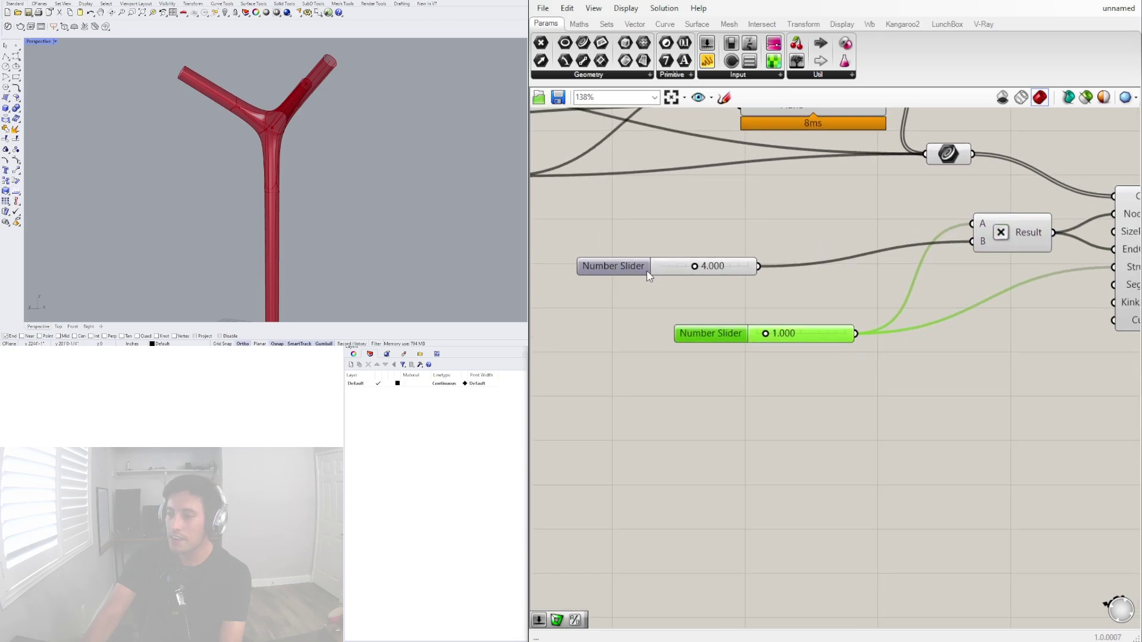
pyautogui.moveTo(611, 273); pyautogui.dragTo(707, 260)
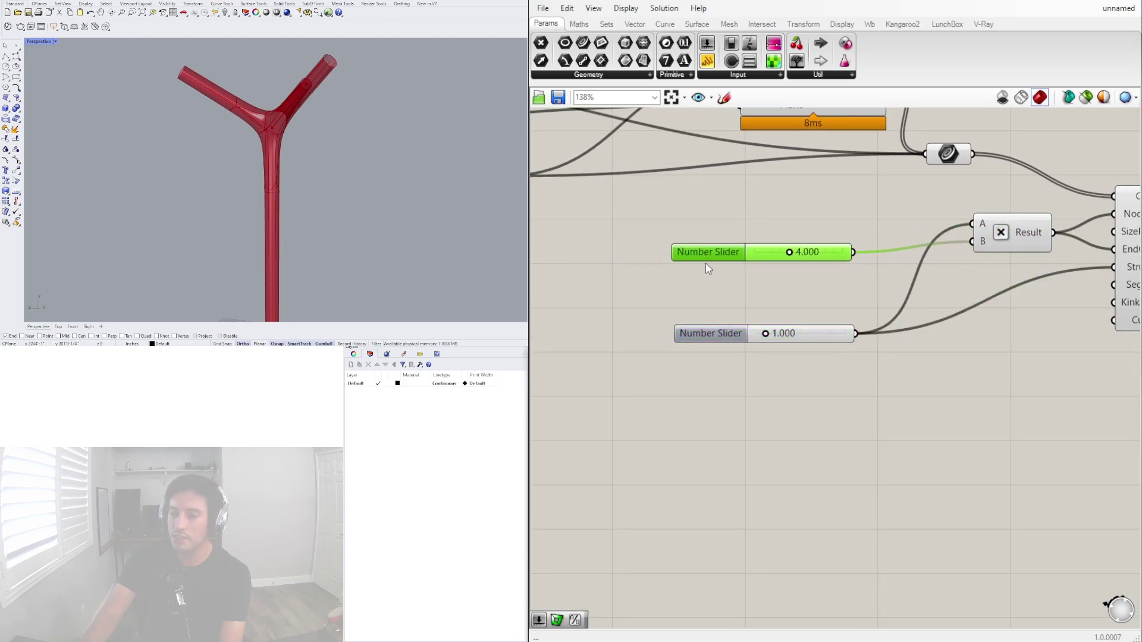
# - Raise the maximum of the multiplier slider feeding input B to 50
pyautogui.doubleClick(707, 256)
pyautogui.doubleClick(737, 288)
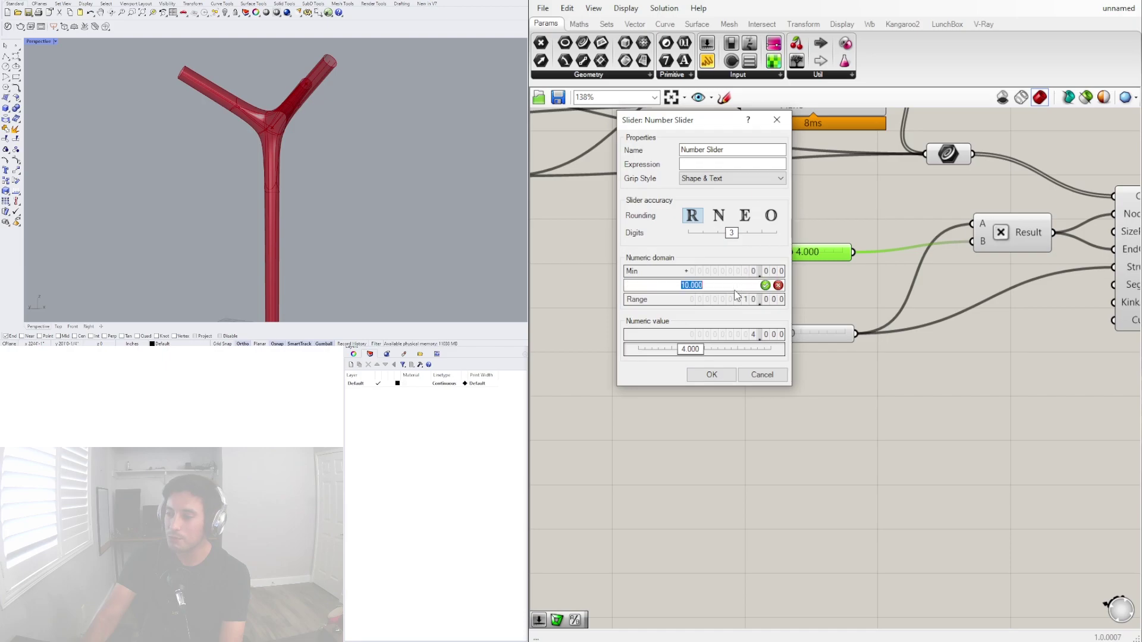
pyautogui.write('50')
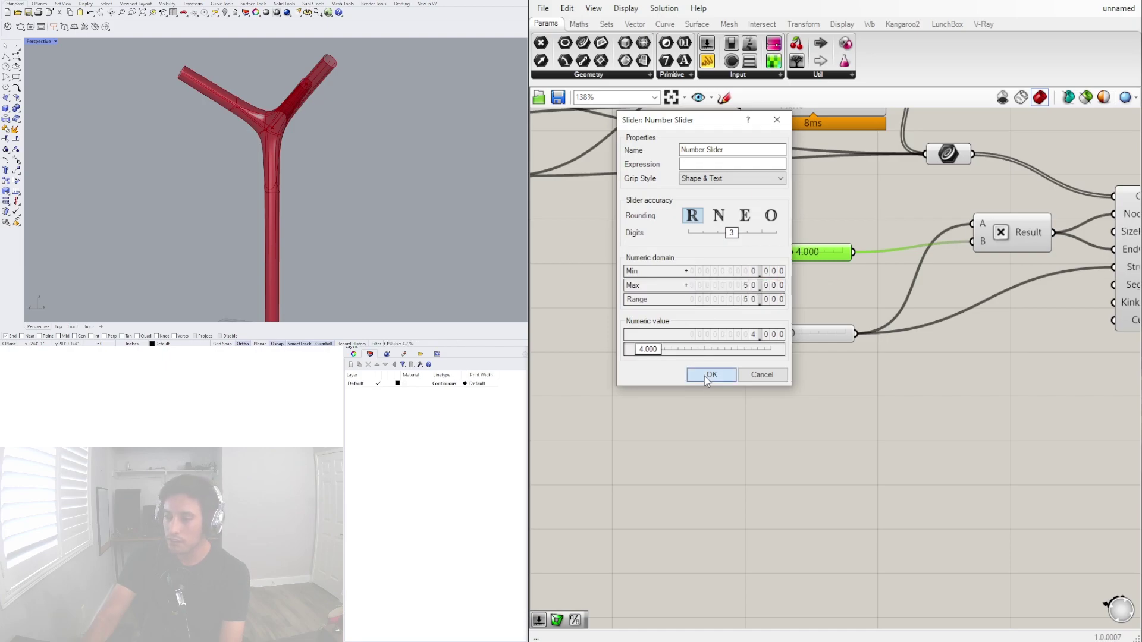
pyautogui.click(711, 374)
# - Try a multiplier of 10.022 with a StrutSize of 0.459 and inspect the resulting branch joint
pyautogui.scroll(5, 742, 265)
pyautogui.moveTo(742, 264); pyautogui.dragTo(772, 267)
pyautogui.scroll(-4, 430, 150)
pyautogui.moveTo(430, 150); pyautogui.dragTo(271, 125, button='right')
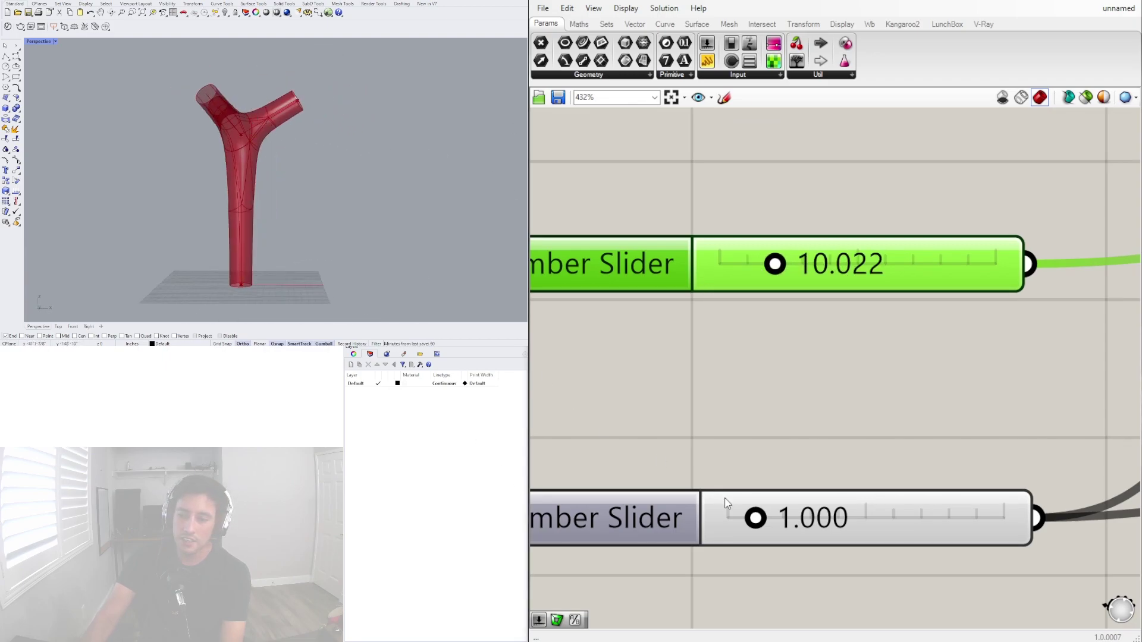
pyautogui.scroll(3, 725, 505)
pyautogui.moveTo(754, 518); pyautogui.dragTo(734, 524)
pyautogui.scroll(3, 287, 113)
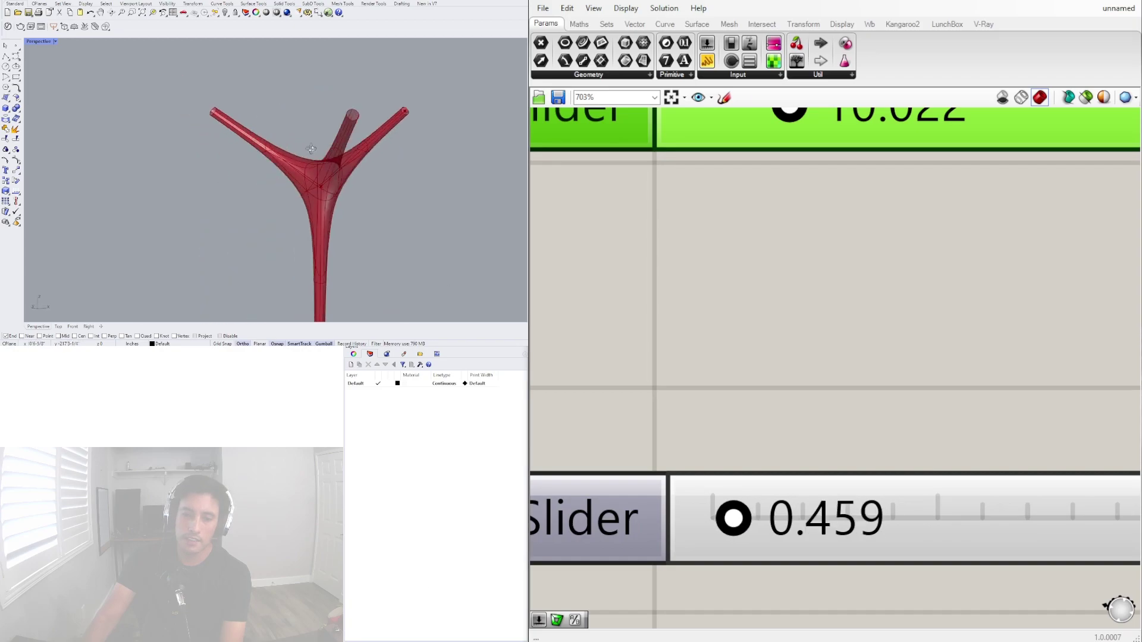
# - Refine the column's proportions by setting the StrutSize slider to 0.691 and the multiplier slider to 5.000
pyautogui.scroll(-3, 839, 237)
pyautogui.moveTo(809, 157); pyautogui.dragTo(798, 190)
pyautogui.moveTo(780, 408); pyautogui.dragTo(842, 360, button='right')
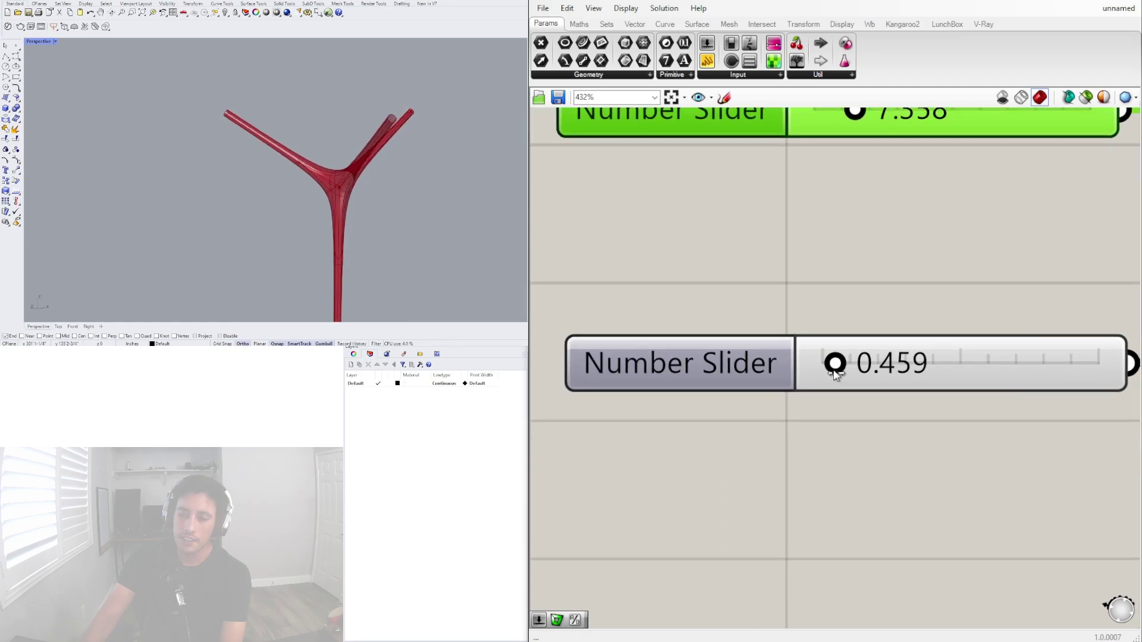
pyautogui.moveTo(834, 372)
pyautogui.mouseDown()
pyautogui.moveTo(825, 372)
pyautogui.moveTo(842, 372)
pyautogui.mouseUp()
pyautogui.moveTo(841, 225); pyautogui.dragTo(838, 271, button='right')
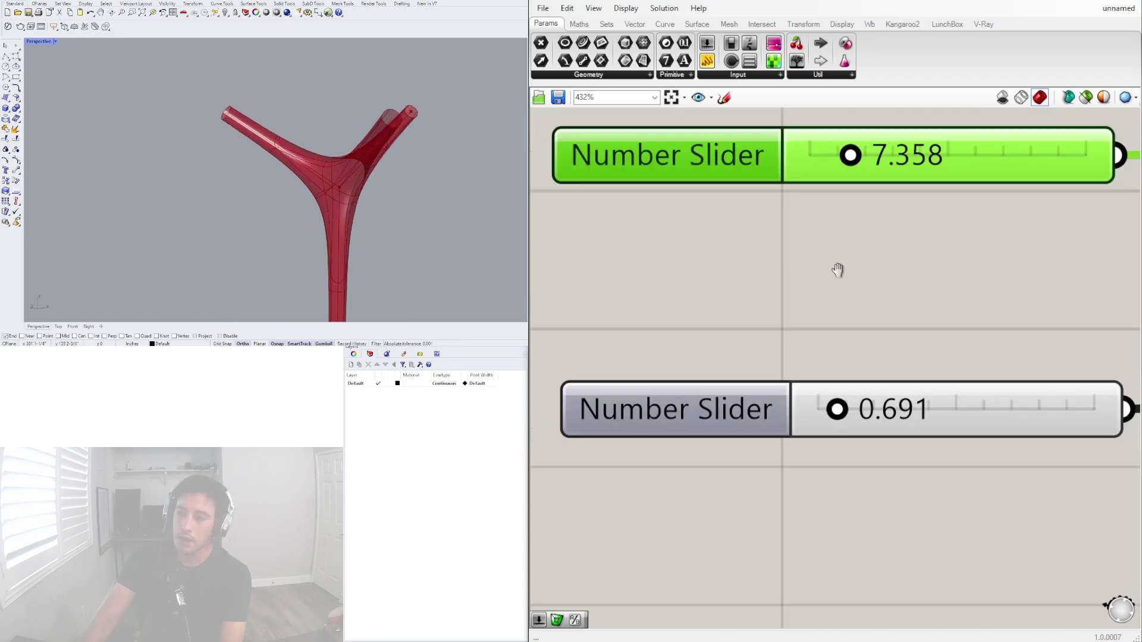
pyautogui.scroll(3, 838, 271)
pyautogui.moveTo(848, 192); pyautogui.dragTo(826, 196)
pyautogui.scroll(-8, 1032, 362)
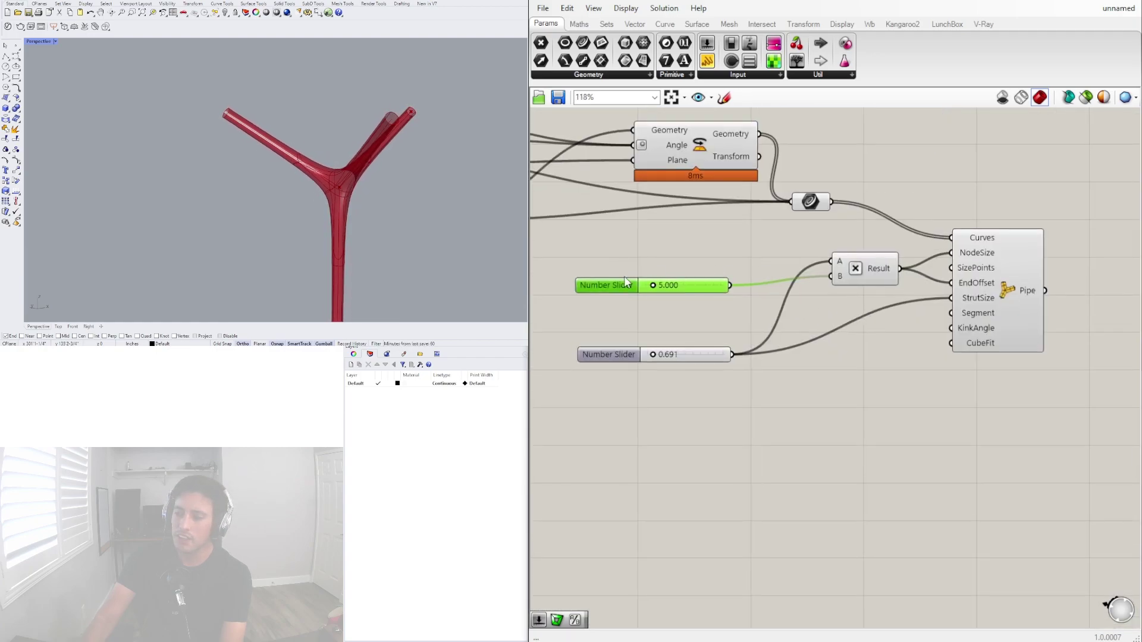
# - Tidy the definition by stacking the two sliders beside the multiplication component and aligning MultiPipe with their wires
pyautogui.moveTo(628, 286); pyautogui.dragTo(666, 277)
pyautogui.moveTo(611, 356); pyautogui.dragTo(646, 311)
pyautogui.click(858, 326)
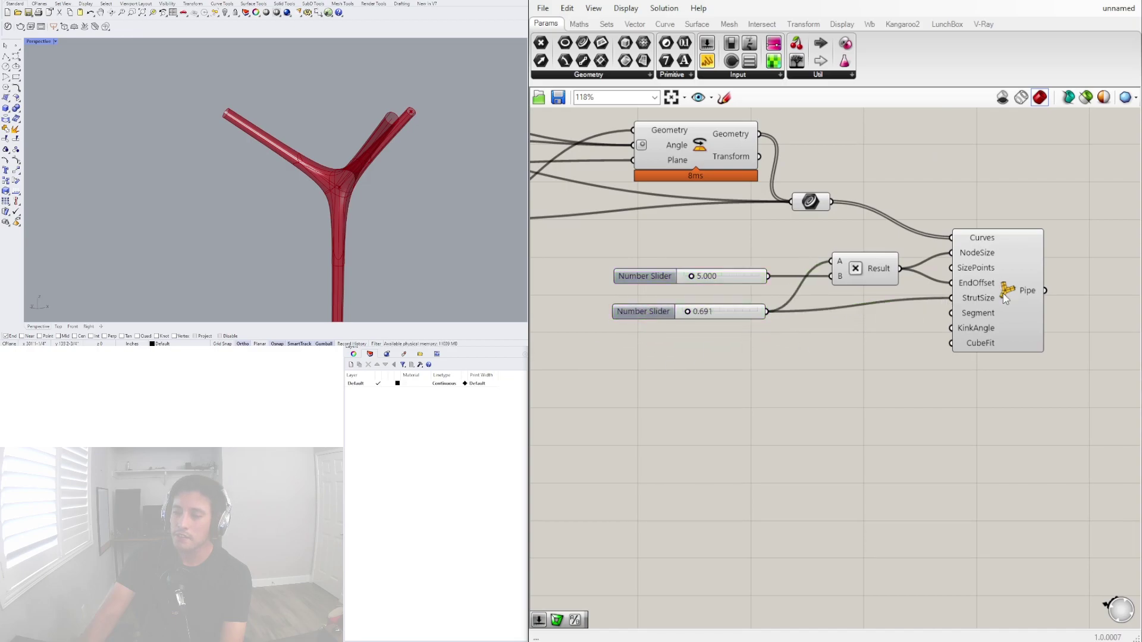
pyautogui.moveTo(1006, 300); pyautogui.dragTo(1032, 315)
pyautogui.click(877, 443)
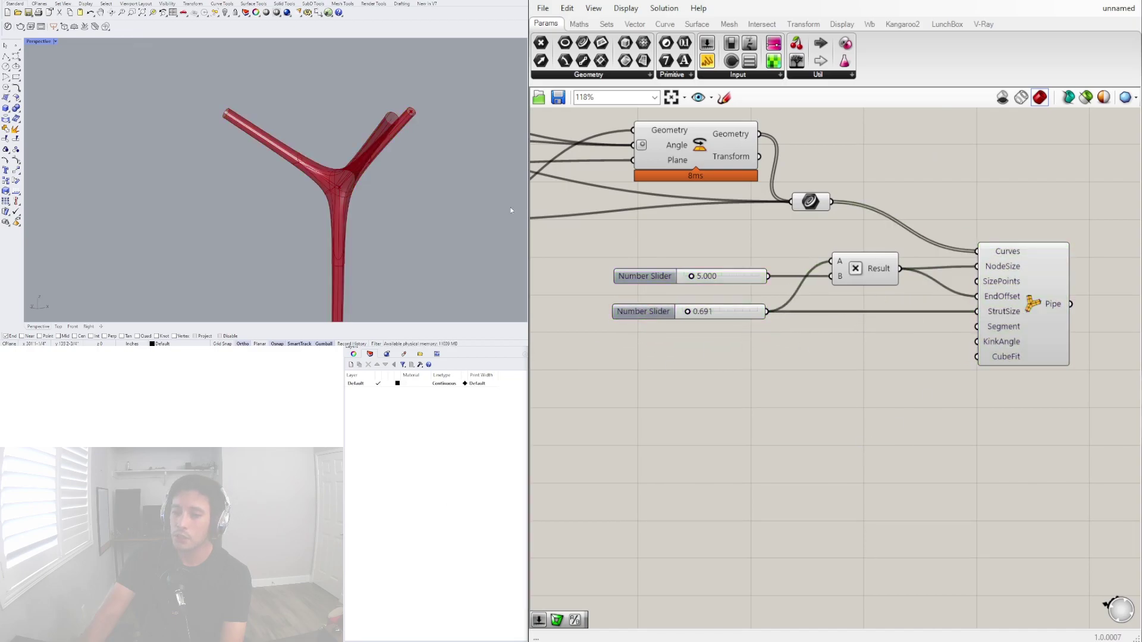
# - Select the components around MultiPipe together and shift them slightly closer to the rest of the definition
pyautogui.moveTo(341, 187); pyautogui.dragTo(351, 176, button='right')
pyautogui.click(1054, 274)
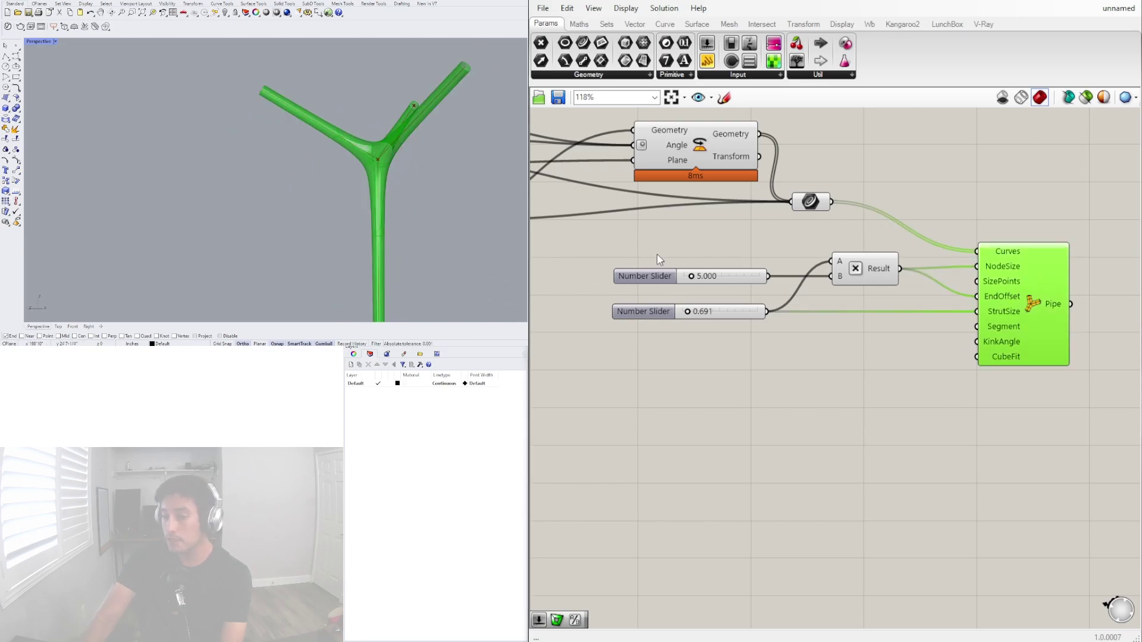
pyautogui.scroll(-1, 952, 350)
pyautogui.moveTo(1037, 440); pyautogui.dragTo(743, 270)
pyautogui.moveTo(1010, 312); pyautogui.dragTo(969, 302)
pyautogui.click(774, 250)
# - Add a Cap Holes component after MultiPipe and connect the Pipe output to its Brep input
pyautogui.moveTo(495, 173); pyautogui.dragTo(431, 202, button='right')
pyautogui.scroll(2, 962, 354)
pyautogui.scroll(3, 962, 352)
pyautogui.moveTo(996, 355); pyautogui.dragTo(882, 379, button='right')
pyautogui.moveTo(423, 165); pyautogui.dragTo(455, 163, button='right')
pyautogui.moveTo(1038, 221); pyautogui.dragTo(905, 259, button='right')
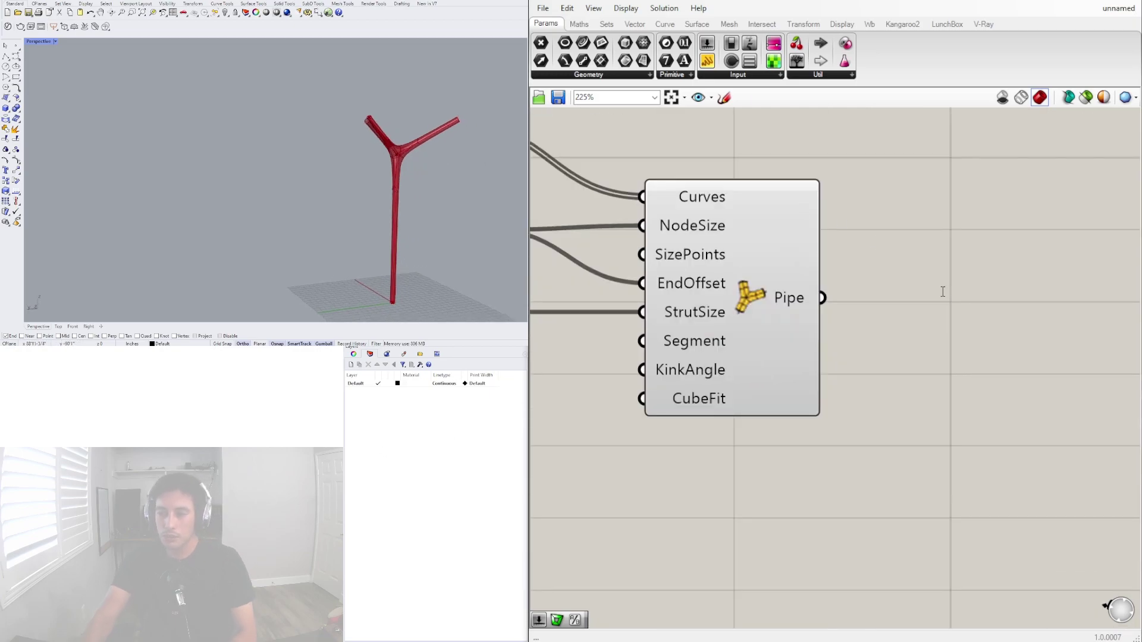
pyautogui.doubleClick(908, 263)
pyautogui.write('CAP')
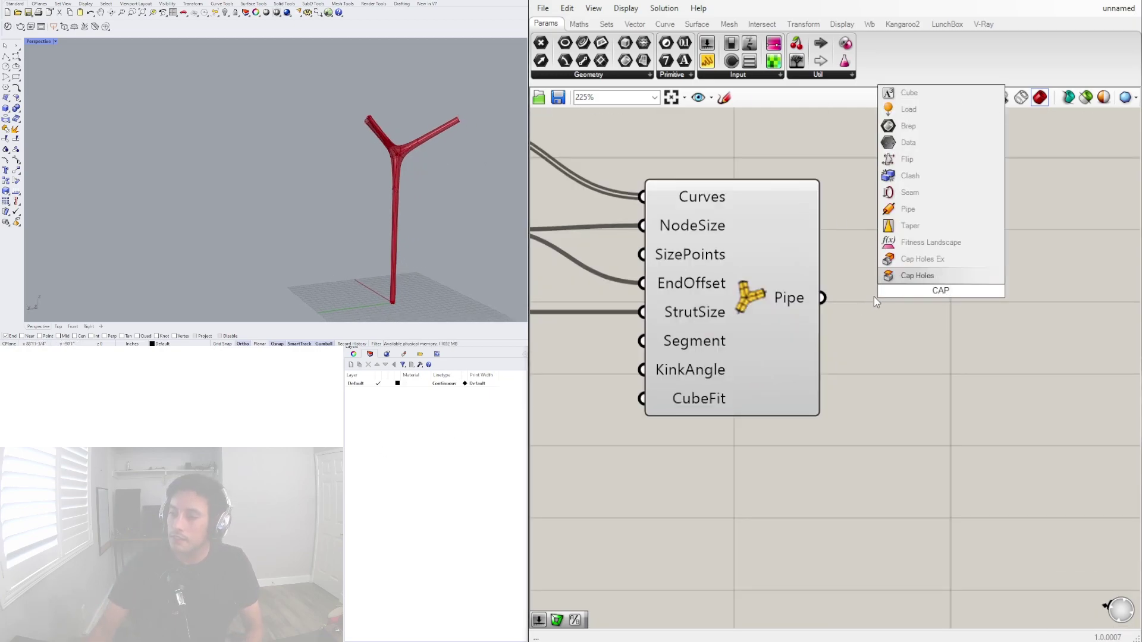
pyautogui.press('Return')
pyautogui.moveTo(823, 297); pyautogui.dragTo(870, 291)
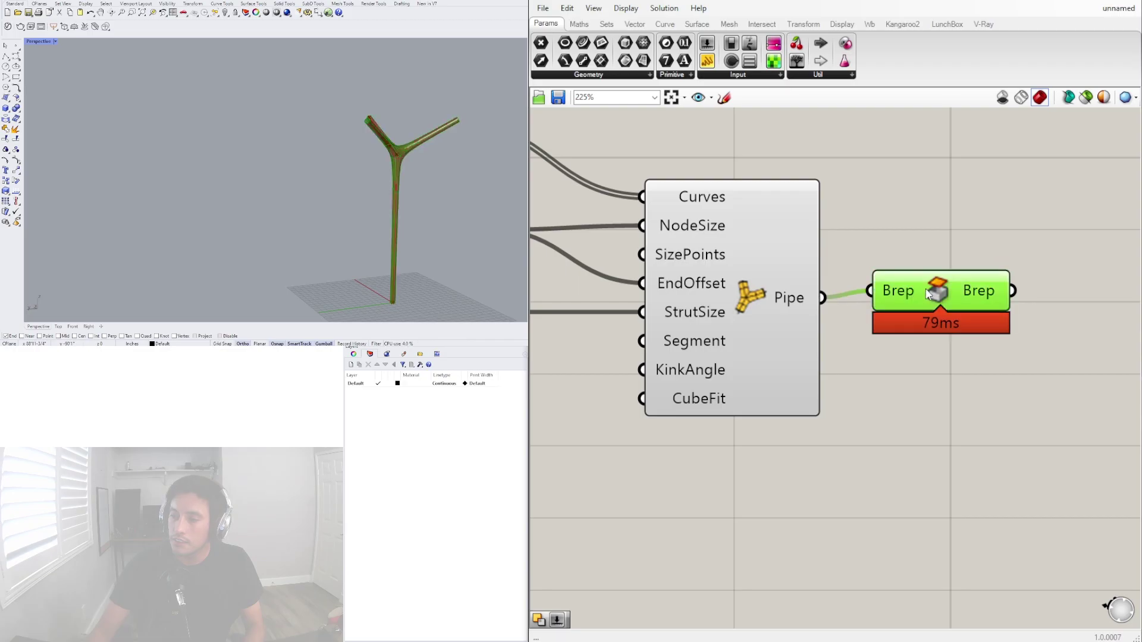